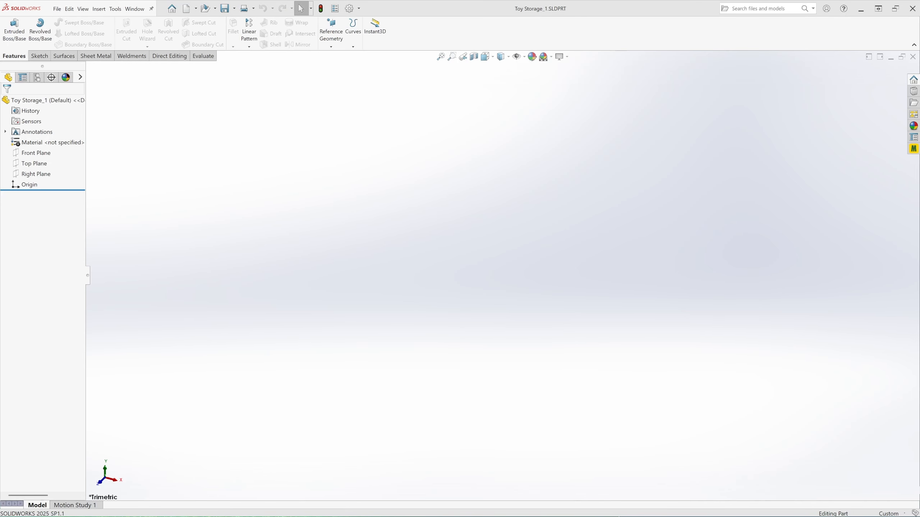
pyautogui.click(57, 9)
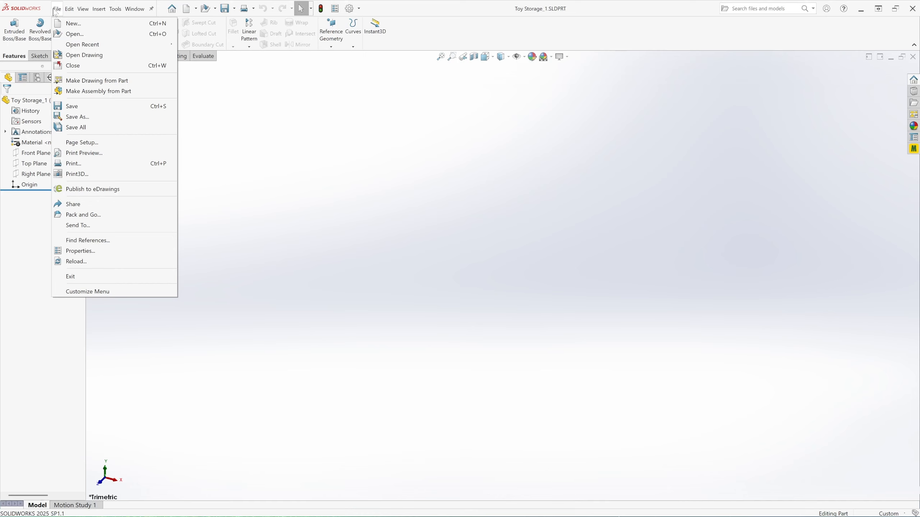
pyautogui.click(68, 24)
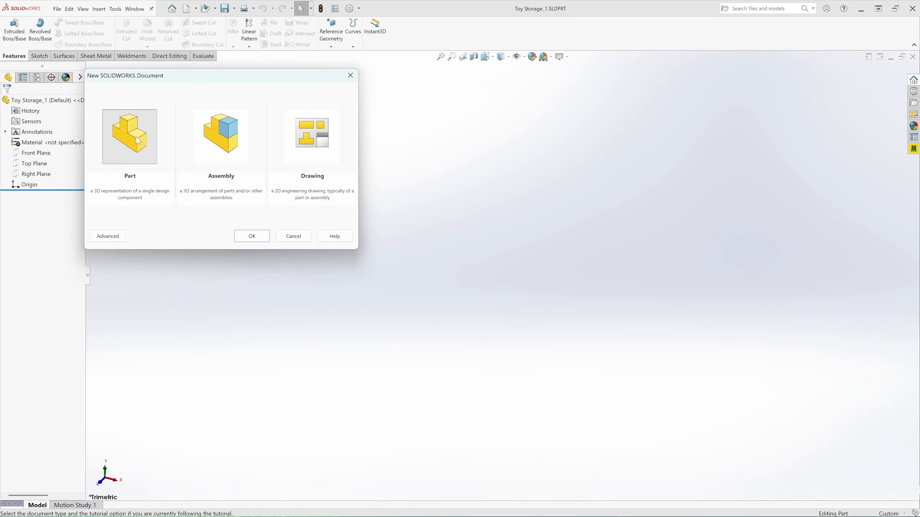
pyautogui.click(350, 76)
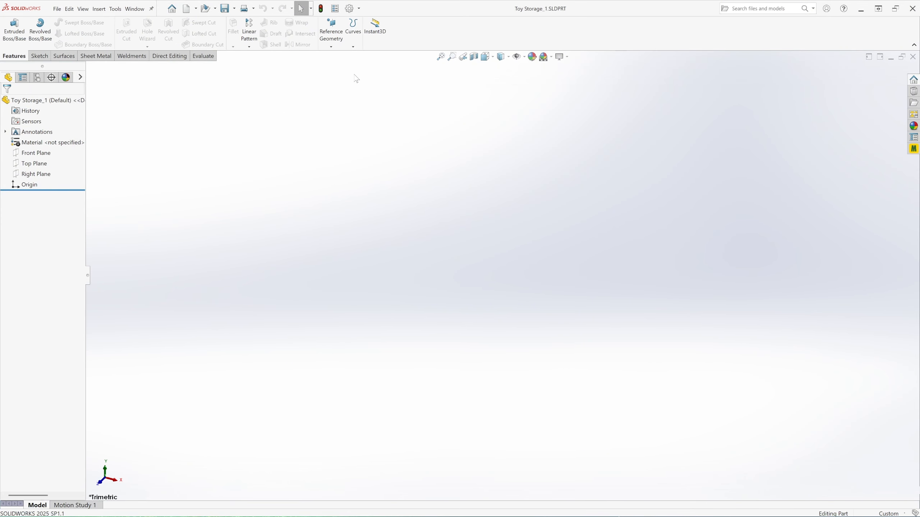
# Step: Change the scene background of the part to Plain White
pyautogui.click(551, 58)
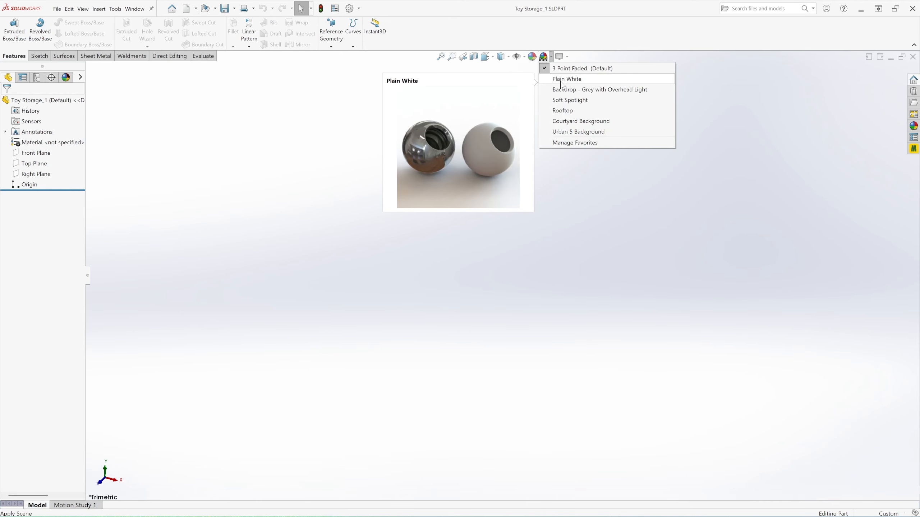
pyautogui.click(561, 80)
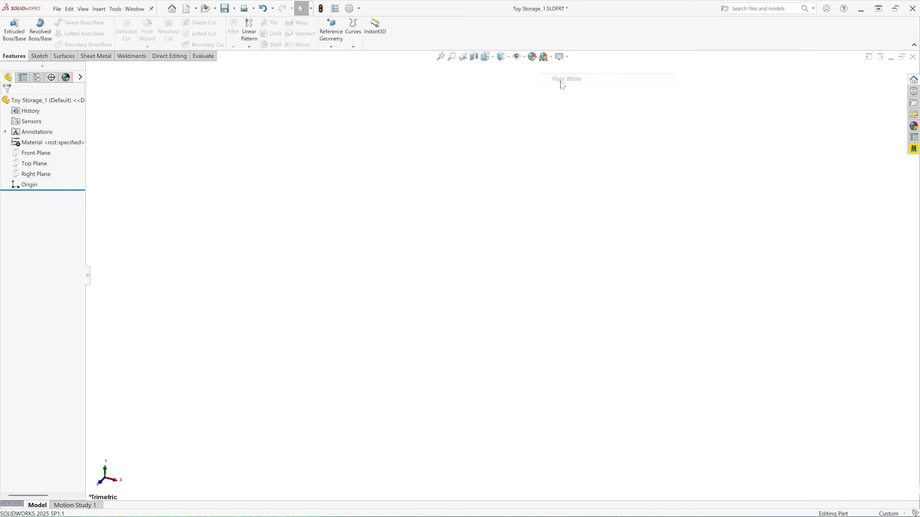
# Step: Set the document's unit system to IPS (inch, pound, second) with three decimal places for length
pyautogui.click(361, 9)
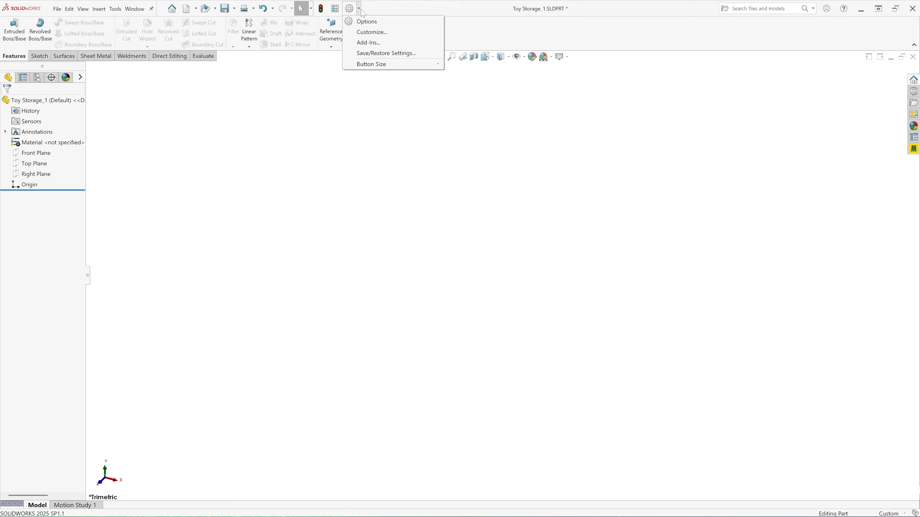
pyautogui.click(367, 22)
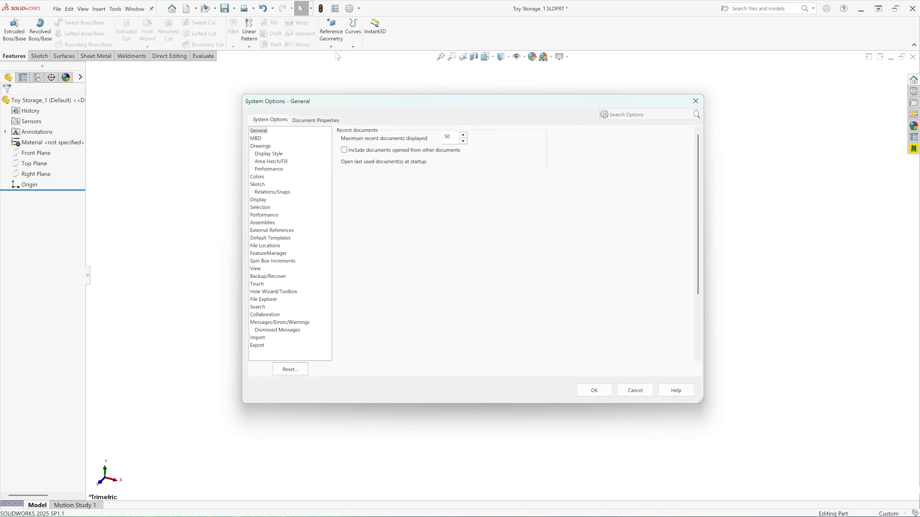
pyautogui.click(316, 120)
pyautogui.click(256, 192)
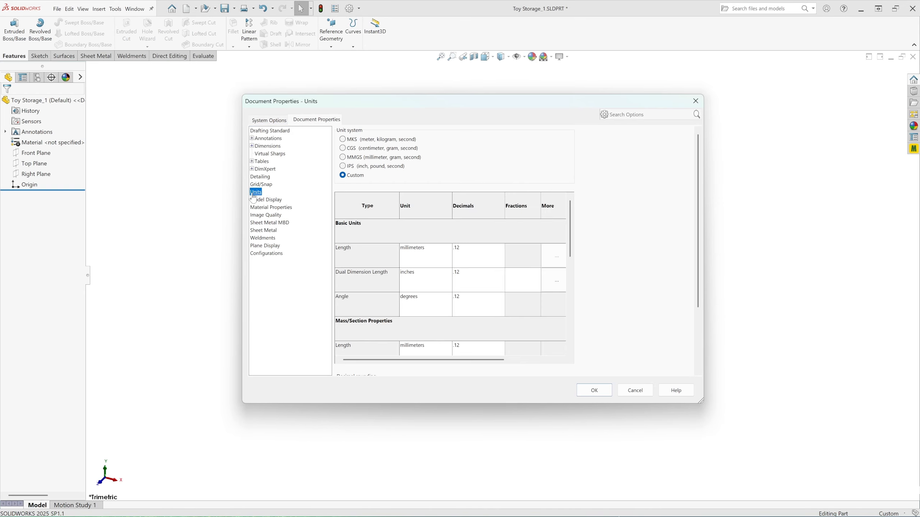
pyautogui.click(342, 166)
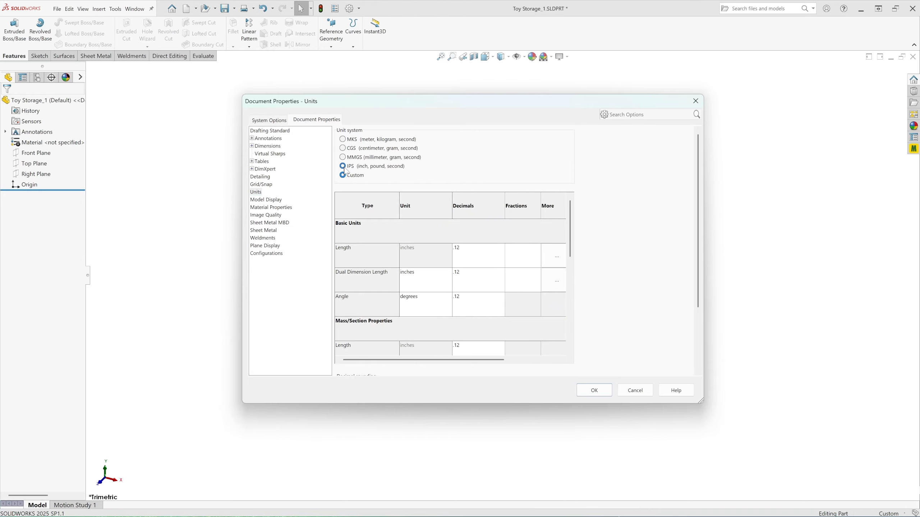
pyautogui.click(484, 251)
pyautogui.click(501, 249)
pyautogui.click(460, 279)
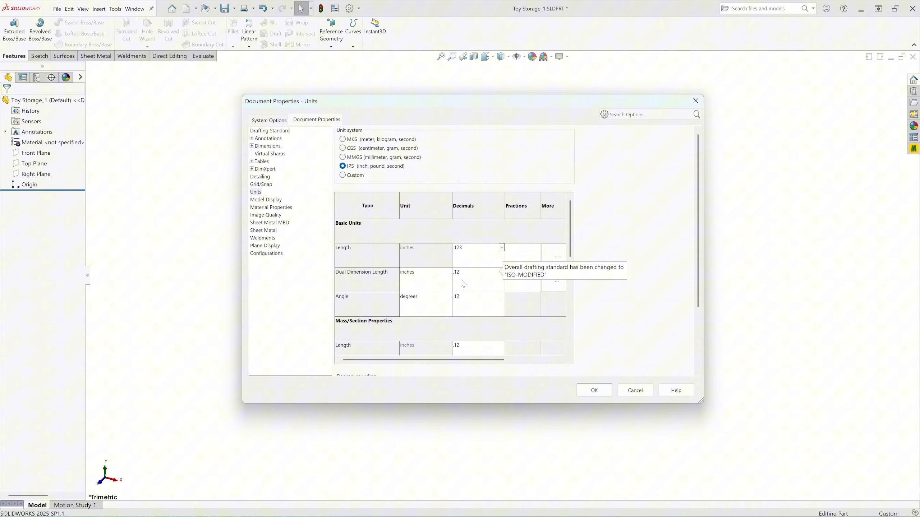
pyautogui.click(607, 390)
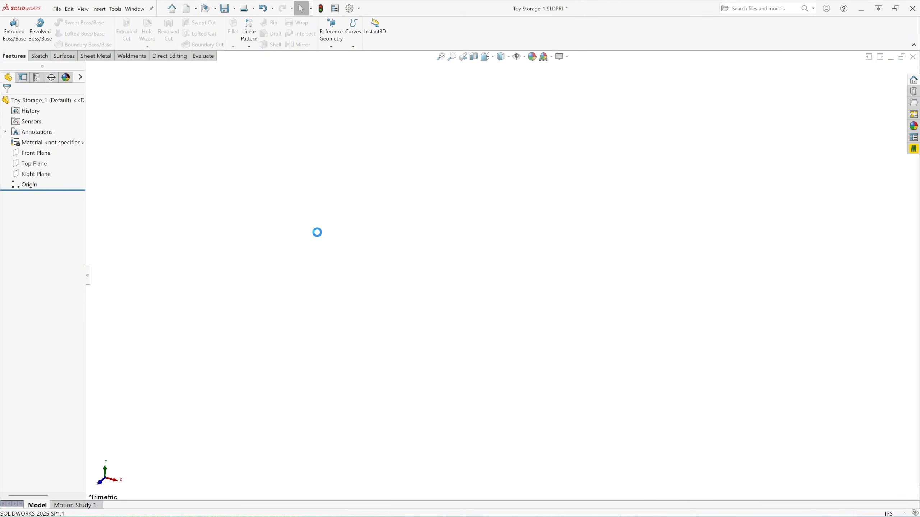
# Step: Check whether Automatic Relations is enabled in the sketch settings
pyautogui.click(115, 8)
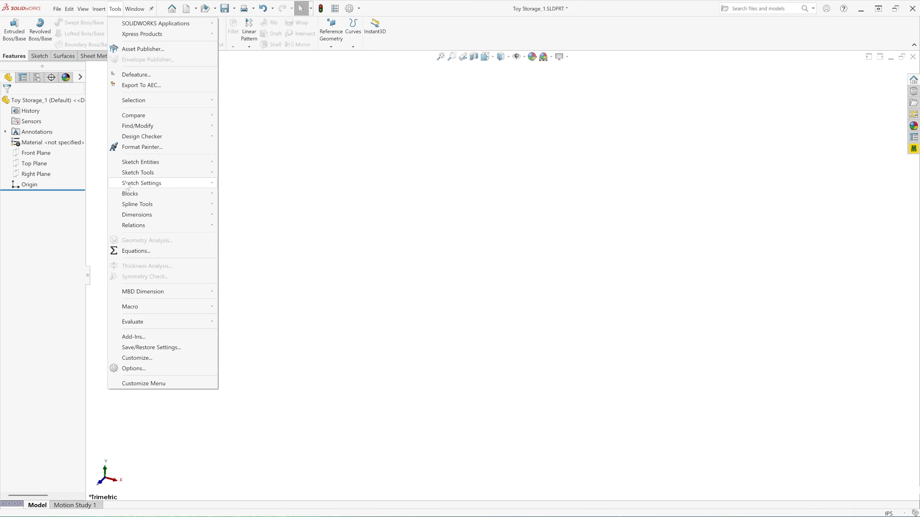
pyautogui.moveTo(137, 186)
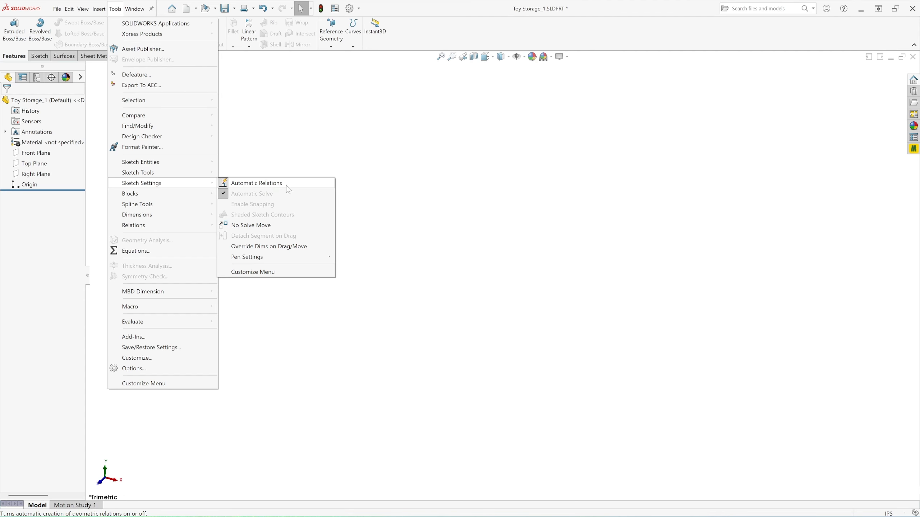
pyautogui.click(465, 32)
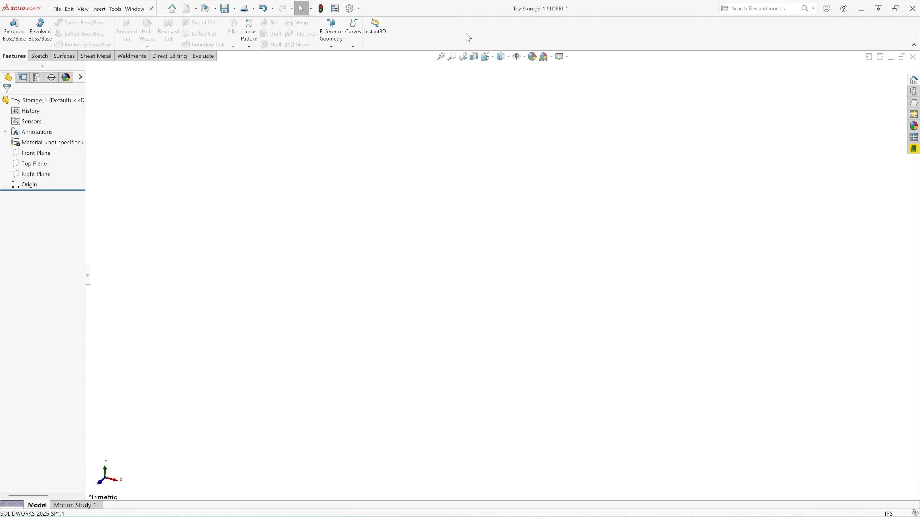
# Step: On the Right Plane, sketch an open four-line profile from the origin: about 5.1 in right, 12.2 in up, a shorter run left, 6.4 in down
pyautogui.click(37, 177)
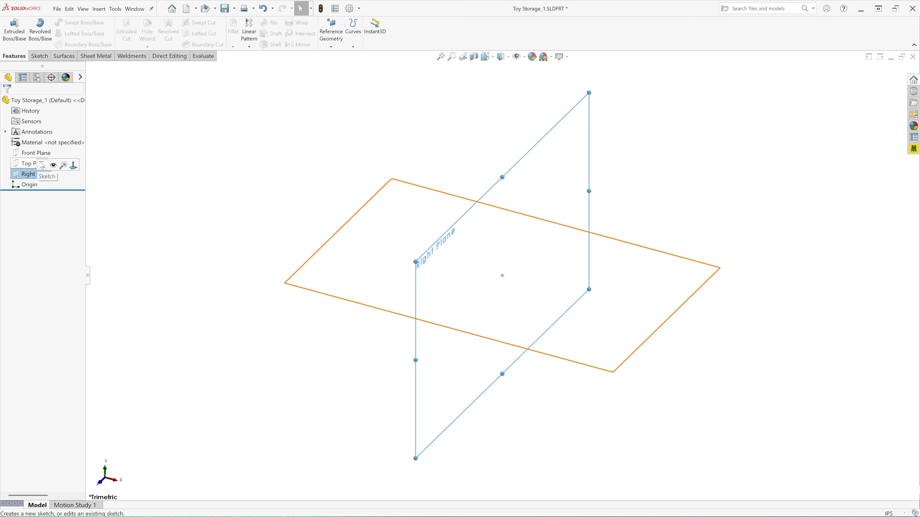
pyautogui.click(54, 167)
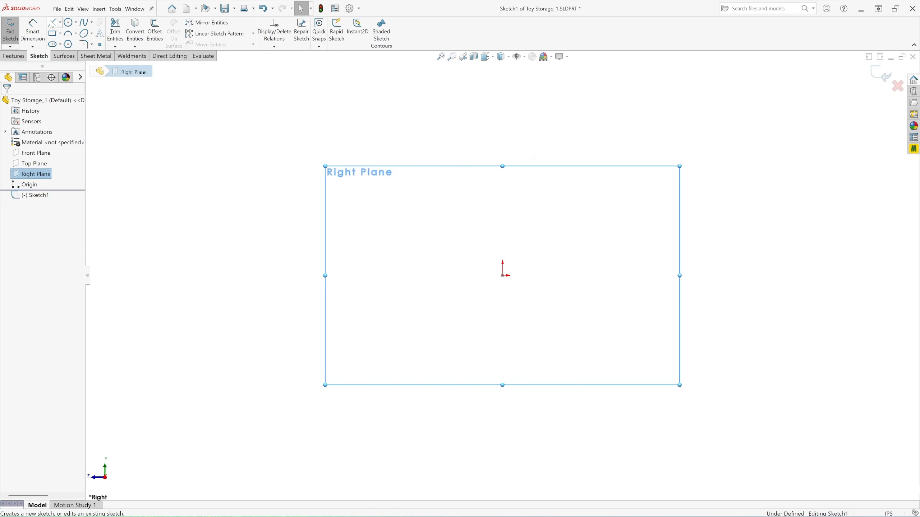
pyautogui.click(52, 23)
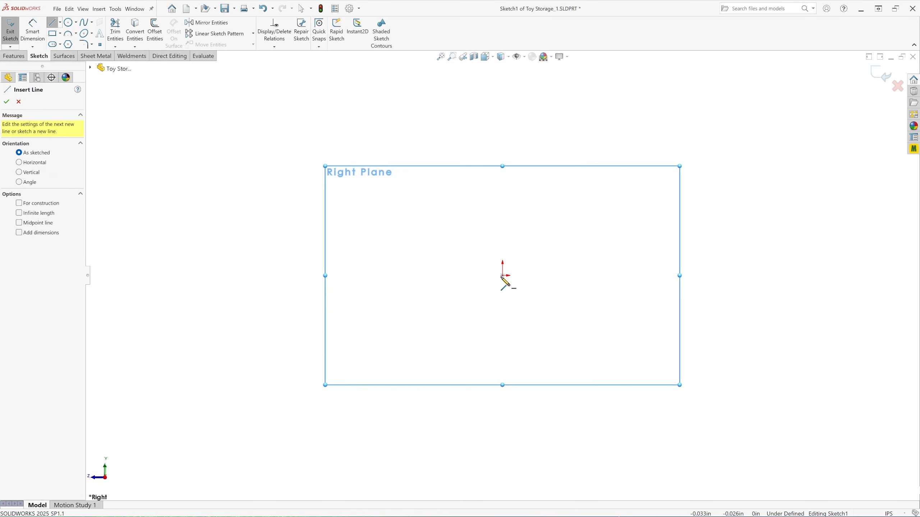
pyautogui.click(502, 276)
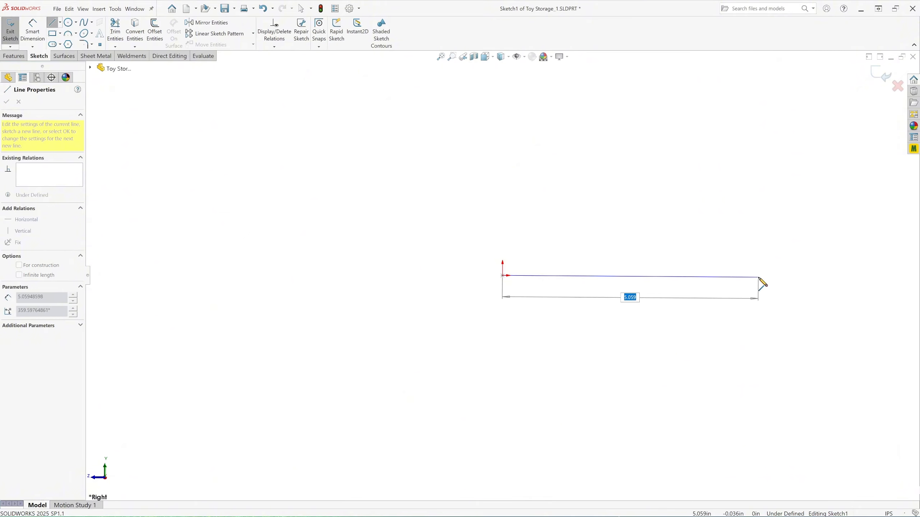
pyautogui.click(552, 276)
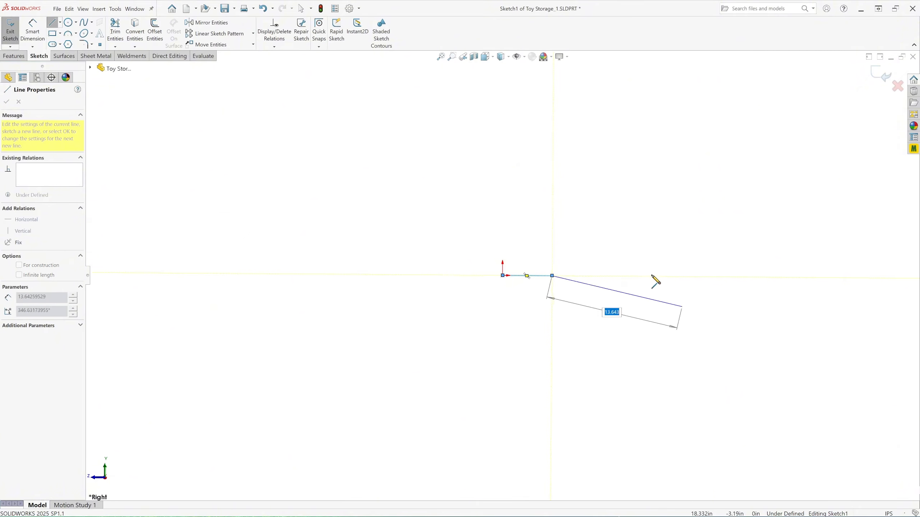
pyautogui.click(552, 157)
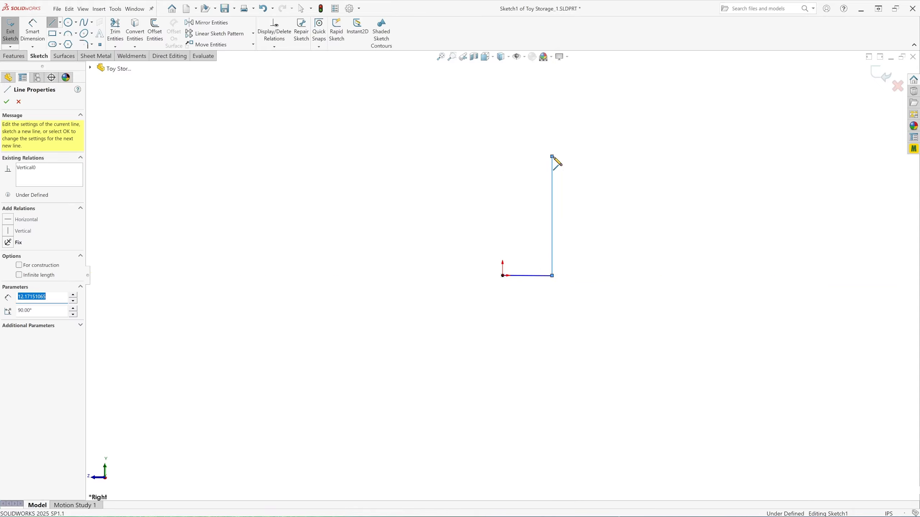
pyautogui.scroll(-2, 557, 157)
pyautogui.scroll(-2, 554, 169)
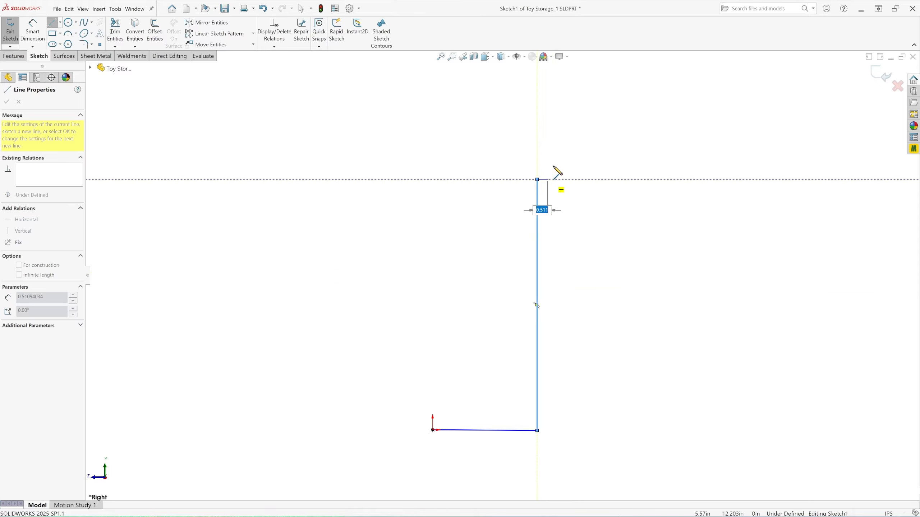
pyautogui.click(460, 180)
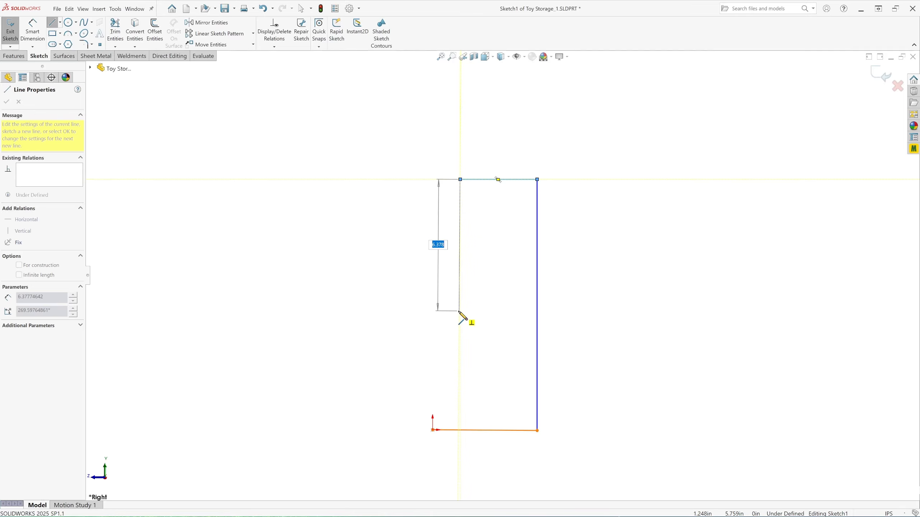
pyautogui.click(459, 311)
pyautogui.press('Escape')
pyautogui.scroll(-1, 460, 389)
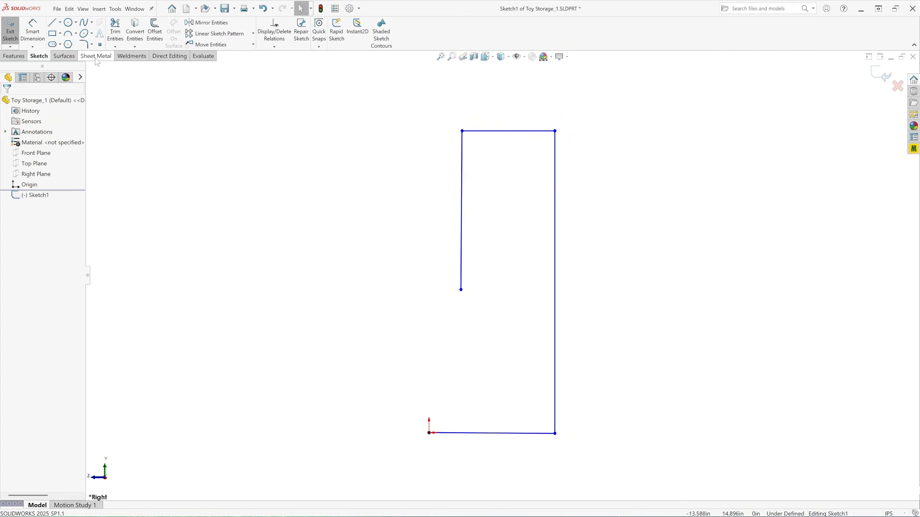
# Step: Dimension the profile's bottom line, starting at the origin, to a length of 16 in
pyautogui.click(35, 34)
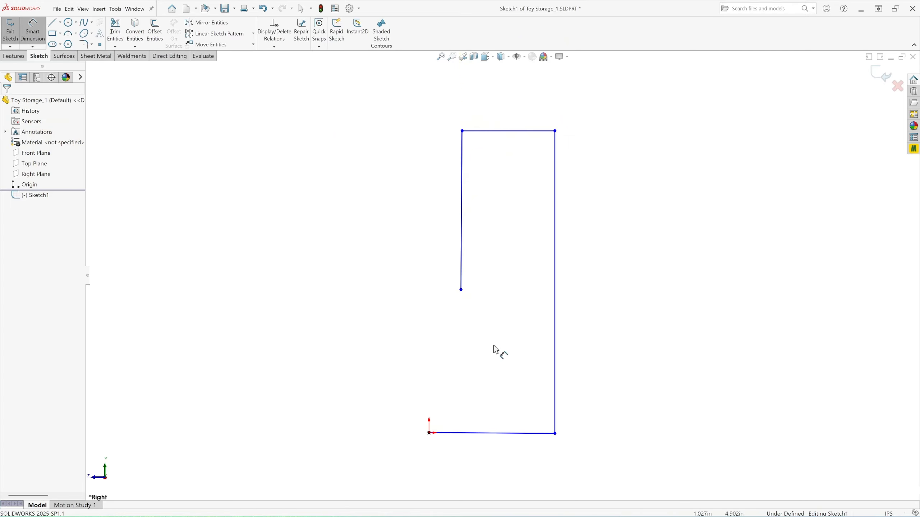
pyautogui.click(502, 434)
pyautogui.click(491, 462)
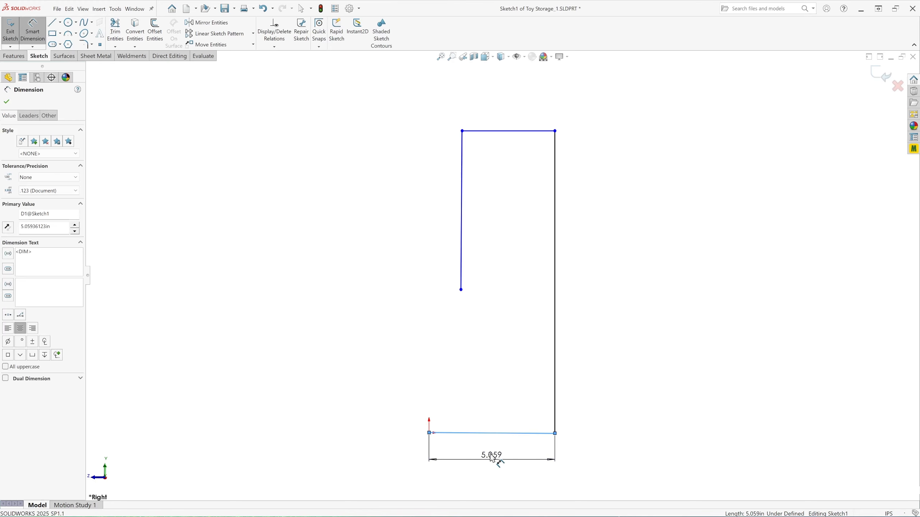
pyautogui.write('16')
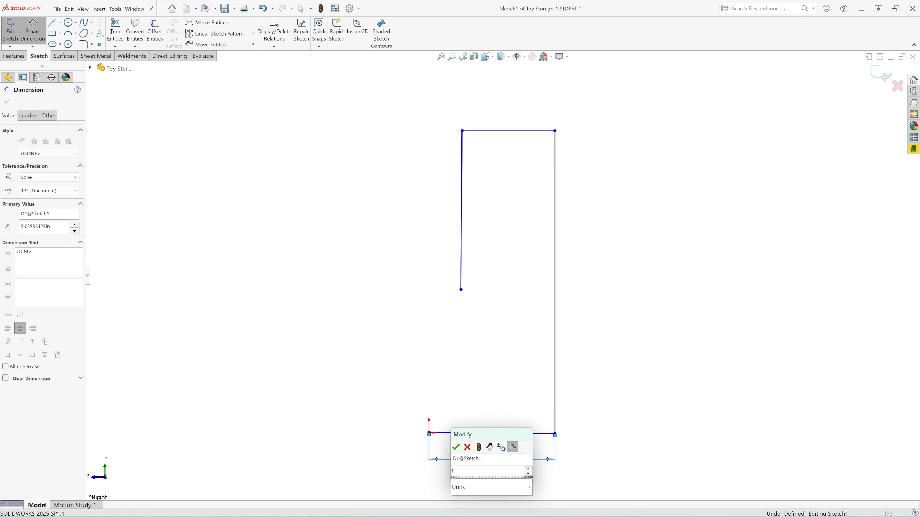
pyautogui.click(457, 448)
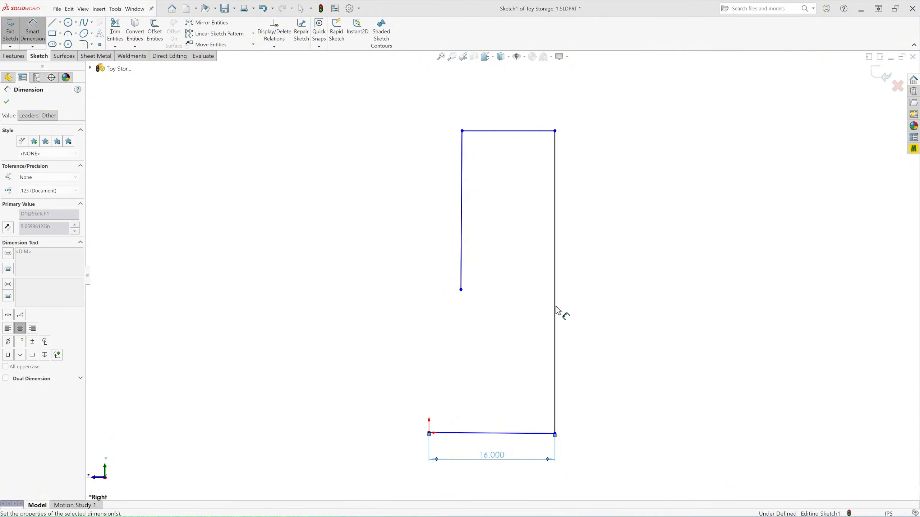
# Step: Dimension the long vertical line of the profile to 32 in
pyautogui.click(584, 284)
pyautogui.click(582, 282)
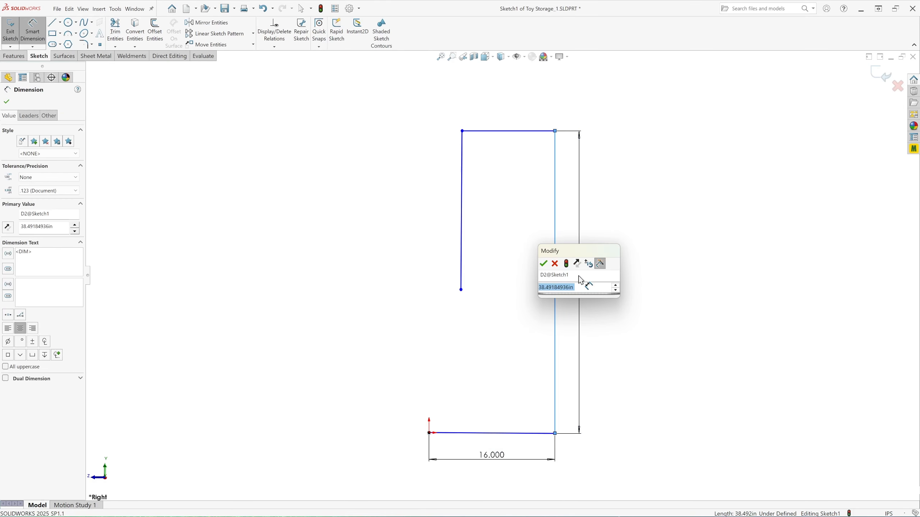
pyautogui.click(544, 264)
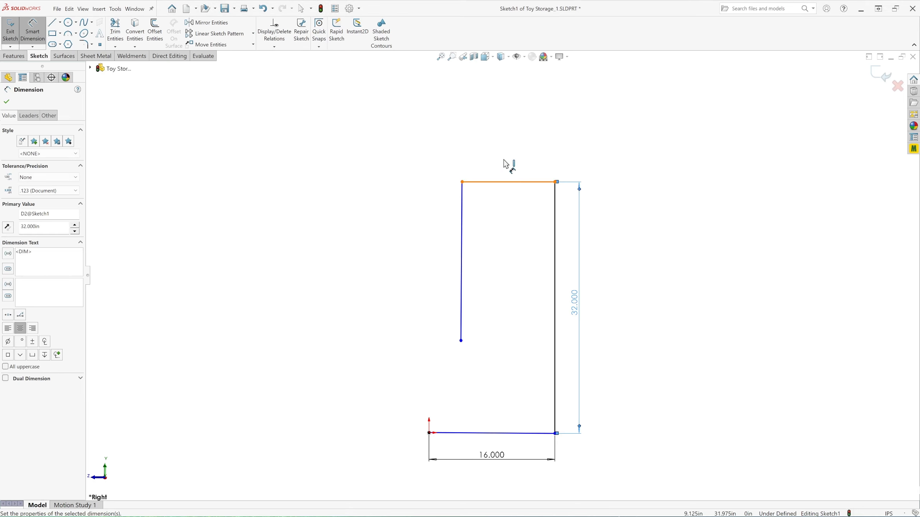
# Step: Dimension the profile's upper horizontal line to 11.5 in and finish dimensioning
pyautogui.click(508, 171)
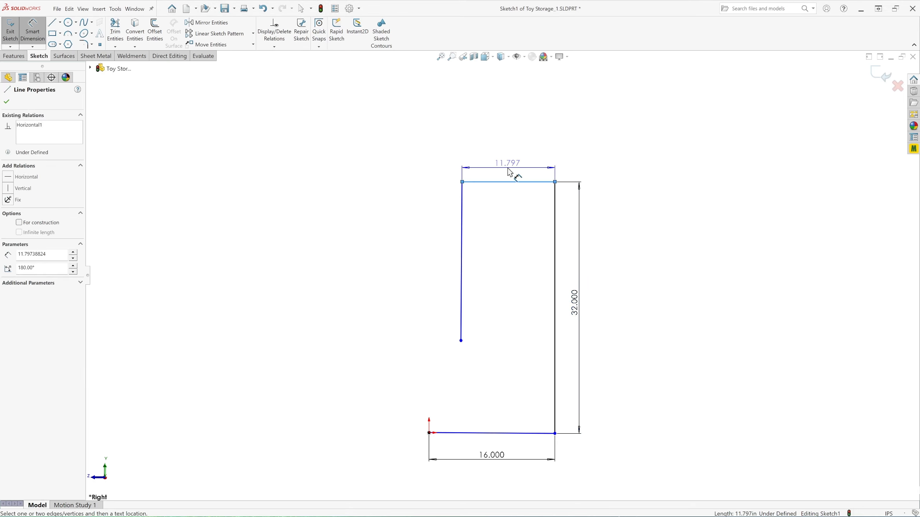
pyautogui.click(510, 173)
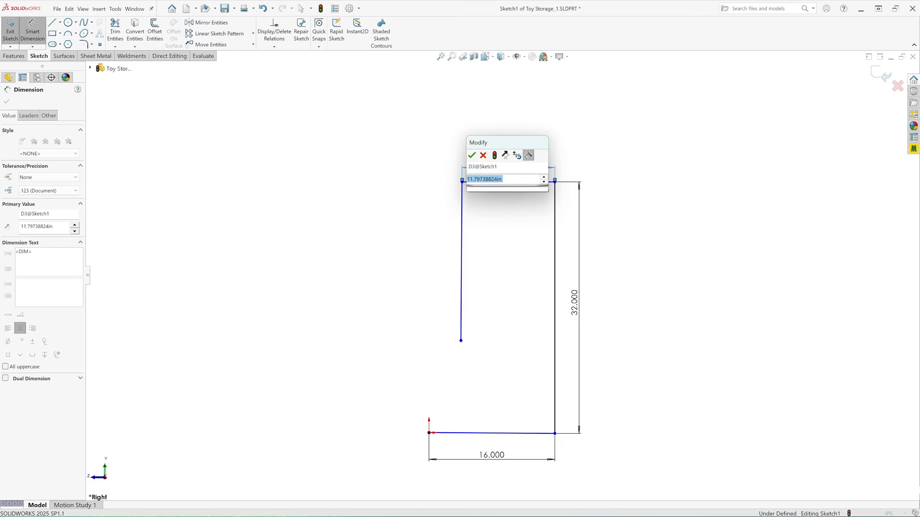
pyautogui.write('11.5')
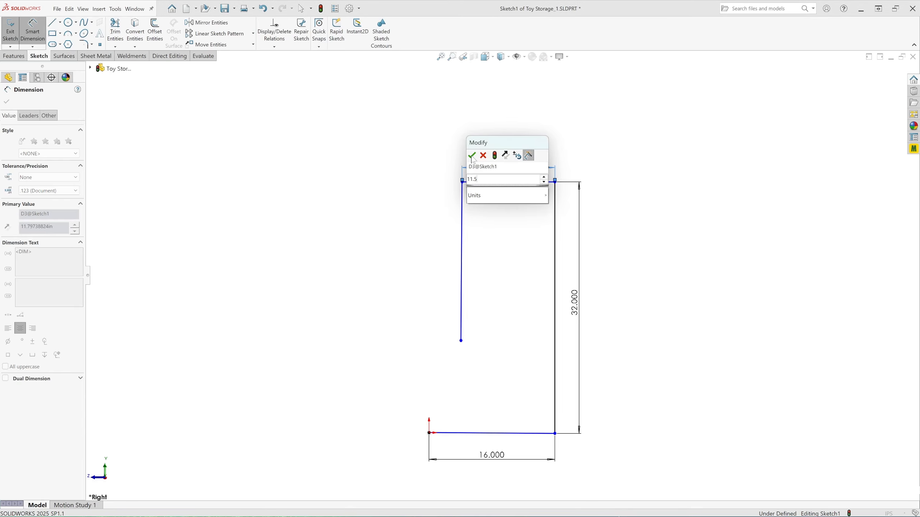
pyautogui.click(471, 156)
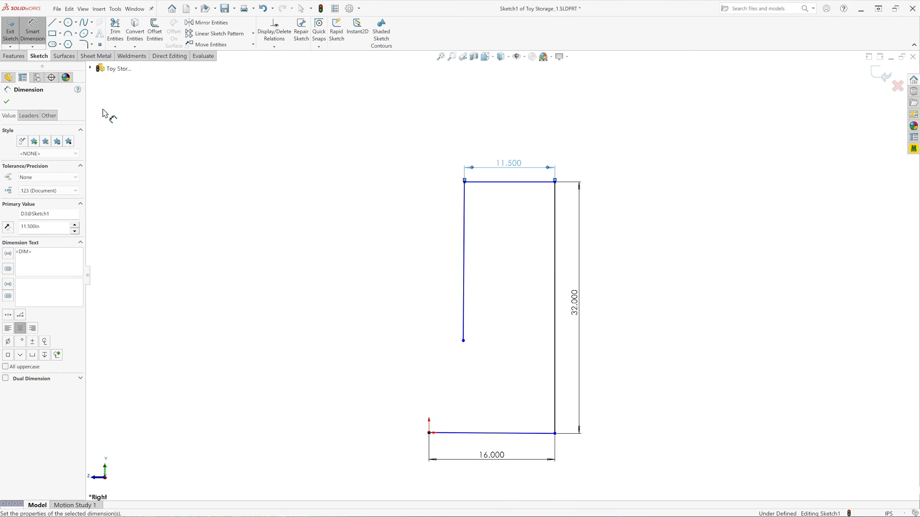
pyautogui.click(6, 103)
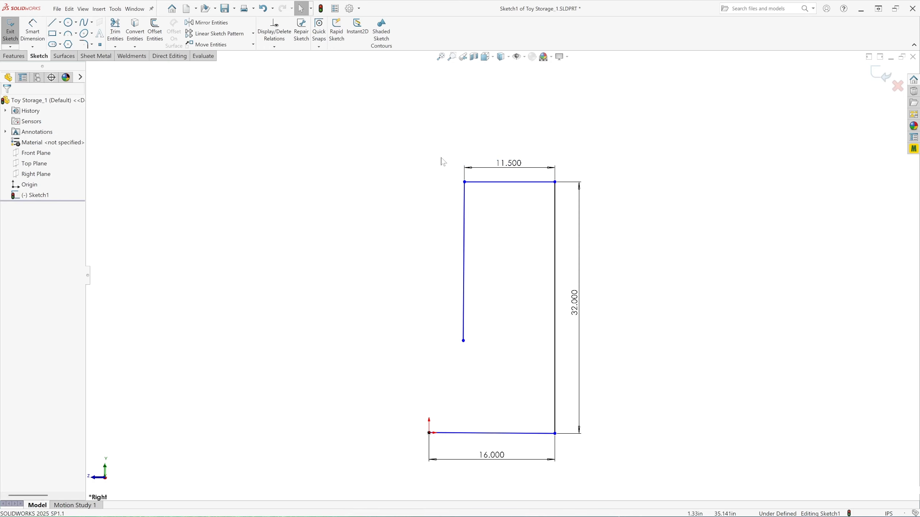
# Step: Make the profile's bottom line, the one starting at the origin, horizontal
pyautogui.click(511, 433)
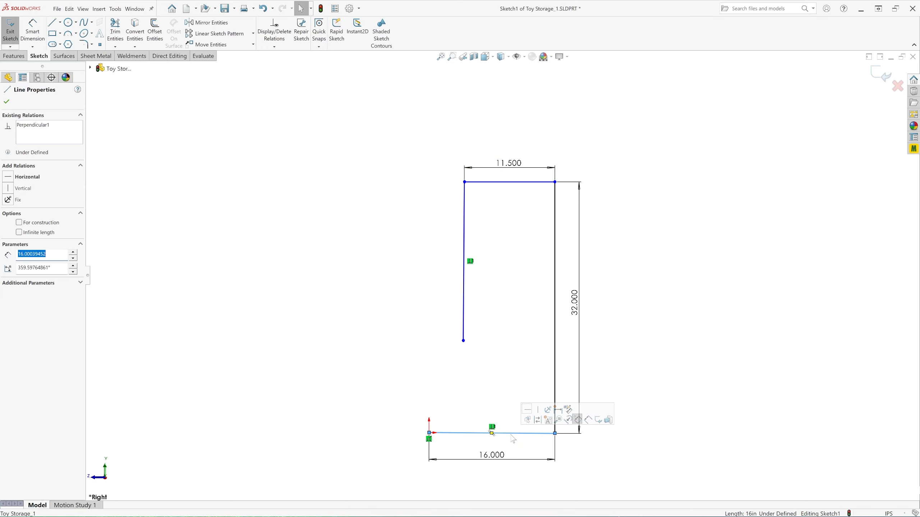
pyautogui.click(527, 411)
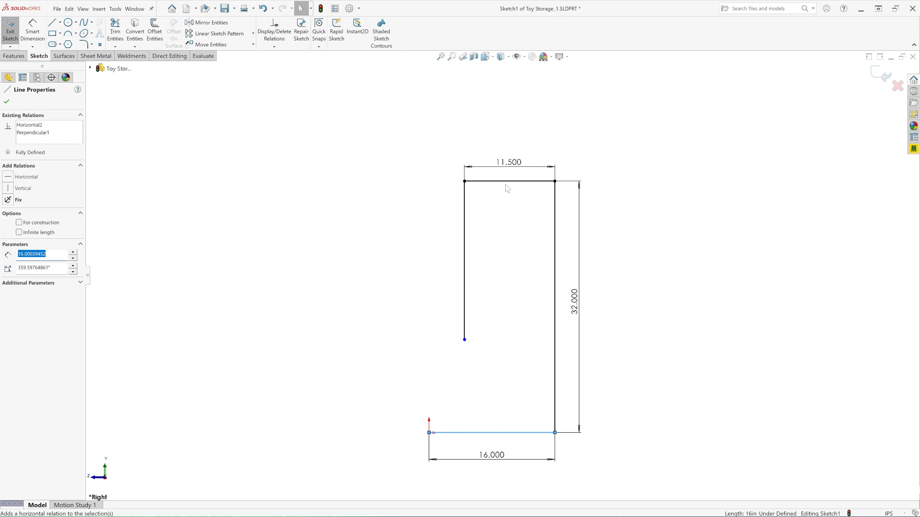
pyautogui.click(648, 215)
# Step: Shorten the profile's front vertical line by moving its free lower endpoint slightly upward
pyautogui.scroll(1, 485, 342)
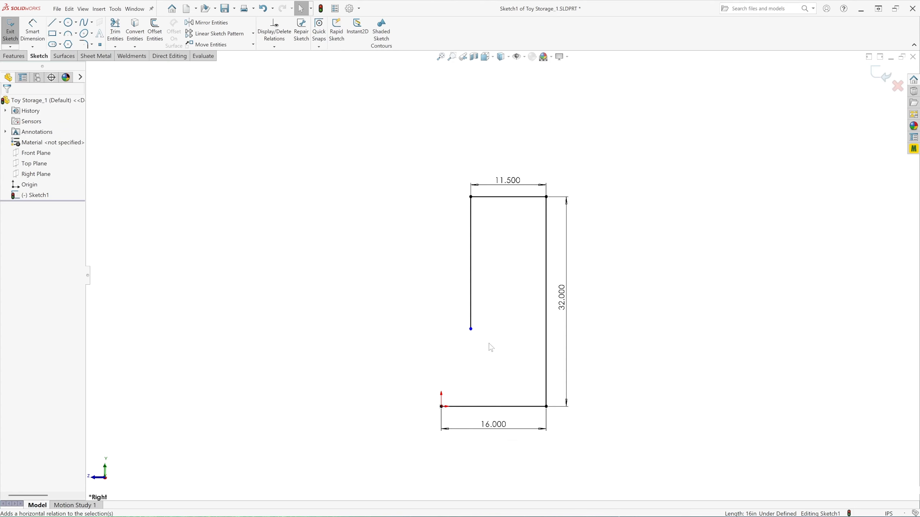
pyautogui.scroll(-1, 501, 384)
pyautogui.scroll(-1, 501, 328)
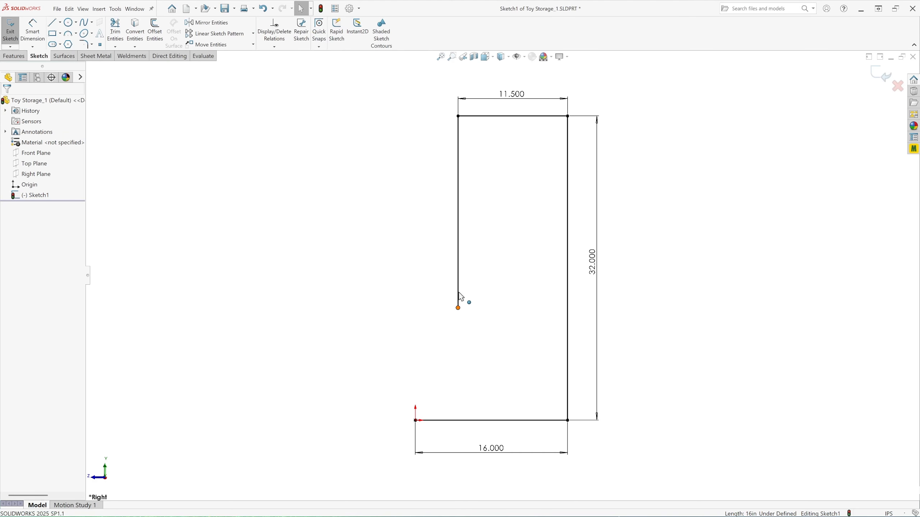
pyautogui.moveTo(459, 308); pyautogui.dragTo(462, 287)
pyautogui.click(396, 280)
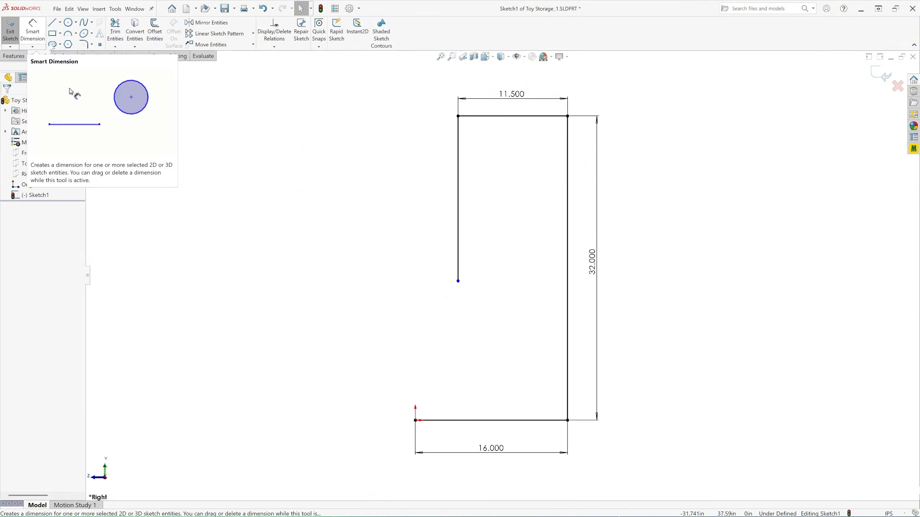
# Step: Offset the profile's bottom line 0.5 in upward, with the offset dimension added
pyautogui.click(155, 34)
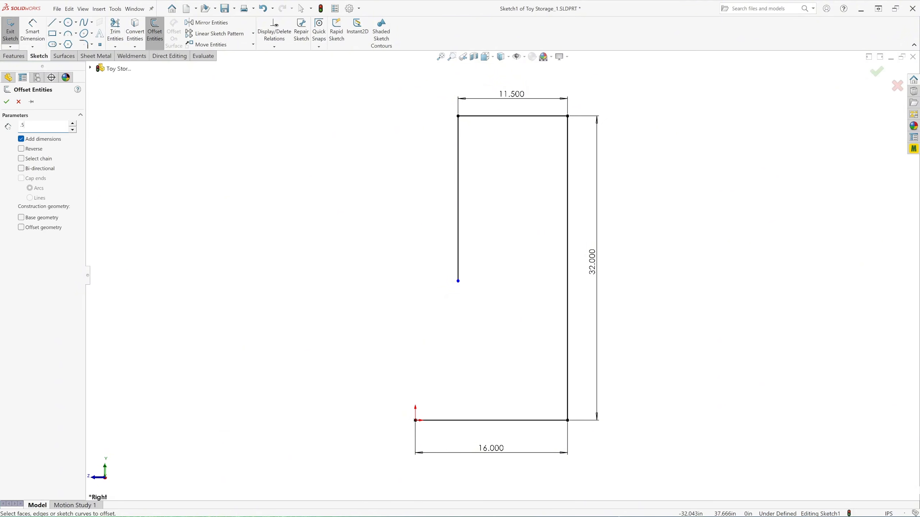
pyautogui.write('.5')
pyautogui.press('Return')
pyautogui.click(527, 421)
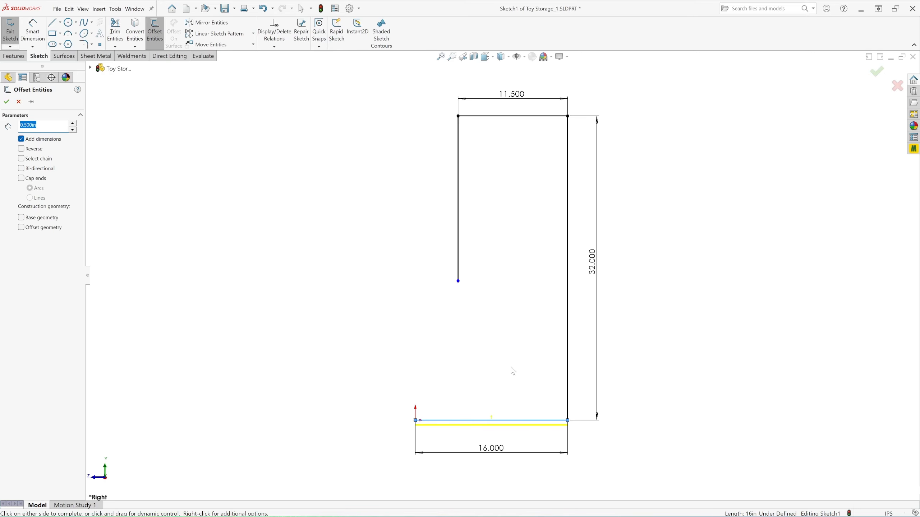
pyautogui.click(513, 371)
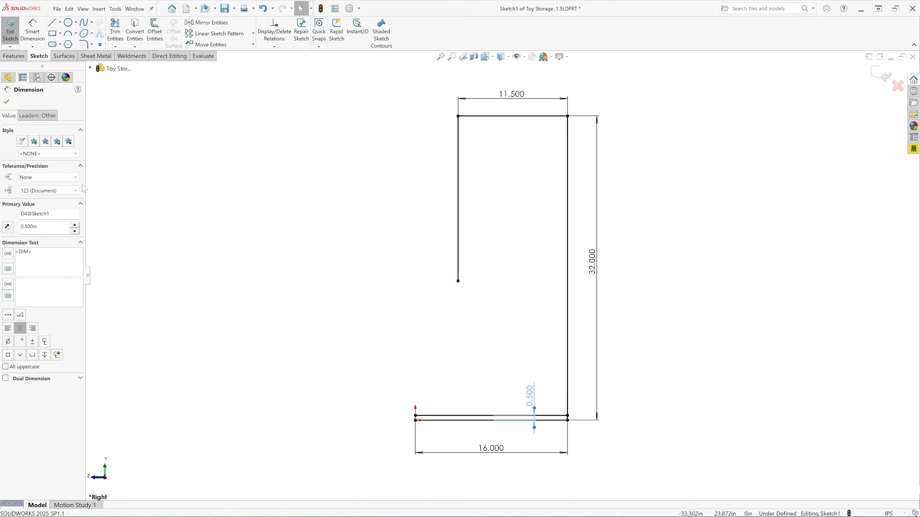
# Step: Offset the upper line of the bottom board upward to create the lower edge of the middle shelf
pyautogui.click(154, 33)
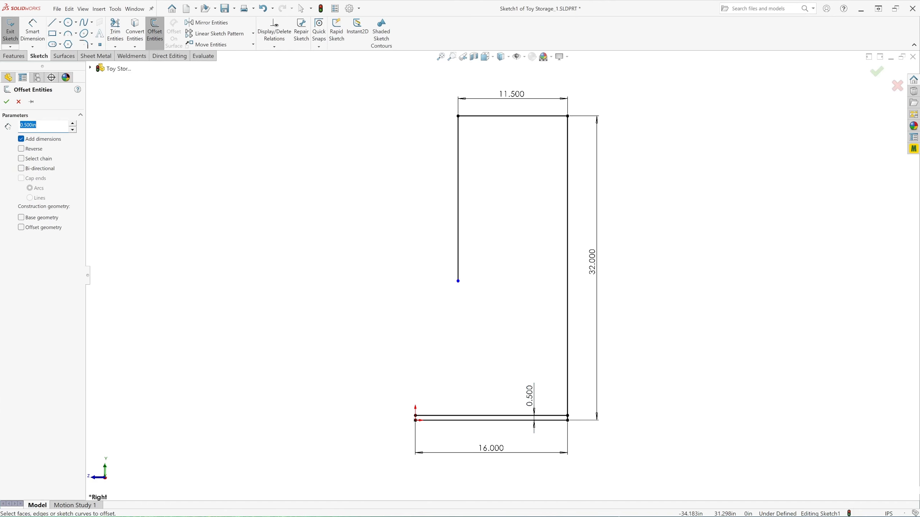
pyautogui.write('14.5')
pyautogui.press('Return')
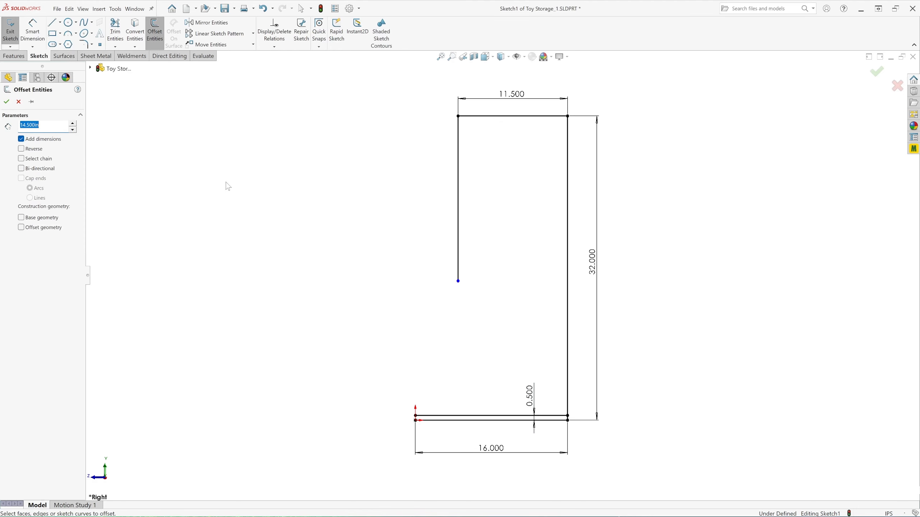
pyautogui.click(517, 416)
pyautogui.click(514, 310)
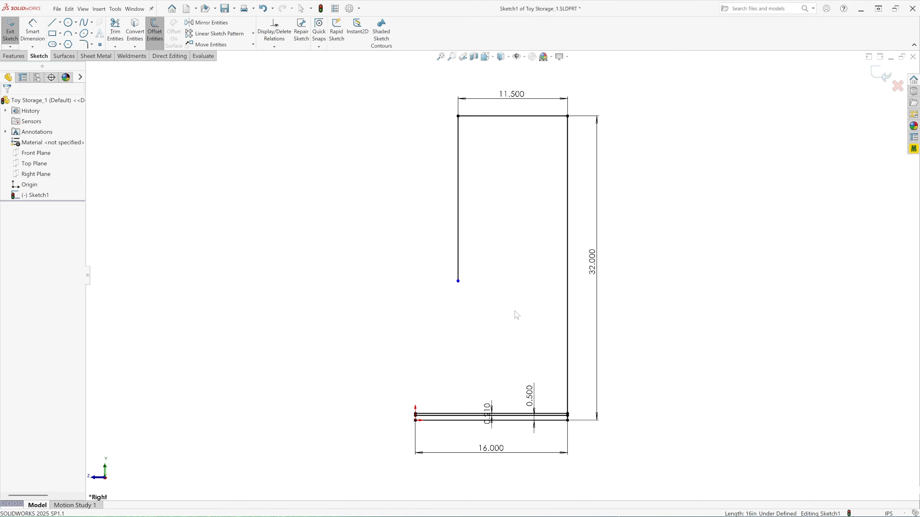
# Step: Set the new shelf line's offset distance to 14.5 in and place its dimension clear of the geometry
pyautogui.doubleClick(488, 410)
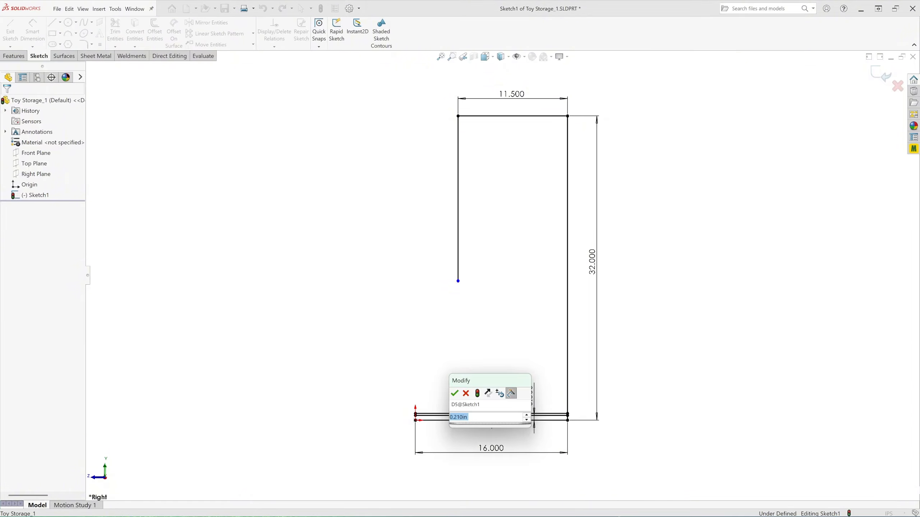
pyautogui.write('14.5')
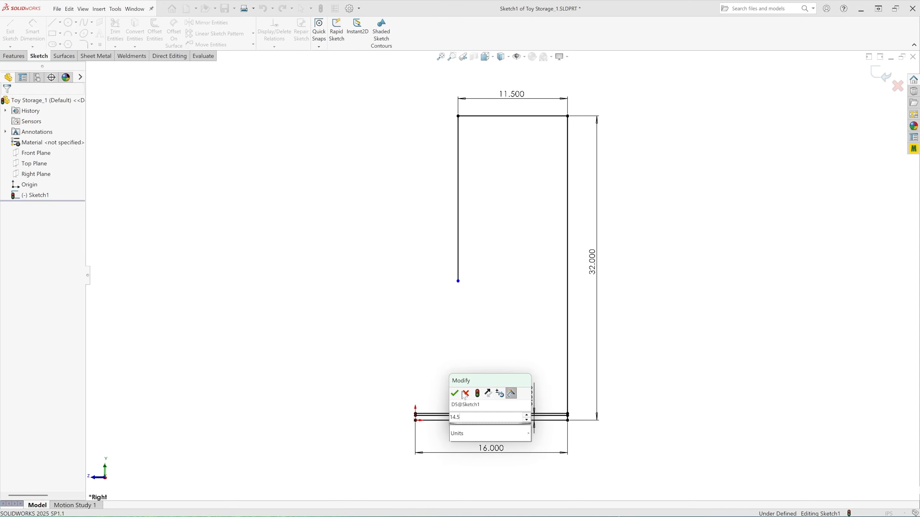
pyautogui.click(451, 392)
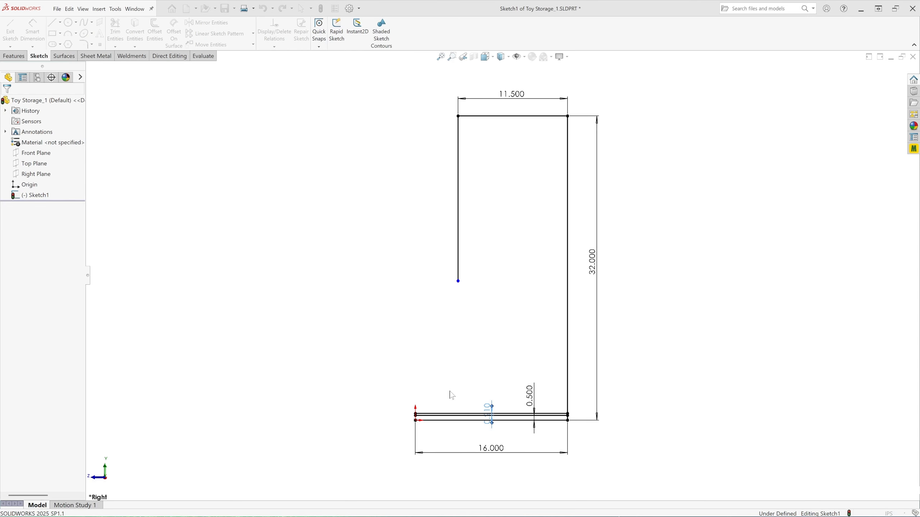
pyautogui.click(493, 416)
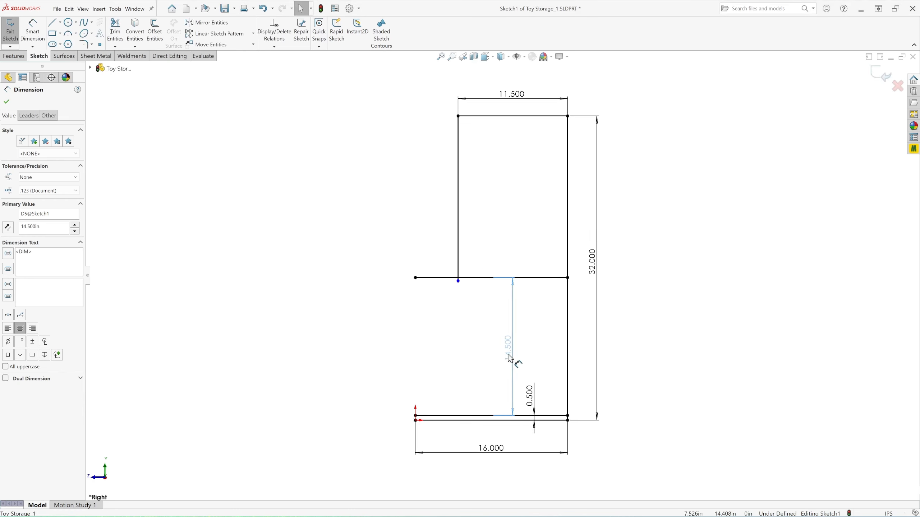
pyautogui.moveTo(510, 359); pyautogui.dragTo(518, 358)
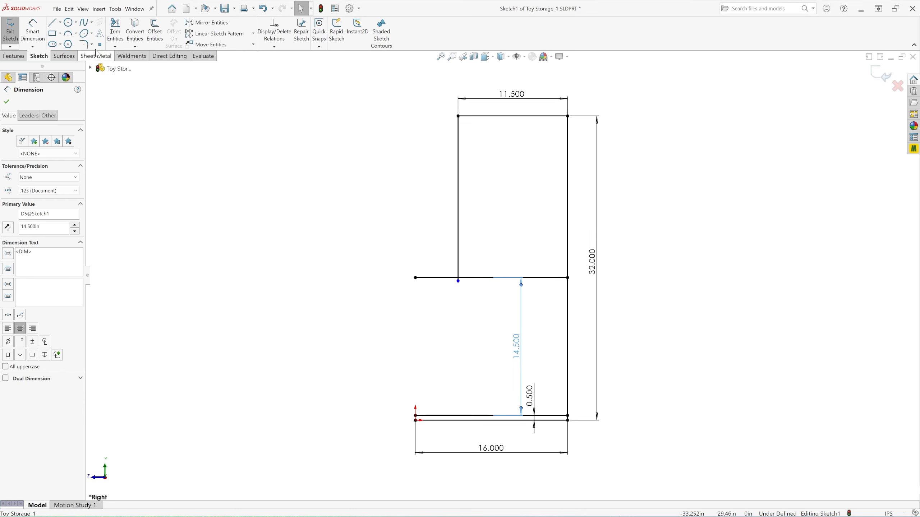
# Step: Offset the middle shelf line 0.5 in upward and move its dimension toward the back of the profile
pyautogui.click(154, 31)
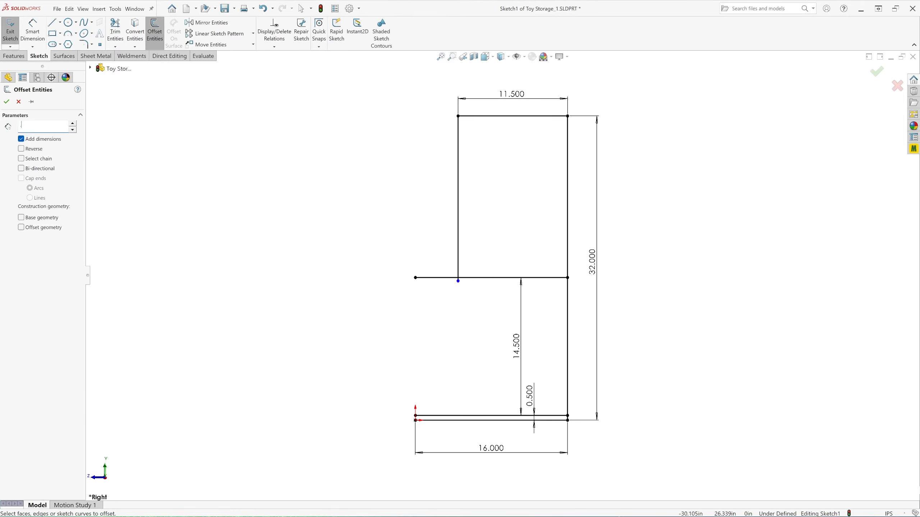
pyautogui.write('.5')
pyautogui.press('Return')
pyautogui.click(538, 278)
pyautogui.click(534, 238)
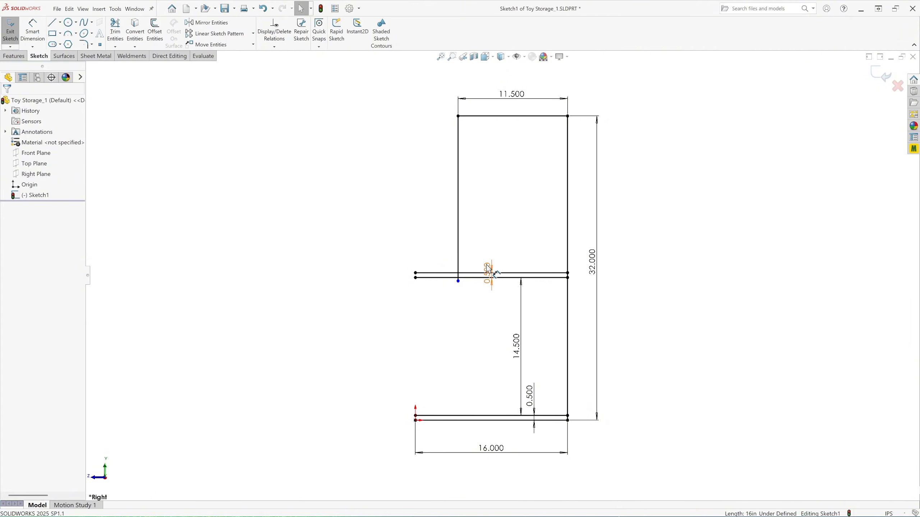
pyautogui.moveTo(488, 269); pyautogui.dragTo(538, 261)
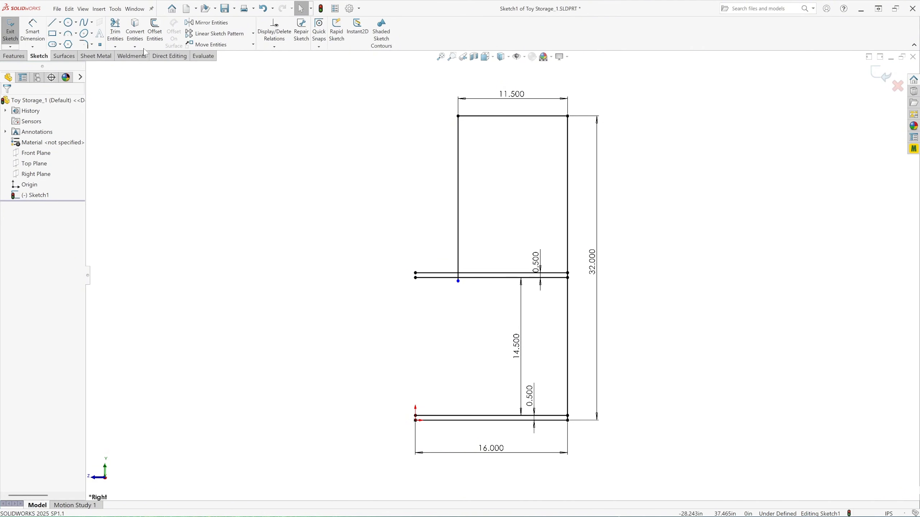
# Step: Offset the middle shelf's upper line 12 in upward and position its dimension near the back line
pyautogui.click(154, 32)
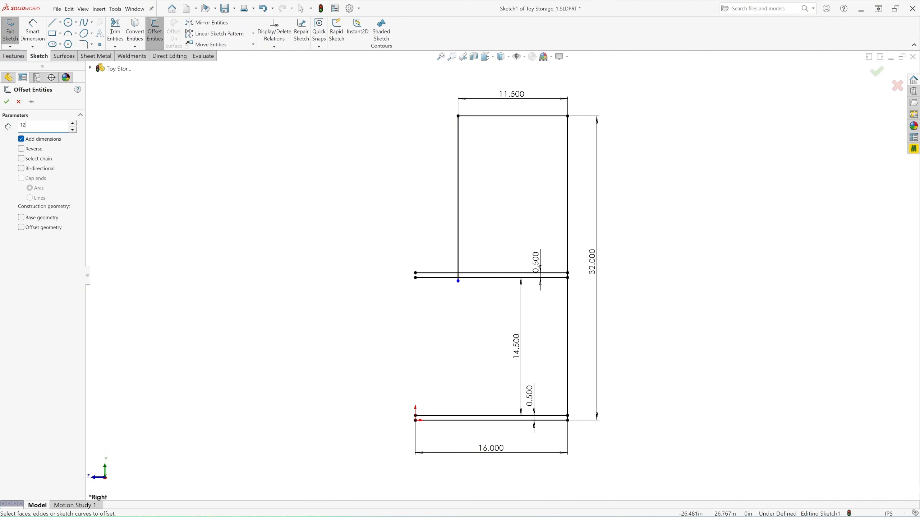
pyautogui.press('Return')
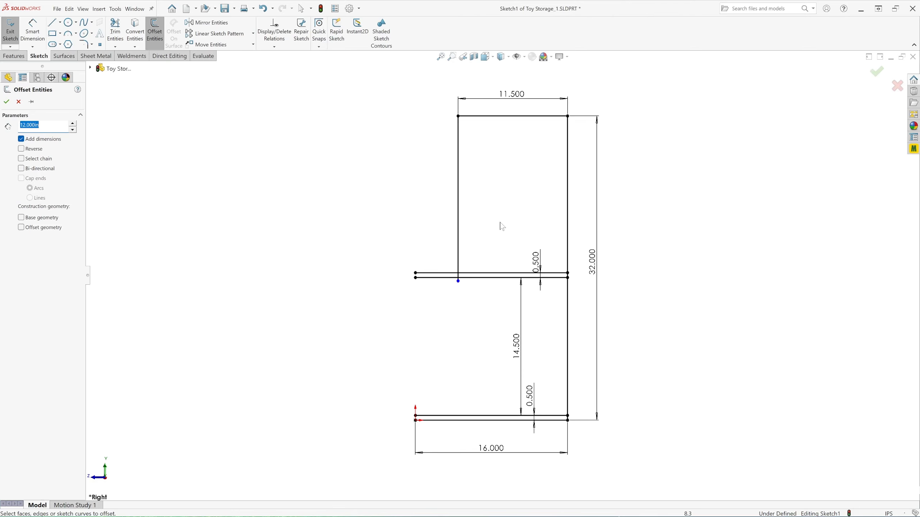
pyautogui.click(558, 273)
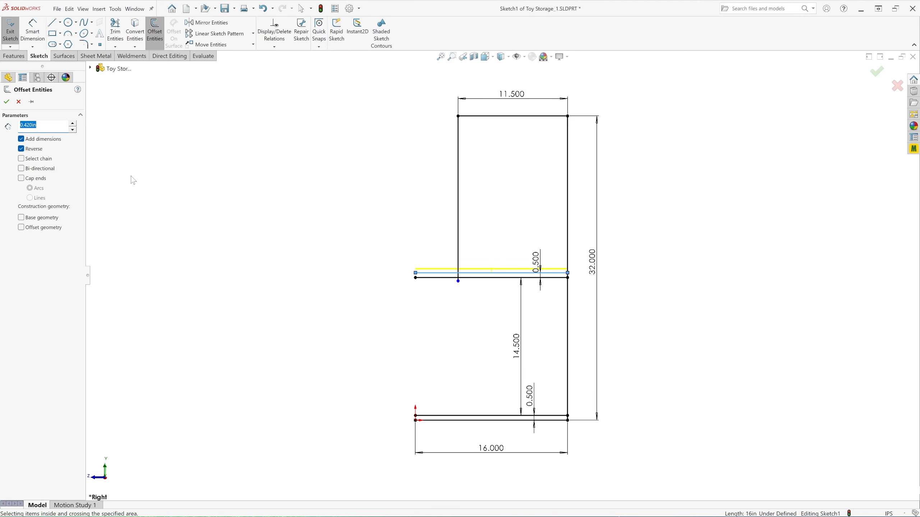
pyautogui.press('Return')
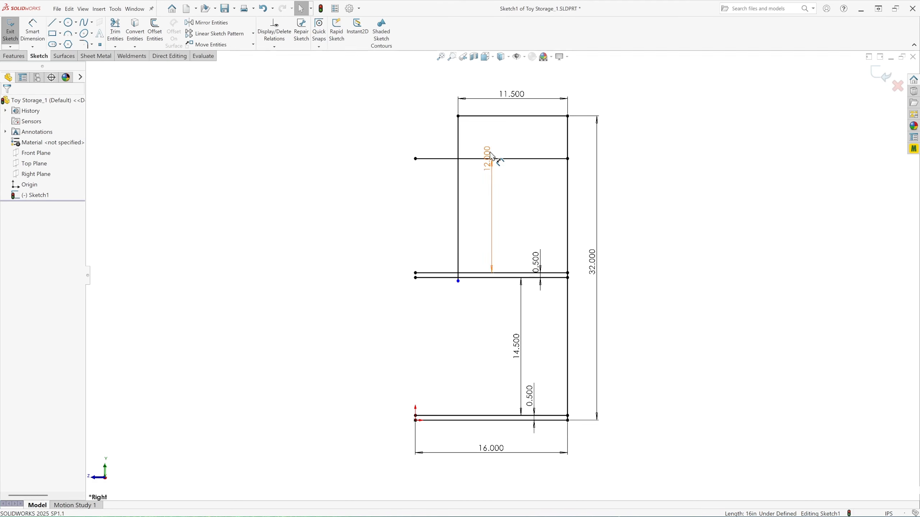
pyautogui.click(667, 185)
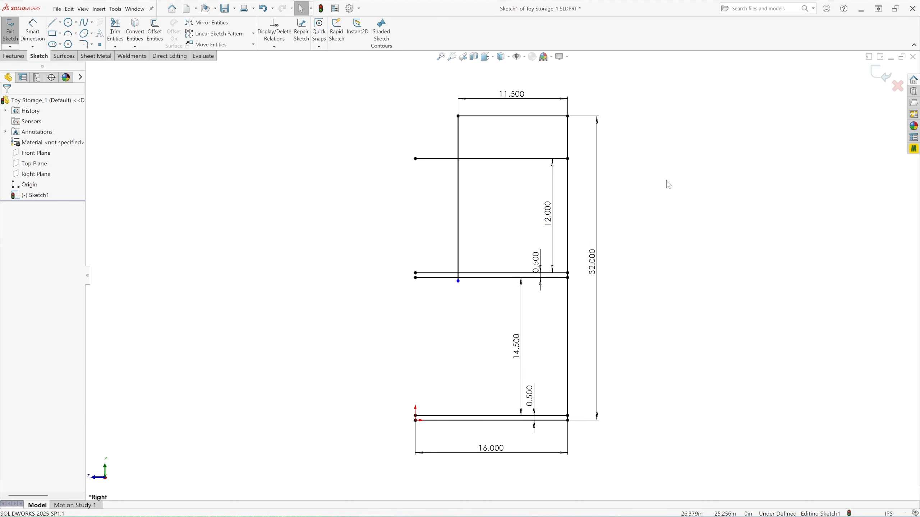
# Step: Offset the line 12 in above the middle shelf by 0.5 in upward and move its dimension clear
pyautogui.click(158, 34)
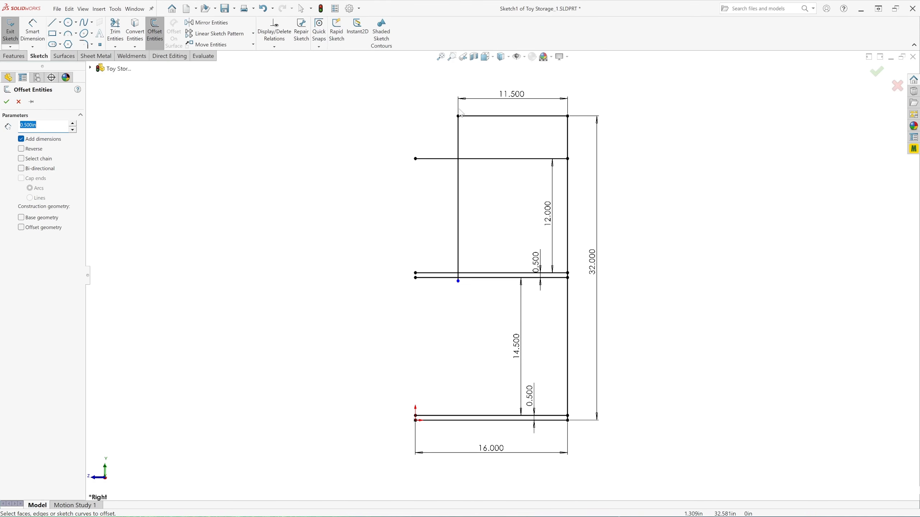
pyautogui.press('Return')
pyautogui.click(528, 160)
pyautogui.click(524, 132)
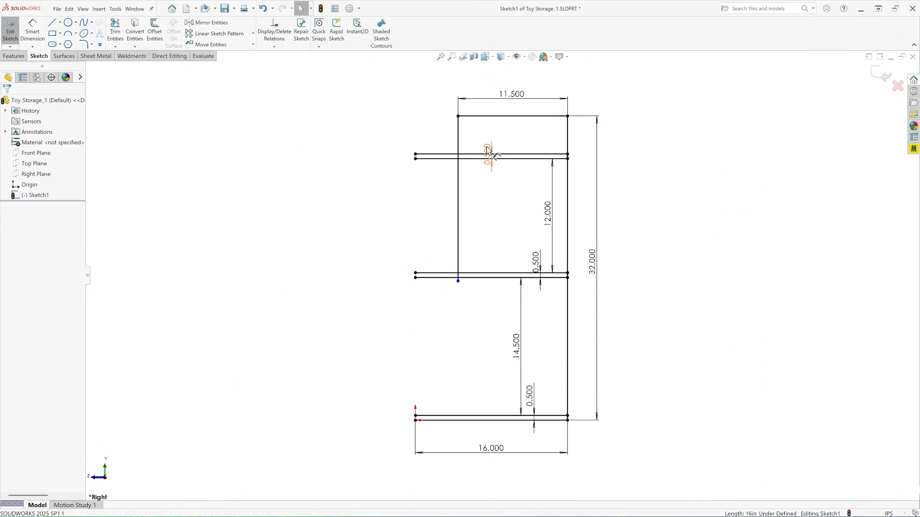
pyautogui.click(528, 139)
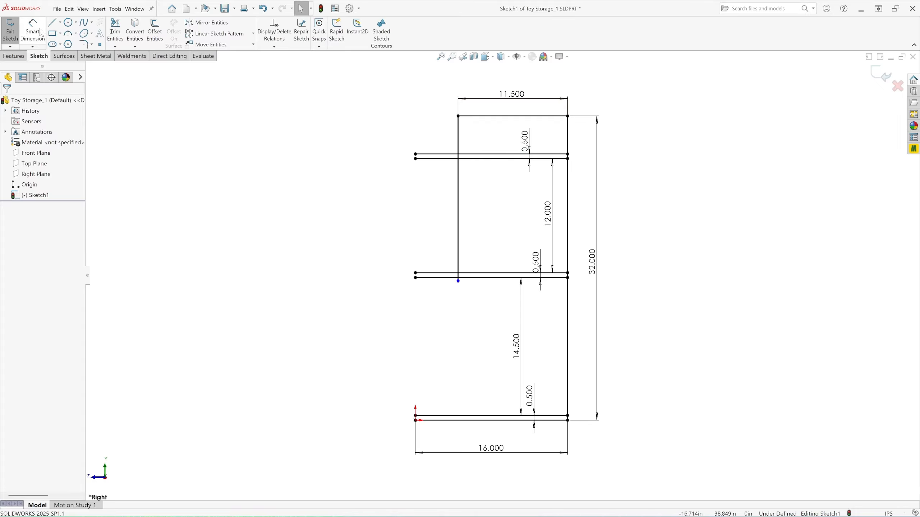
# Step: Draw a vertical line about 4 in long from the profile's top line down to the highest shelf line, near the back
pyautogui.click(52, 22)
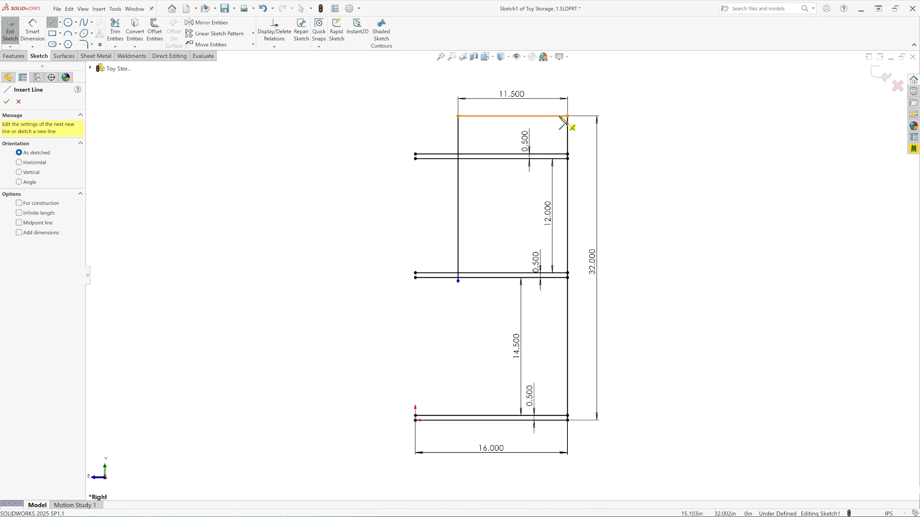
pyautogui.click(567, 116)
pyautogui.click(559, 155)
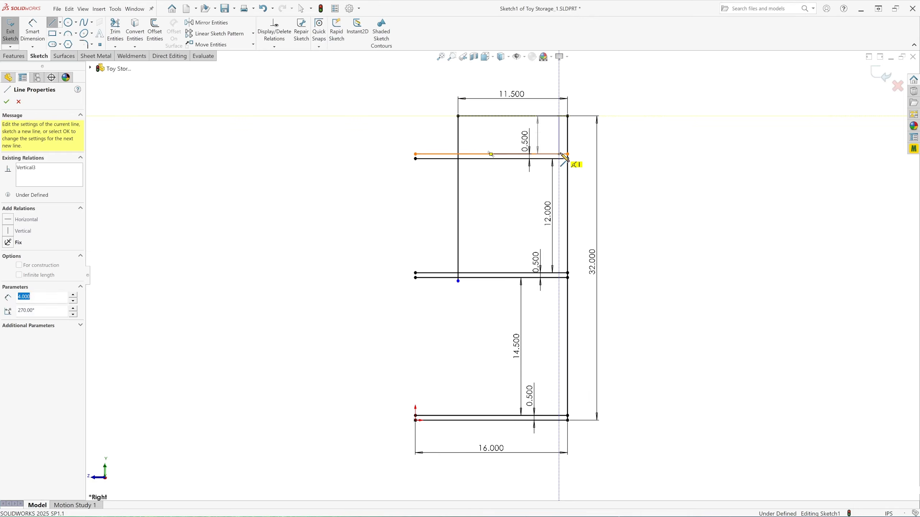
pyautogui.press('Escape')
# Step: Dimension the short vertical line 0.5 in from the profile's back line
pyautogui.scroll(-3, 588, 93)
pyautogui.click(33, 31)
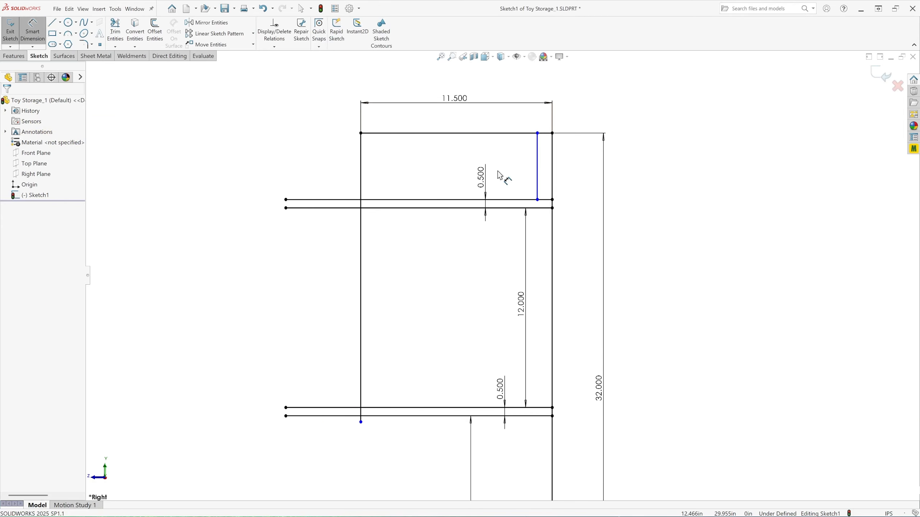
pyautogui.click(538, 179)
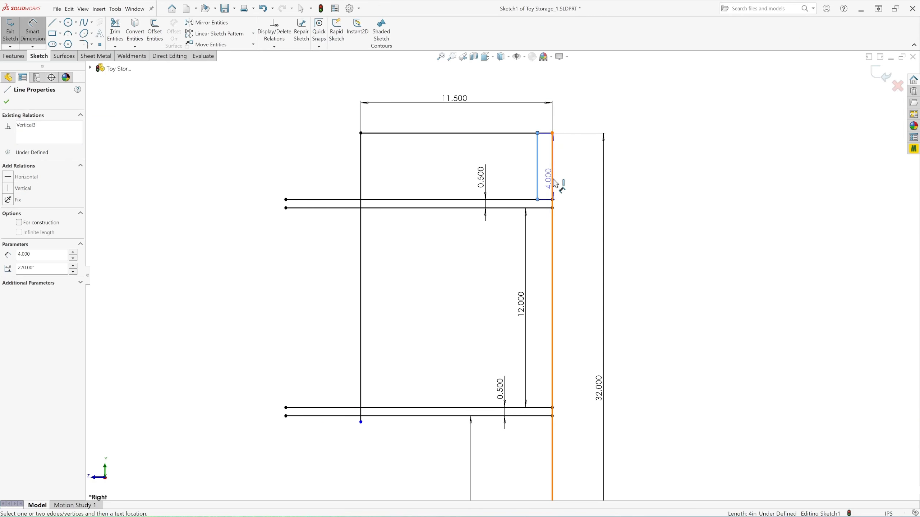
pyautogui.click(553, 178)
pyautogui.click(576, 174)
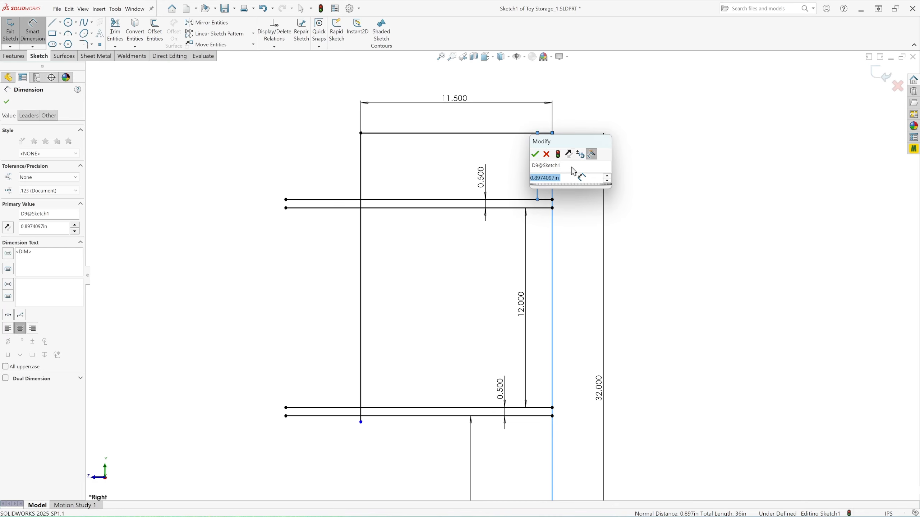
pyautogui.press('BackSpace')
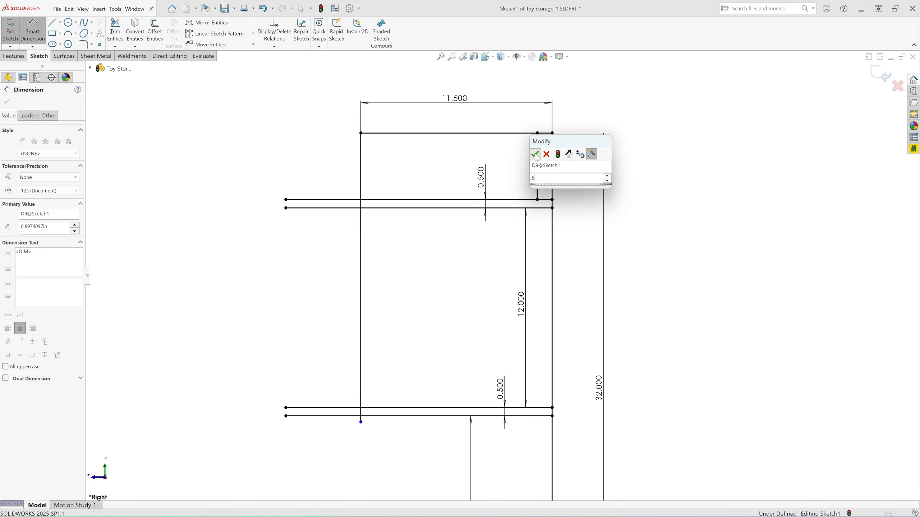
pyautogui.click(535, 154)
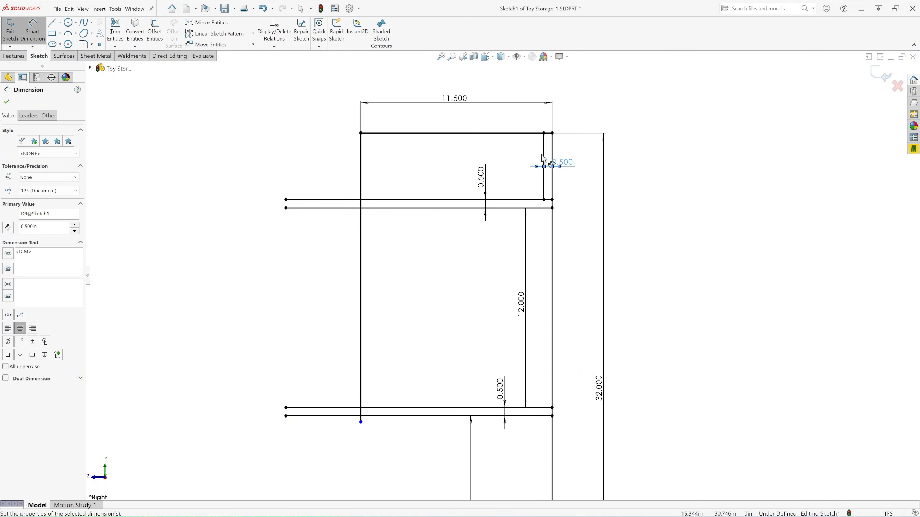
# Step: Add a driven length dimension to the short vertical line between the profile's top line and the highest shelf
pyautogui.click(544, 162)
pyautogui.click(517, 173)
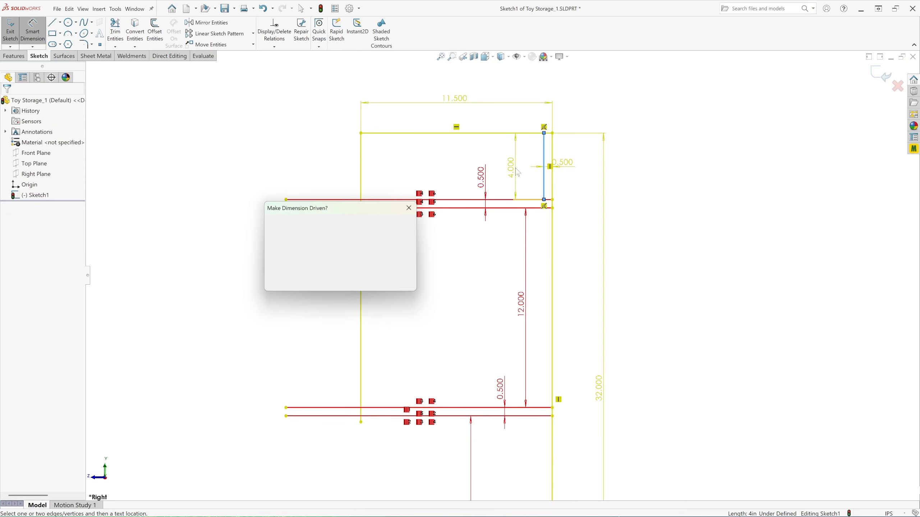
pyautogui.click(398, 250)
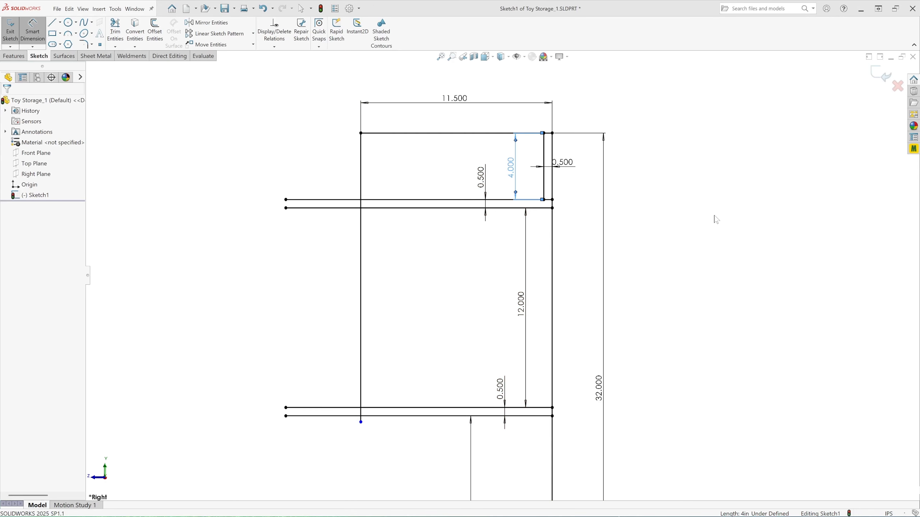
# Step: Offset the profile's front vertical line 0.75 in toward the back and move its dimension clear of the lines
pyautogui.scroll(-6, 446, 303)
pyautogui.scroll(3, 488, 307)
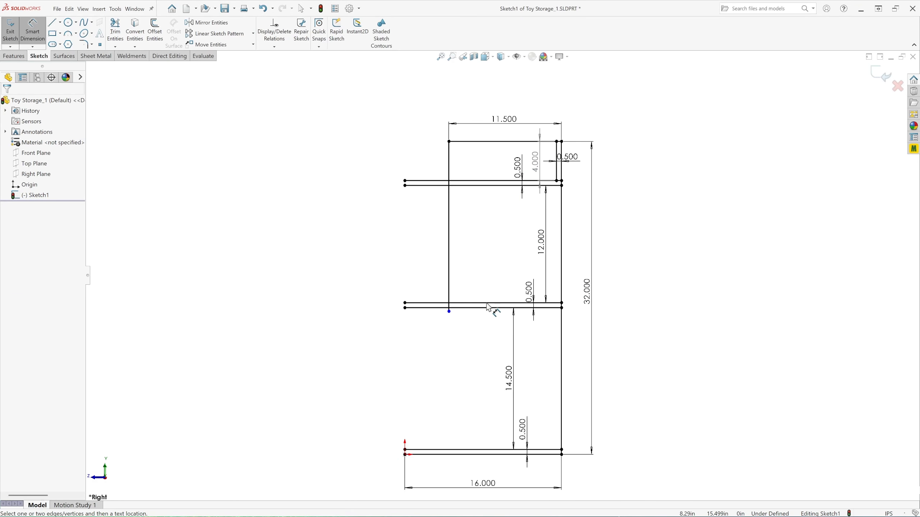
pyautogui.click(155, 35)
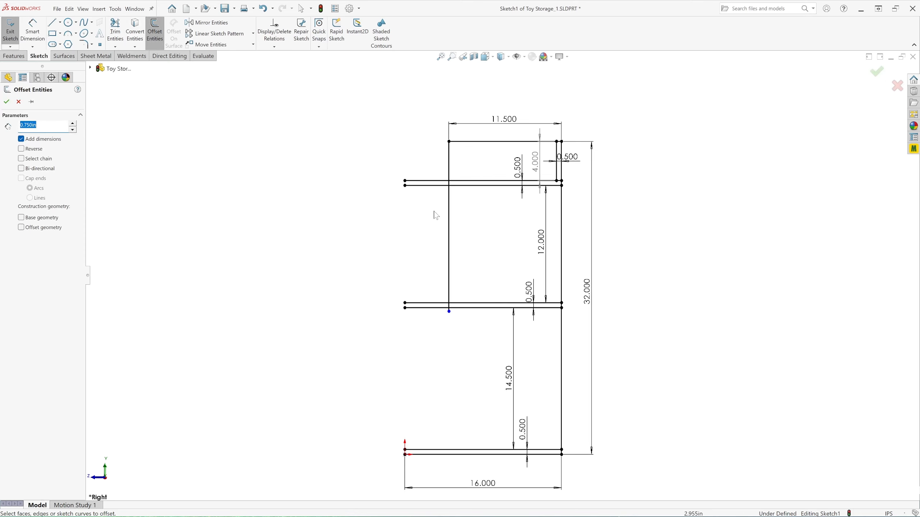
pyautogui.click(450, 234)
pyautogui.click(498, 233)
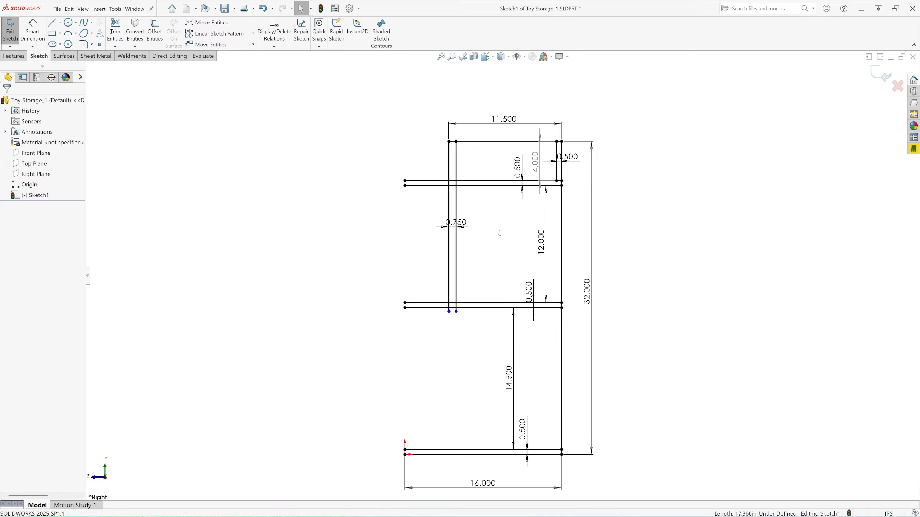
pyautogui.moveTo(464, 229); pyautogui.dragTo(485, 226)
pyautogui.click(390, 241)
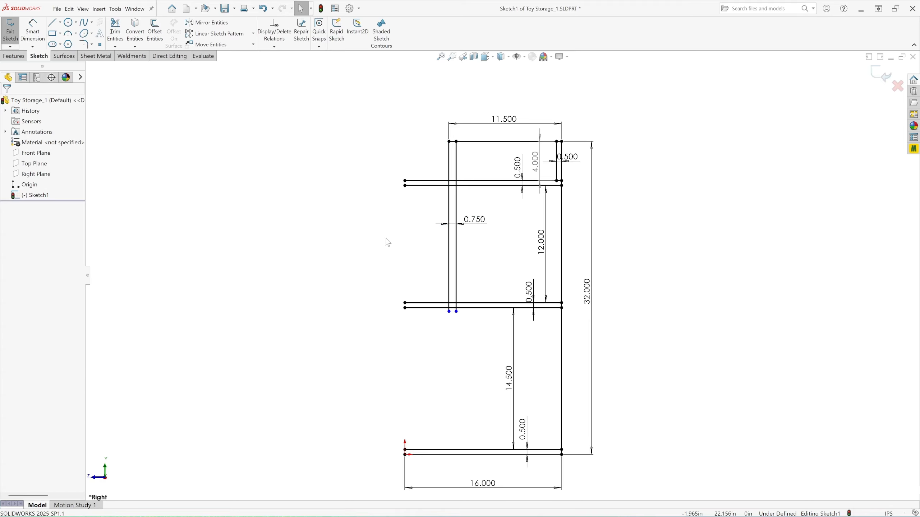
# Step: Trim the upper and middle shelf lines where they extend past the profile's front vertical line
pyautogui.click(114, 36)
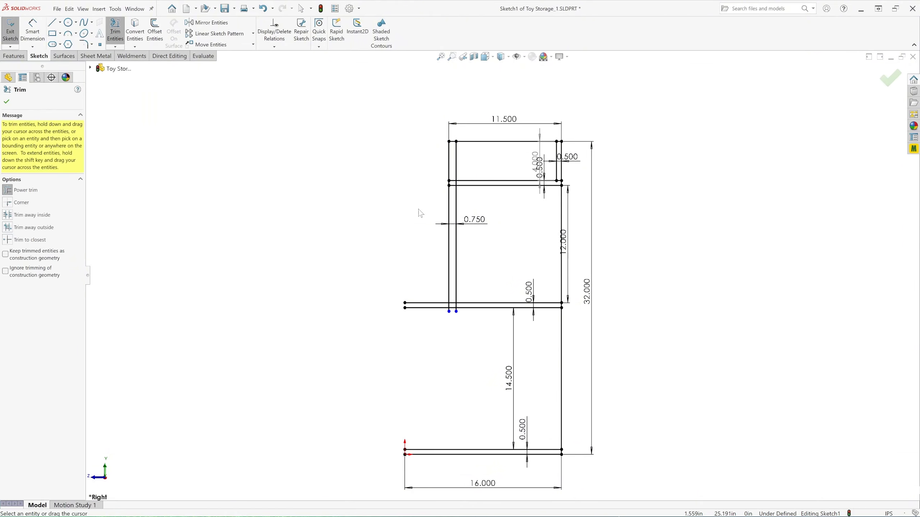
pyautogui.scroll(-3, 462, 290)
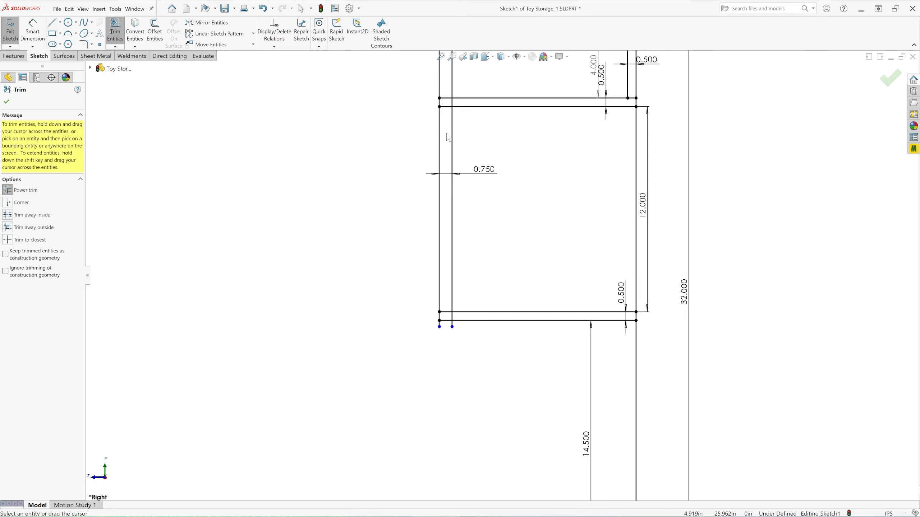
pyautogui.scroll(3, 448, 137)
pyautogui.scroll(-3, 470, 188)
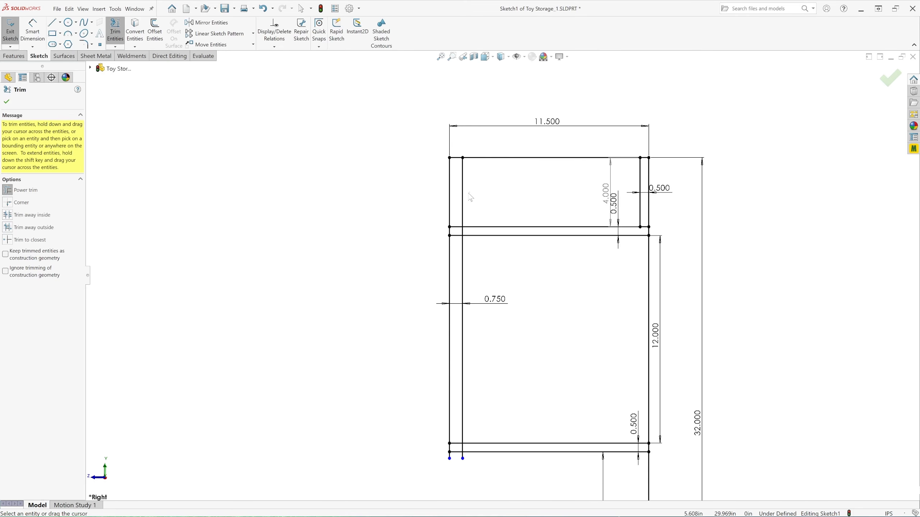
# Step: Trim the inner offset line above, between and below the shelves, and the shelf-line segments between it and the front line
pyautogui.moveTo(460, 197); pyautogui.dragTo(459, 200)
pyautogui.moveTo(458, 245); pyautogui.dragTo(463, 296)
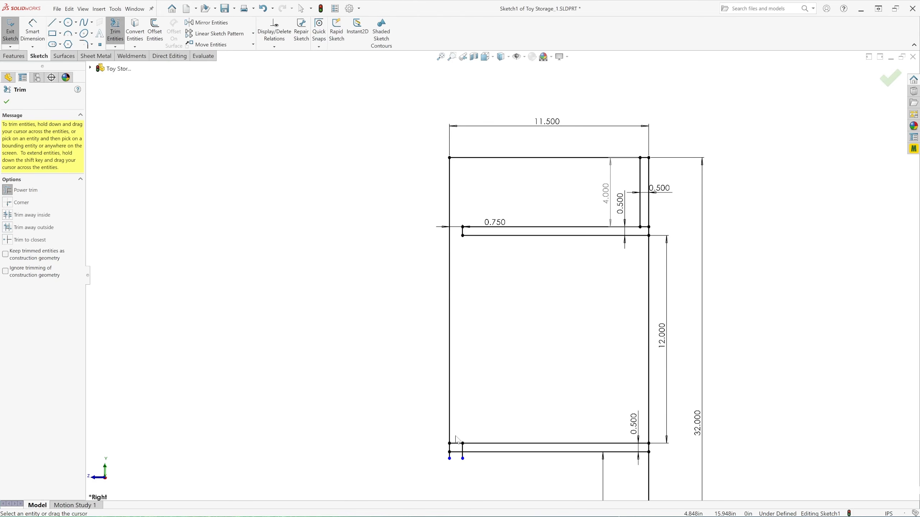
pyautogui.scroll(-4, 445, 468)
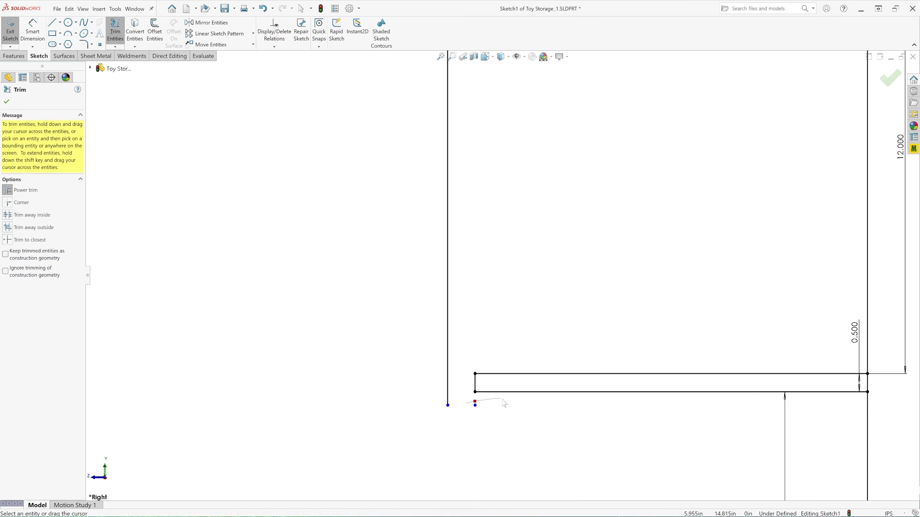
pyautogui.moveTo(502, 399); pyautogui.dragTo(503, 399)
pyautogui.scroll(9, 402, 393)
pyautogui.scroll(-3, 609, 267)
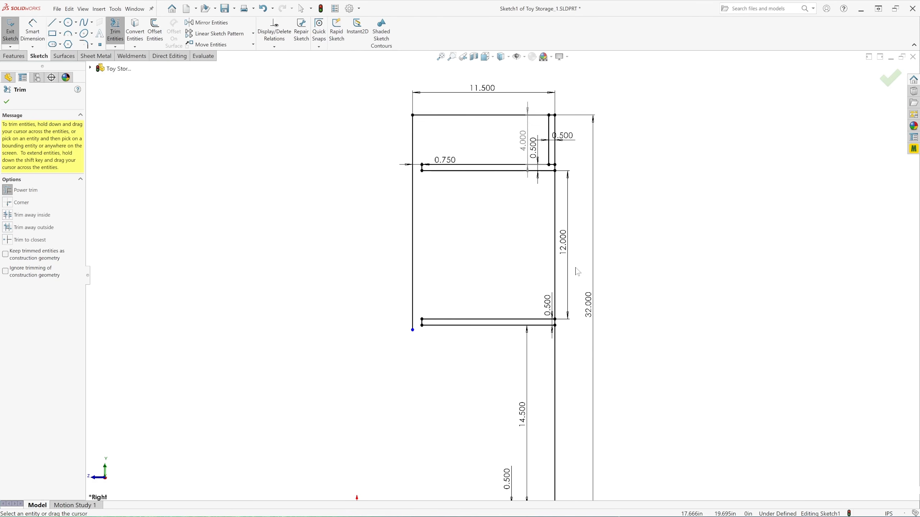
# Step: Move the 12 in shelf-spacing dimension inside the profile and shift the middle shelf's thickness dimension slightly
pyautogui.press('Escape')
pyautogui.moveTo(565, 246); pyautogui.dragTo(531, 244)
pyautogui.moveTo(548, 305); pyautogui.dragTo(544, 304)
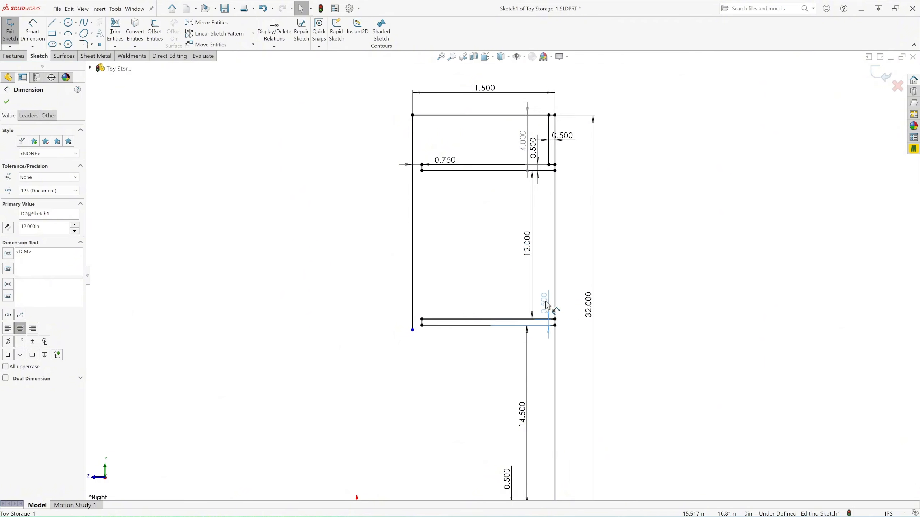
pyautogui.scroll(3, 498, 265)
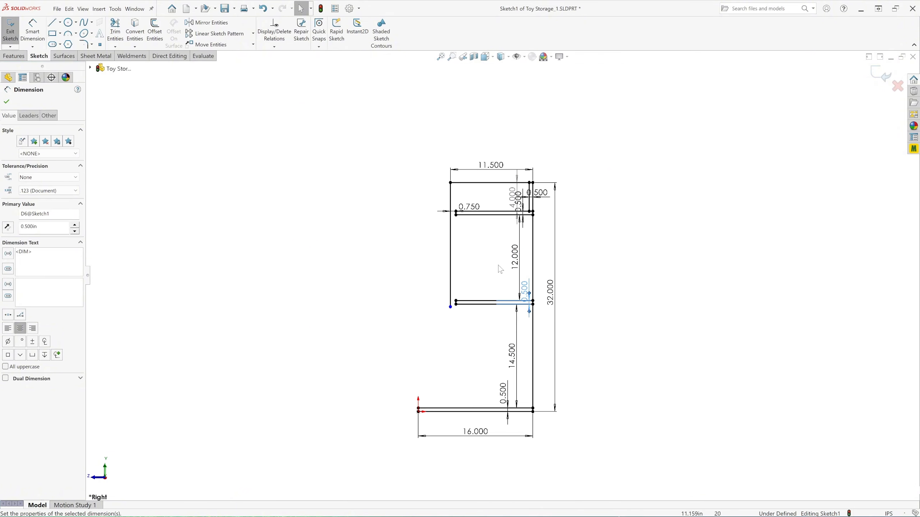
pyautogui.click(542, 192)
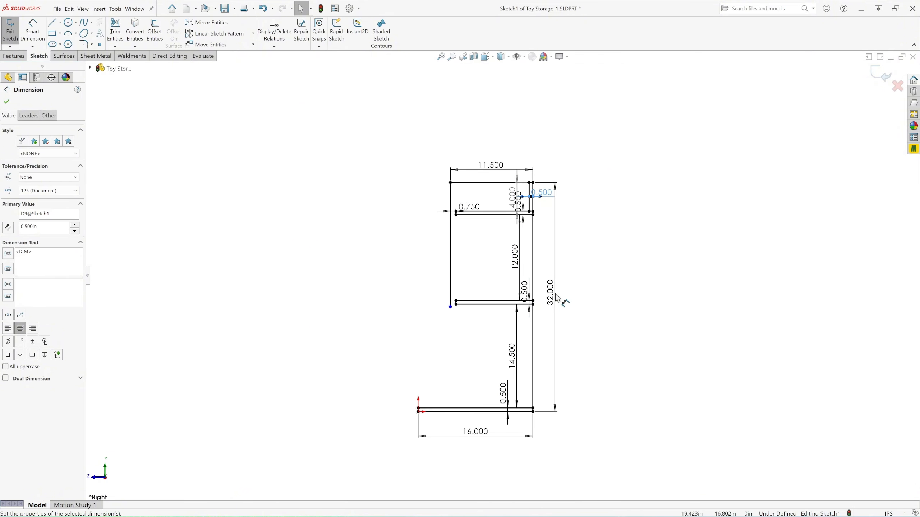
pyautogui.click(592, 319)
# Step: Draw a short vertical line between the bottom board's two lines, about 13.75 in from the profile's back line
pyautogui.scroll(-2, 517, 410)
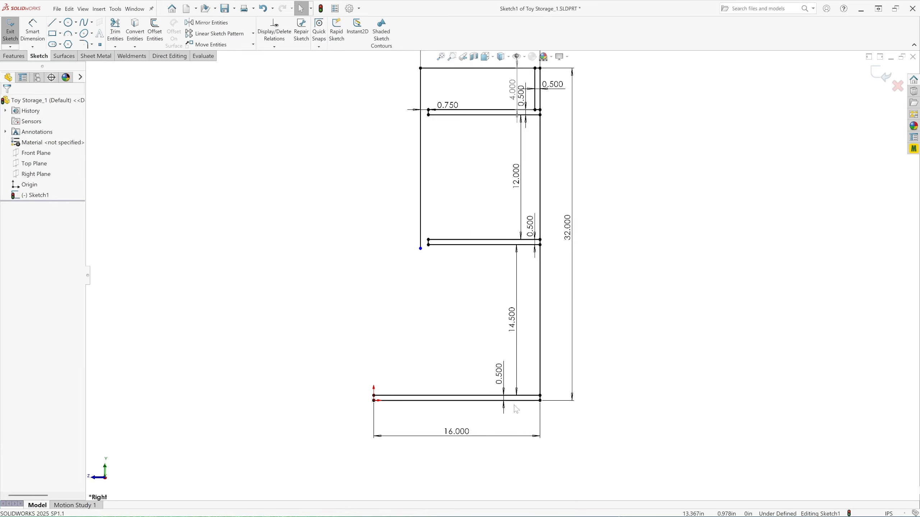
pyautogui.scroll(-2, 408, 418)
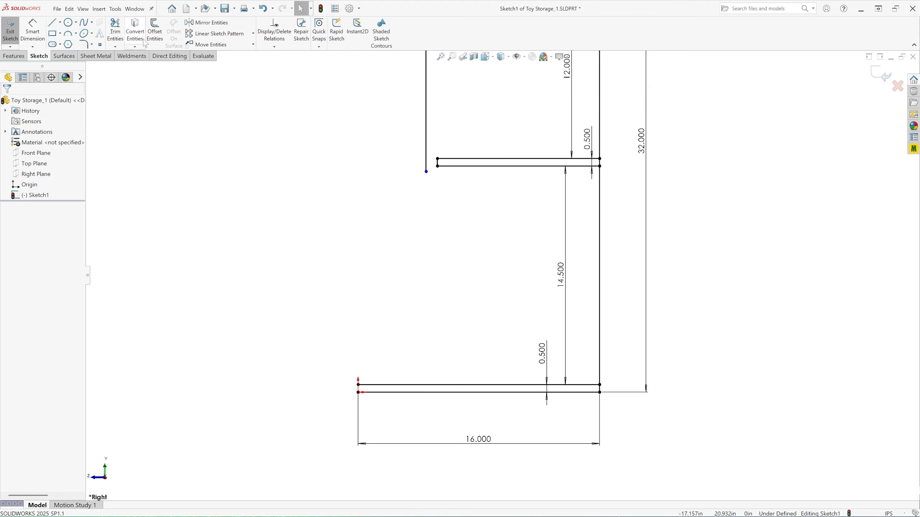
pyautogui.click(51, 25)
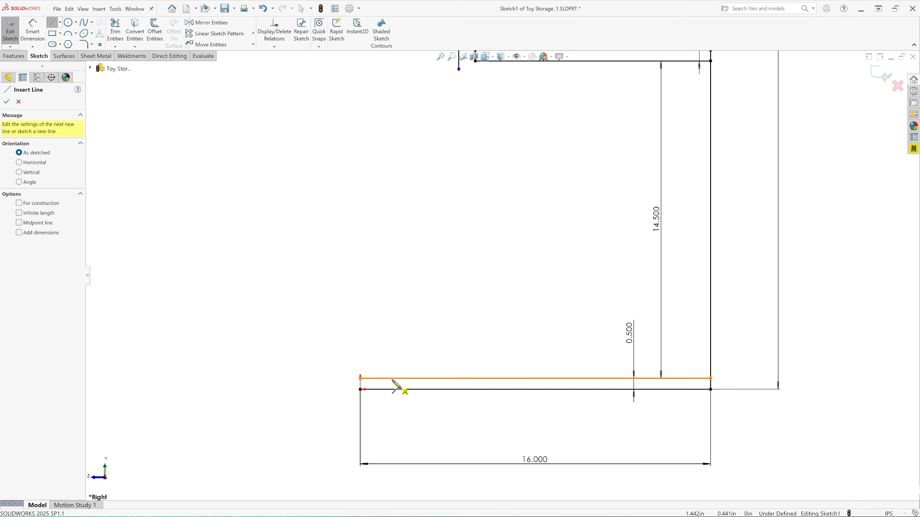
pyautogui.scroll(-2, 398, 388)
pyautogui.click(409, 378)
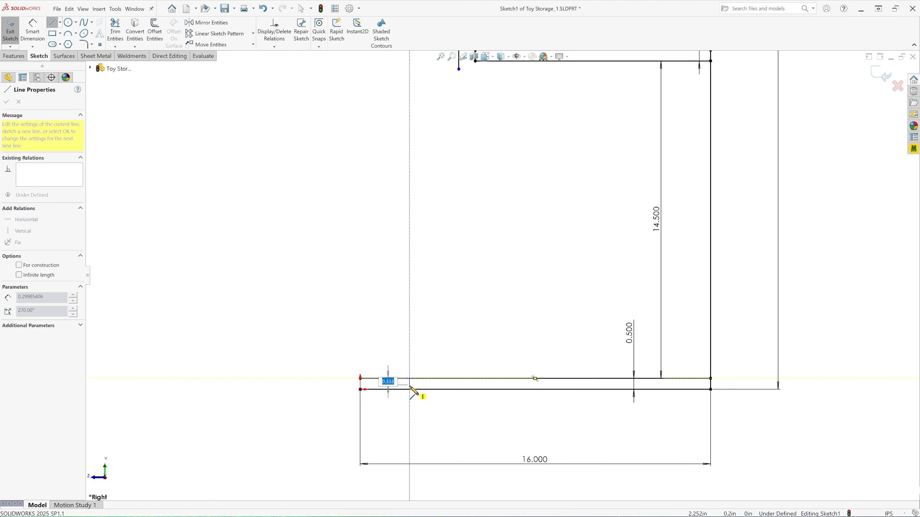
pyautogui.click(410, 389)
pyautogui.press('Escape')
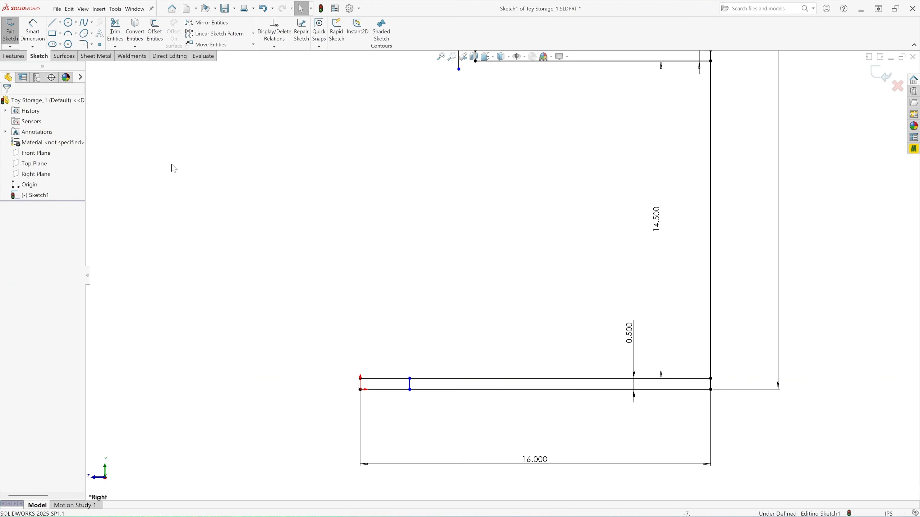
# Step: Dimension the short vertical line in the bottom board 14 in from the profile's back line
pyautogui.click(32, 35)
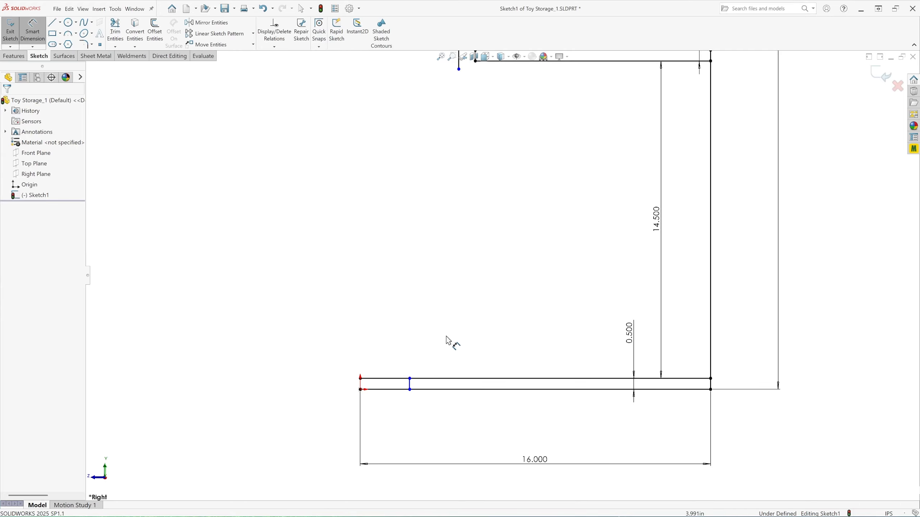
pyautogui.click(410, 384)
pyautogui.click(711, 389)
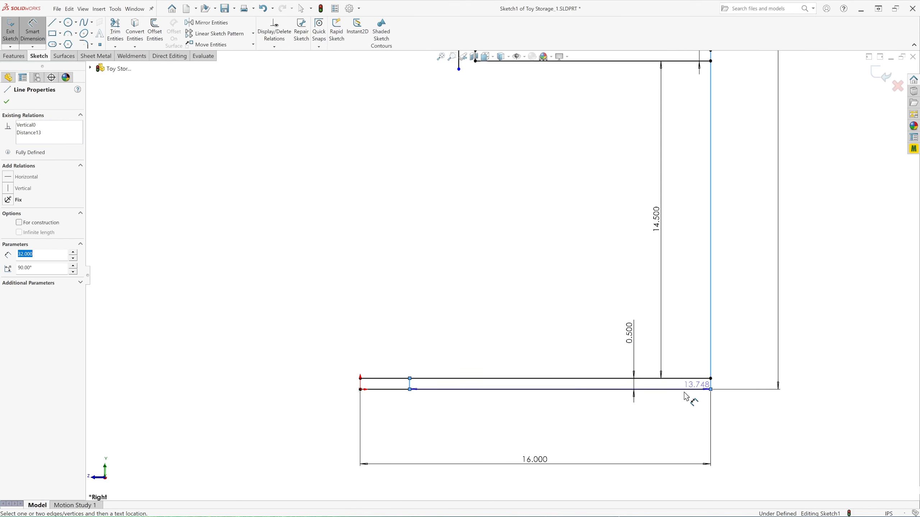
pyautogui.click(568, 427)
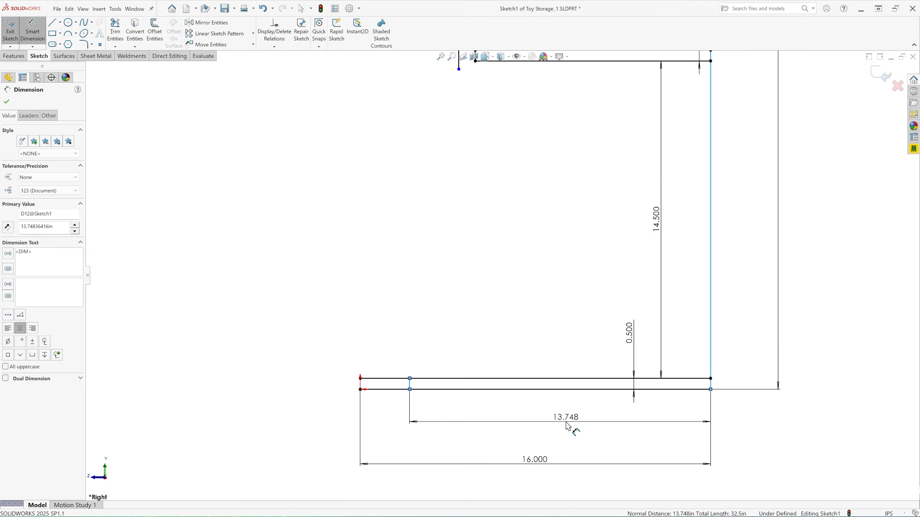
pyautogui.write('14')
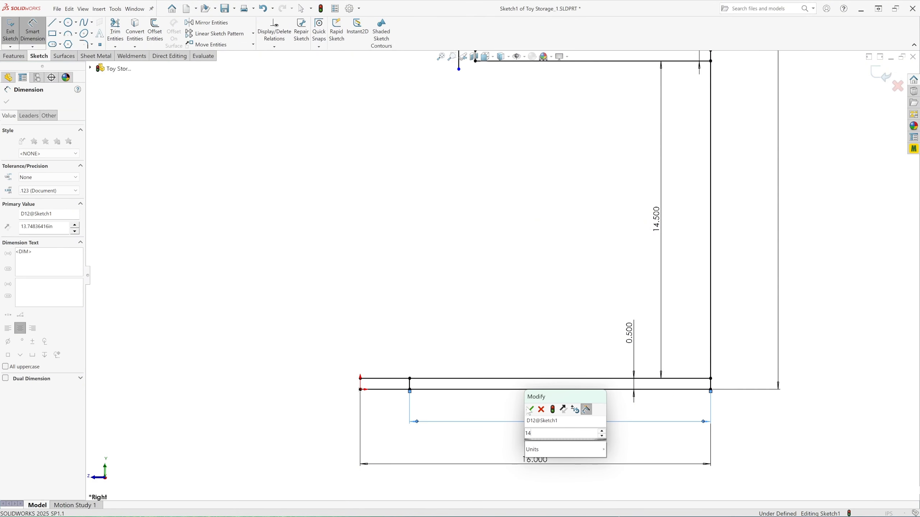
pyautogui.click(527, 408)
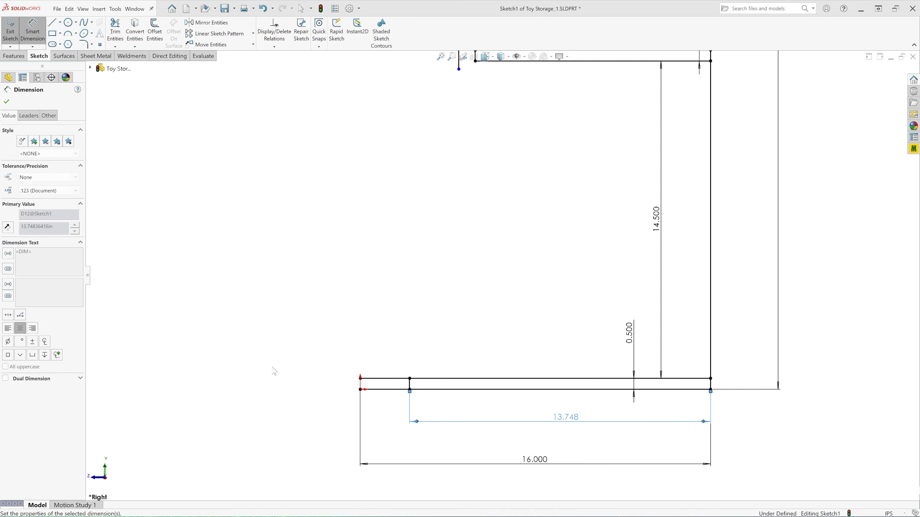
pyautogui.click(7, 103)
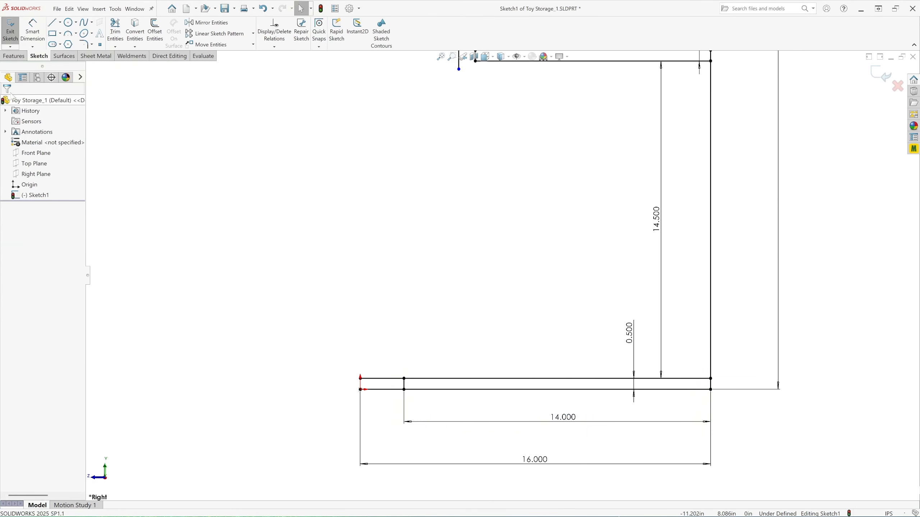
# Step: Trim the bottom board's upper line ahead of the short vertical line, and trim its lower line there into construction geometry
pyautogui.click(115, 32)
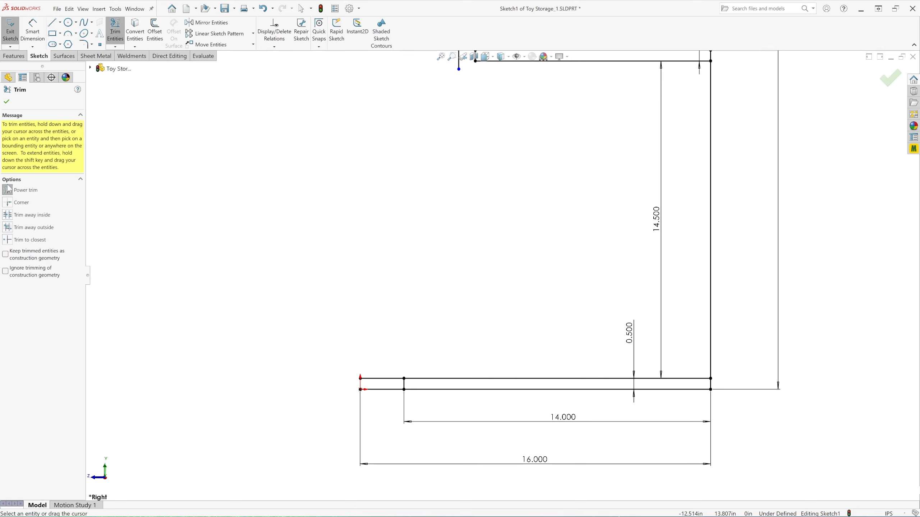
pyautogui.moveTo(388, 367); pyautogui.dragTo(387, 398)
pyautogui.click(6, 255)
pyautogui.click(7, 102)
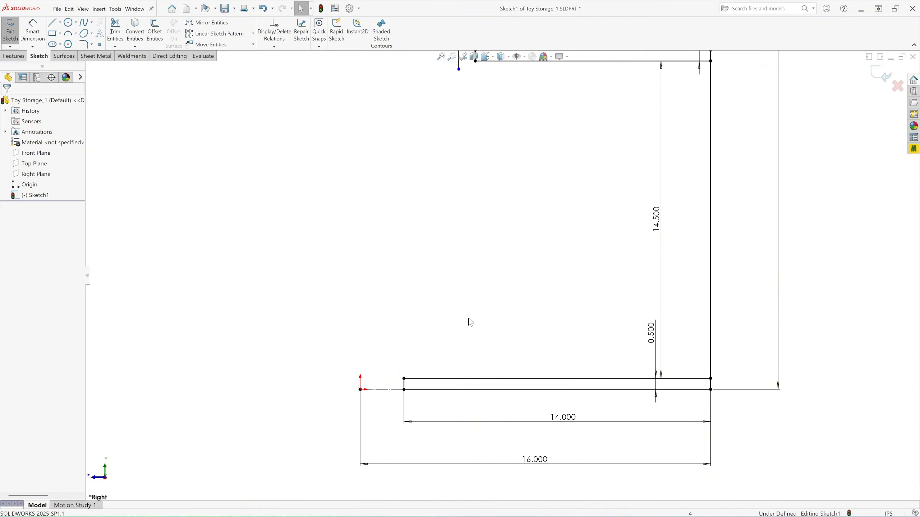
# Step: Begin a line at the upper front corner of the bottom board
pyautogui.scroll(4, 467, 323)
pyautogui.scroll(-2, 532, 241)
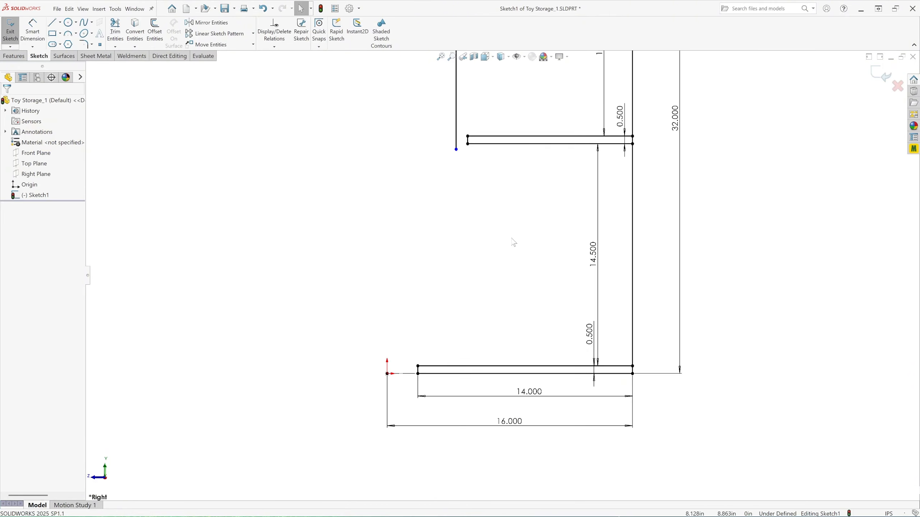
pyautogui.scroll(3, 555, 199)
pyautogui.scroll(-1, 555, 199)
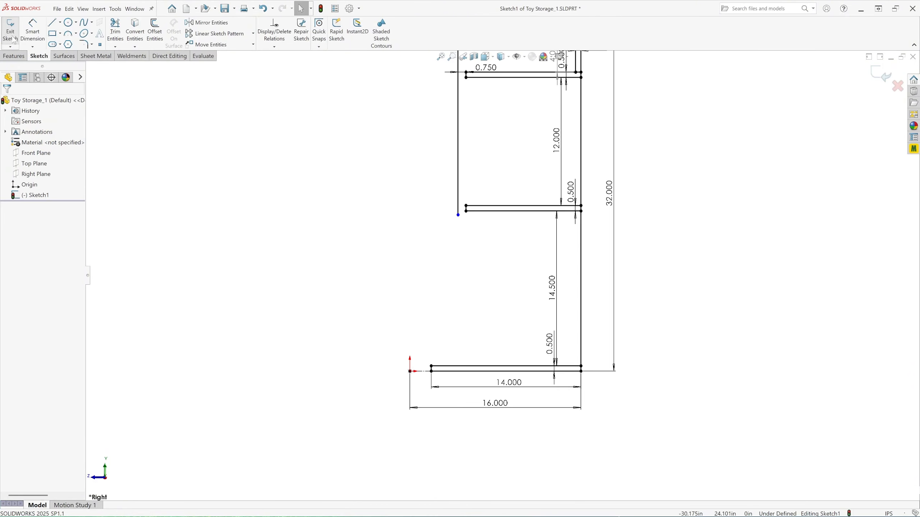
pyautogui.click(52, 25)
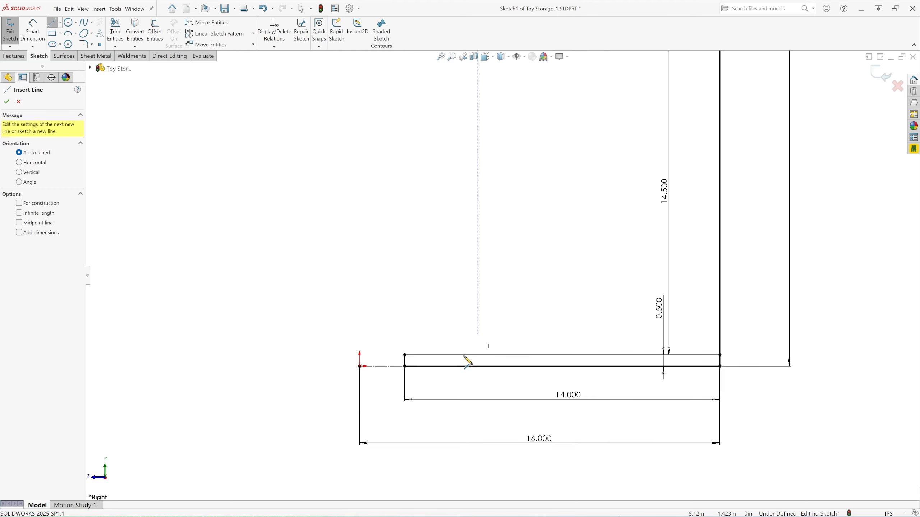
pyautogui.scroll(-5, 434, 362)
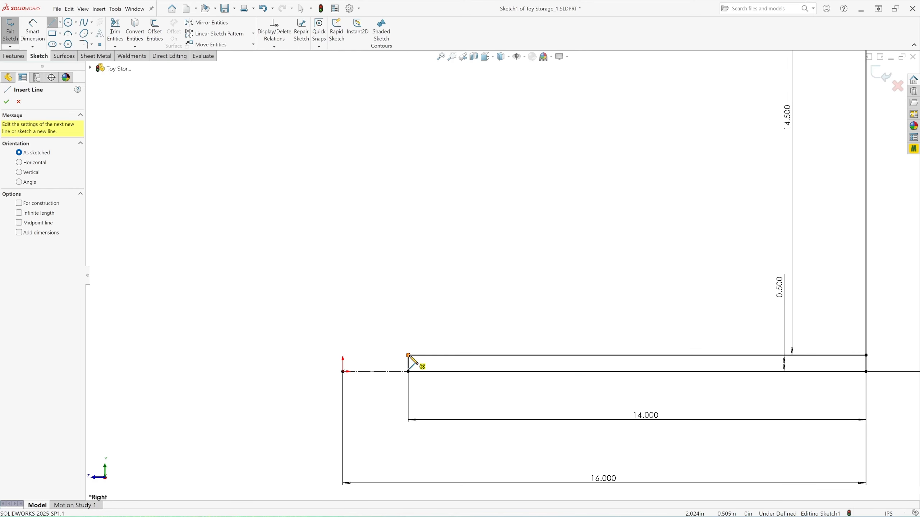
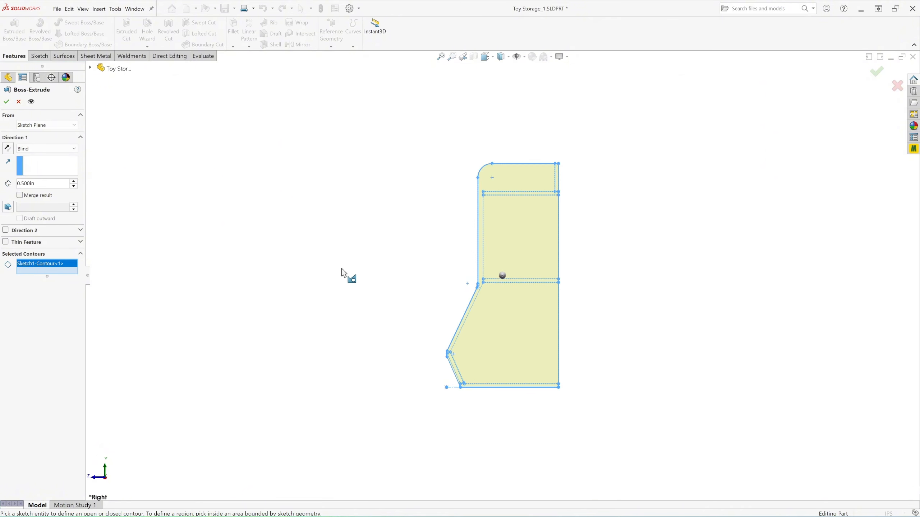
# Step: Set the 0.5 in side-panel extrusion to start from the upper back board's end face on the unit's open side
pyautogui.moveTo(343, 269); pyautogui.dragTo(390, 318, button='middle')
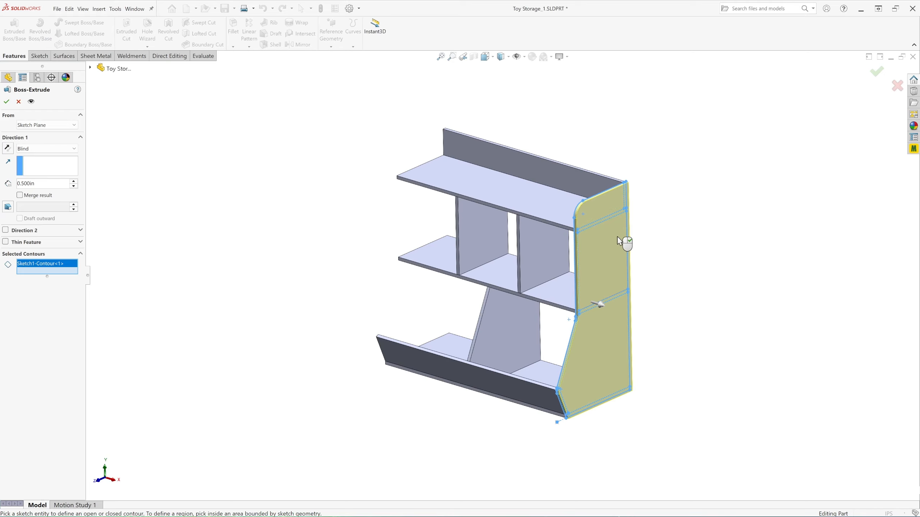
pyautogui.scroll(2, 406, 201)
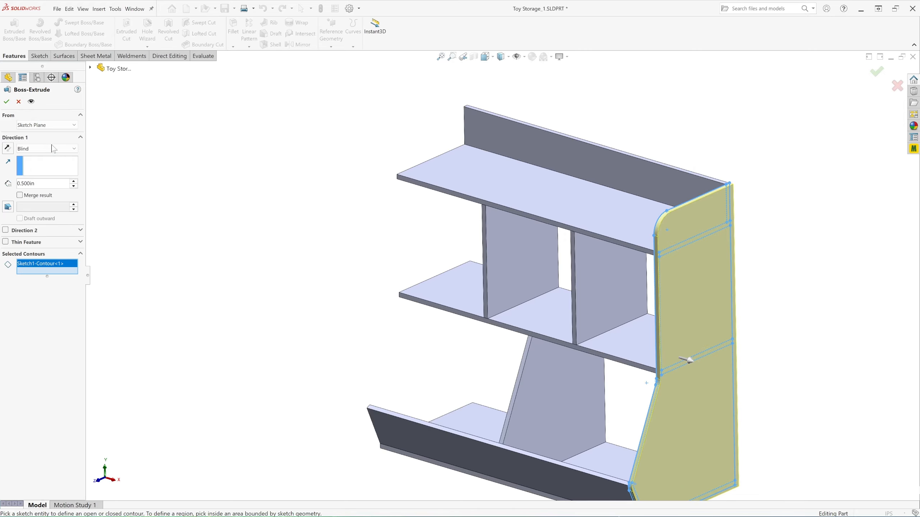
pyautogui.click(65, 125)
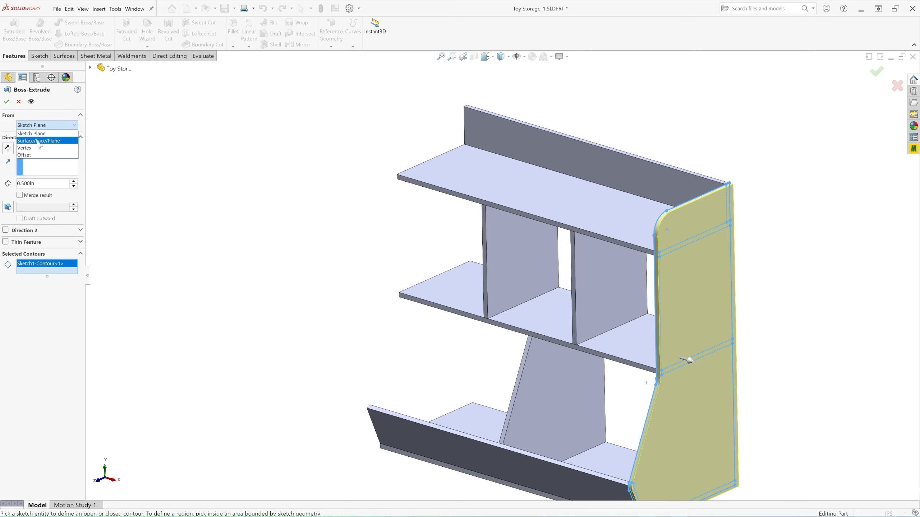
pyautogui.click(37, 142)
pyautogui.moveTo(291, 190); pyautogui.dragTo(447, 224, button='middle')
pyautogui.scroll(-4, 545, 207)
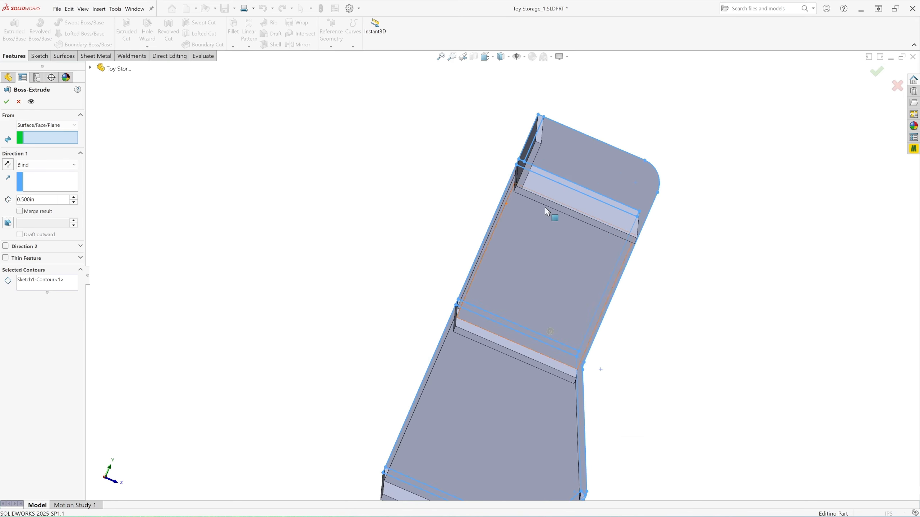
pyautogui.moveTo(509, 149); pyautogui.dragTo(534, 206, button='middle')
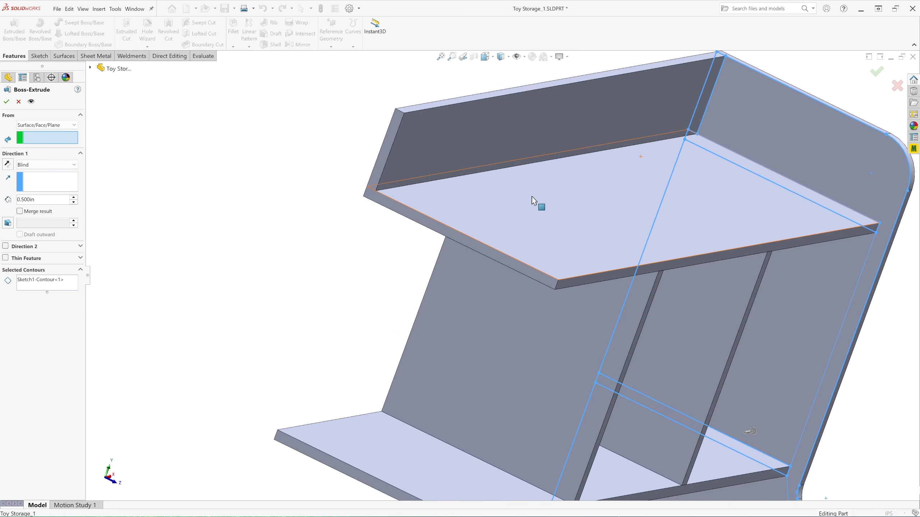
pyautogui.click(384, 154)
pyautogui.moveTo(336, 178); pyautogui.dragTo(431, 375, button='middle')
pyautogui.scroll(-3, 485, 251)
pyautogui.scroll(3, 434, 233)
pyautogui.scroll(-3, 413, 375)
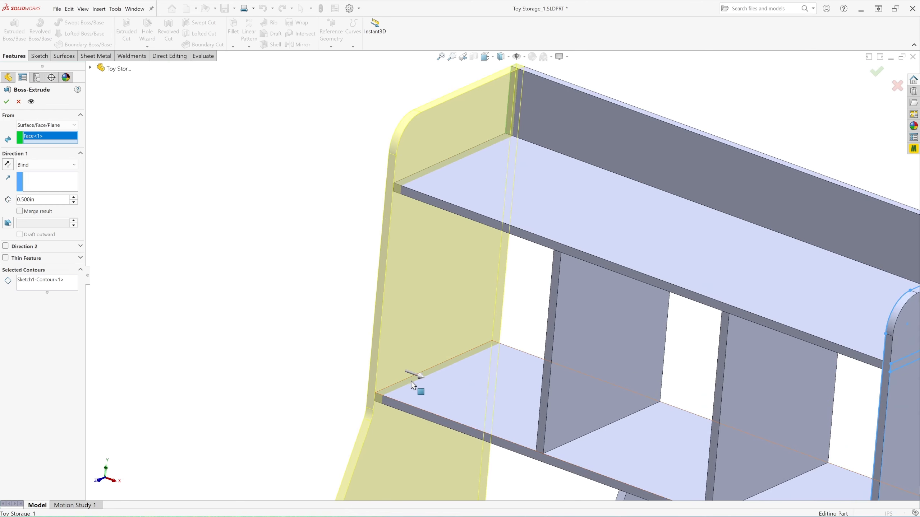
# Step: Reverse the side-panel extrusion so it grows outward from the shelf ends, and complete the 0.5 in panel as a separate body
pyautogui.scroll(3, 461, 355)
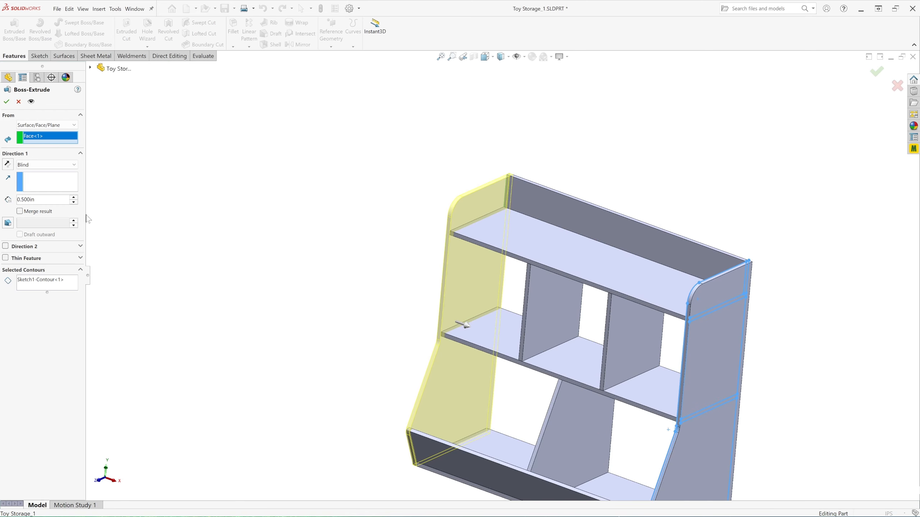
pyautogui.click(7, 165)
pyautogui.scroll(2, 523, 369)
pyautogui.scroll(-1, 504, 254)
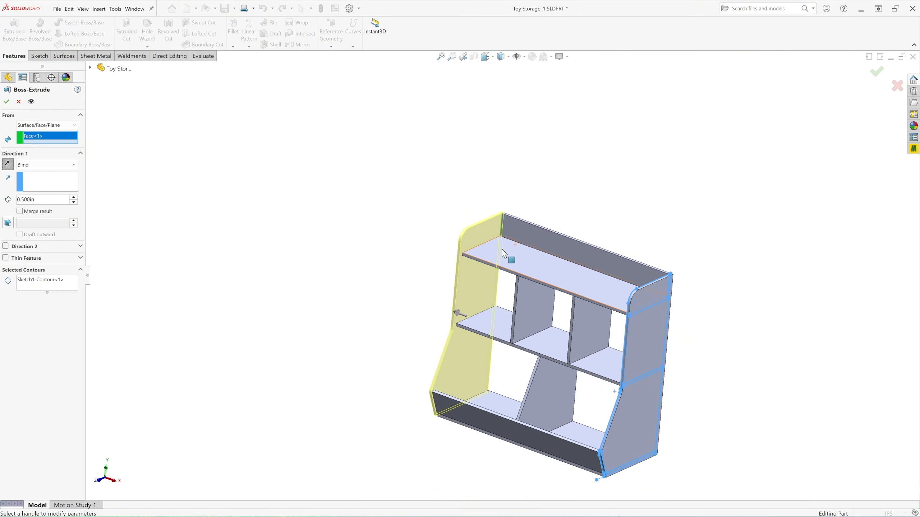
pyautogui.scroll(-5, 503, 251)
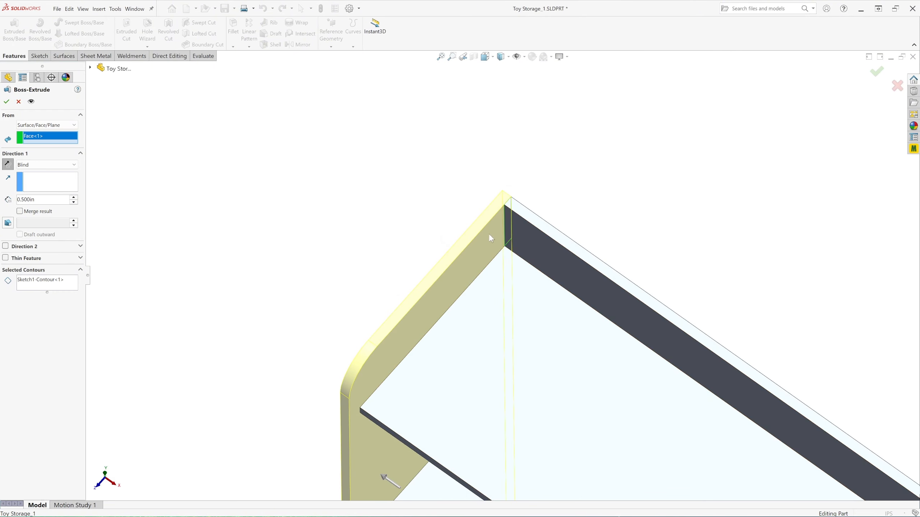
pyautogui.scroll(2, 487, 210)
pyautogui.click(485, 57)
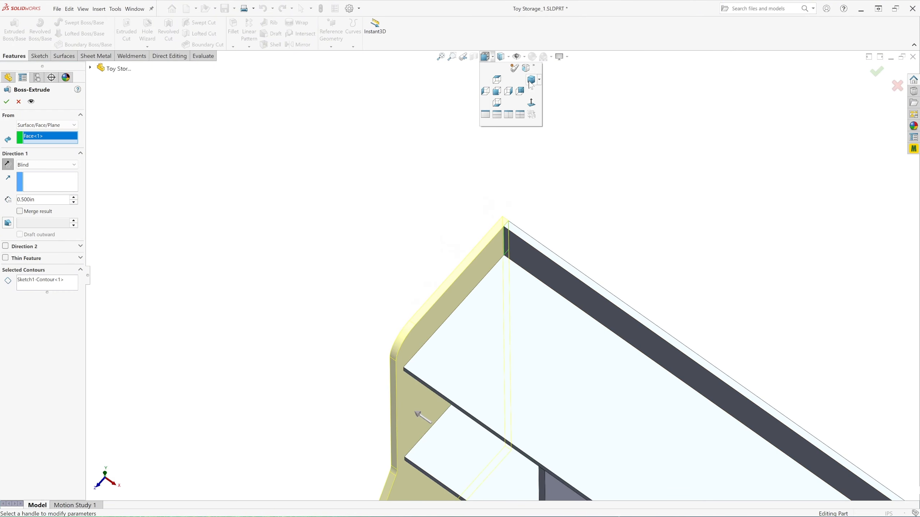
pyautogui.click(531, 83)
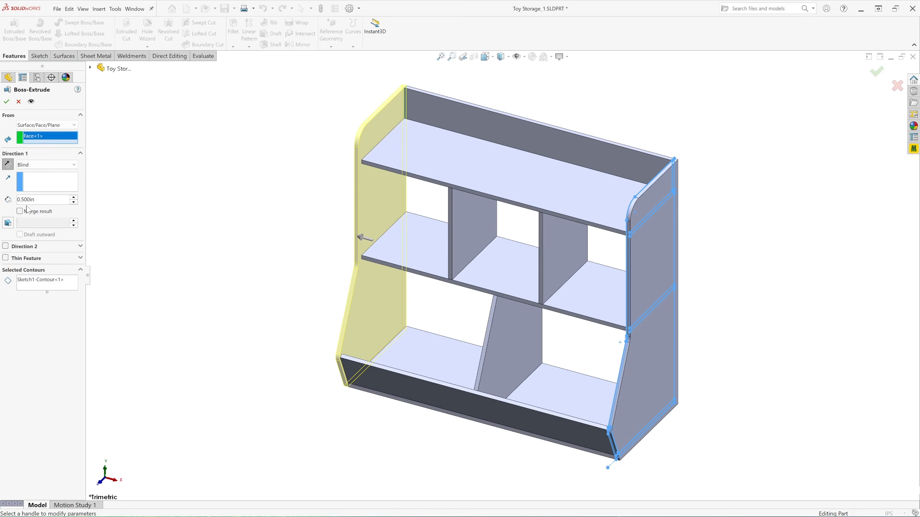
pyautogui.click(7, 102)
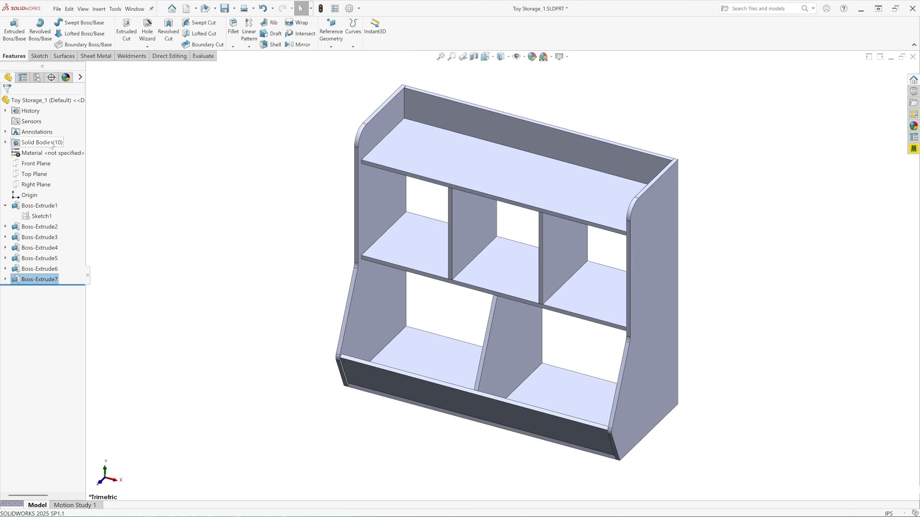
# Step: Open a new sketch on the rear edge face of the first side panel
pyautogui.scroll(2, 277, 368)
pyautogui.scroll(-2, 473, 358)
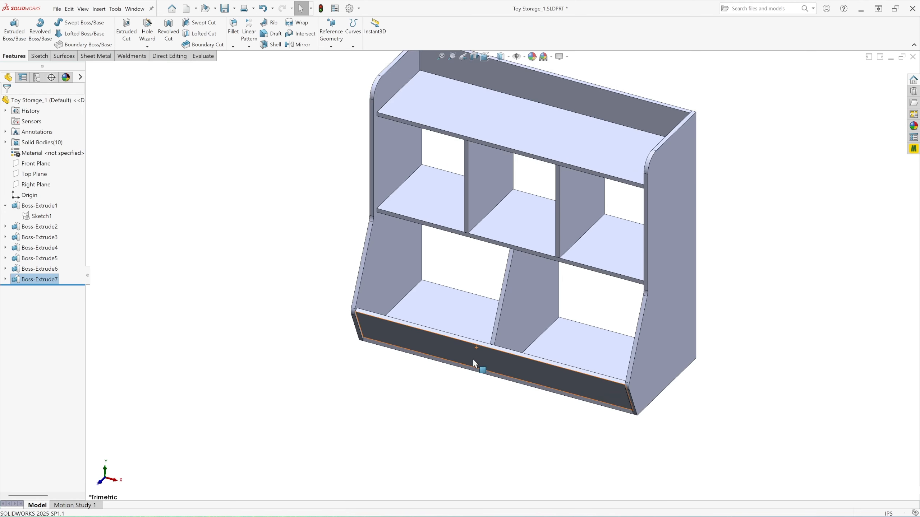
pyautogui.scroll(3, 502, 280)
pyautogui.scroll(-2, 541, 254)
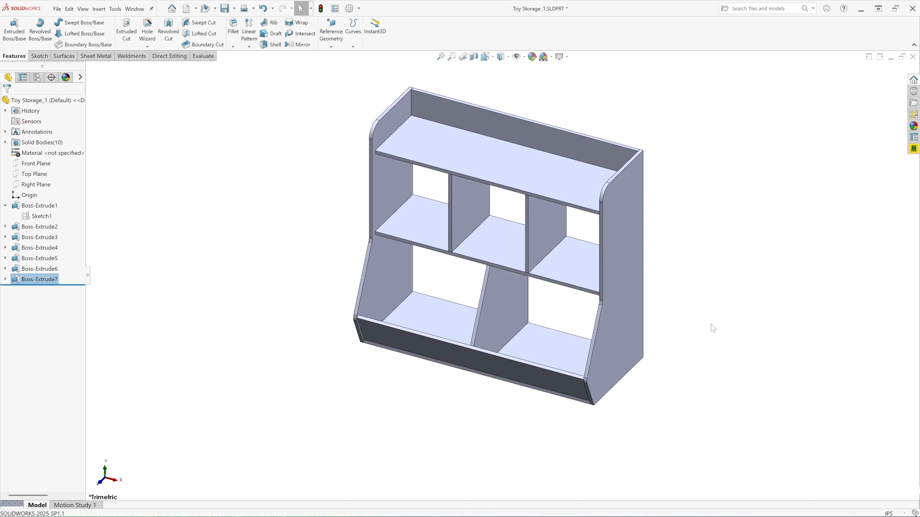
pyautogui.moveTo(736, 324); pyautogui.dragTo(579, 376, button='middle')
pyautogui.scroll(-3, 463, 395)
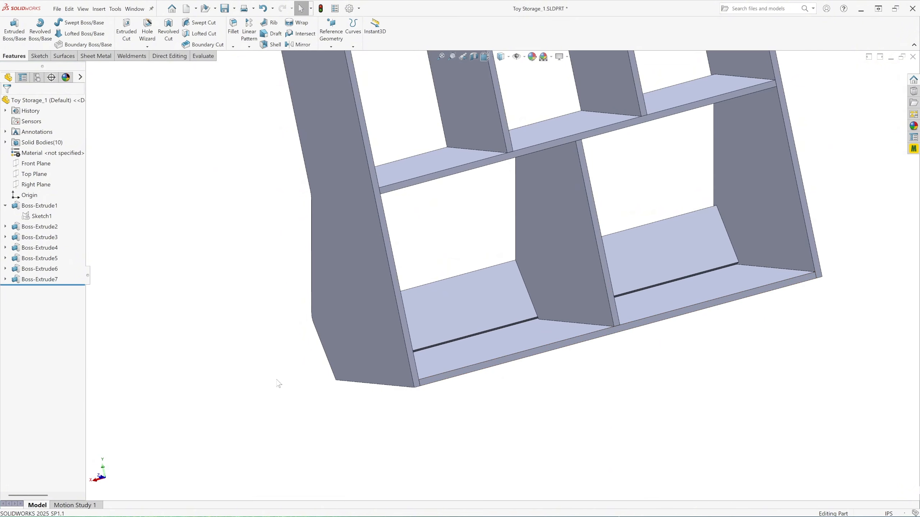
pyautogui.scroll(-3, 420, 377)
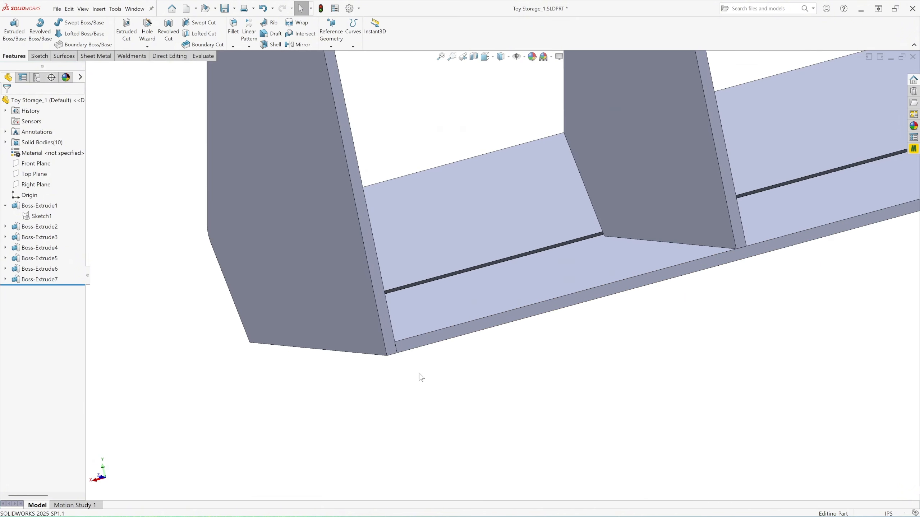
pyautogui.click(389, 338)
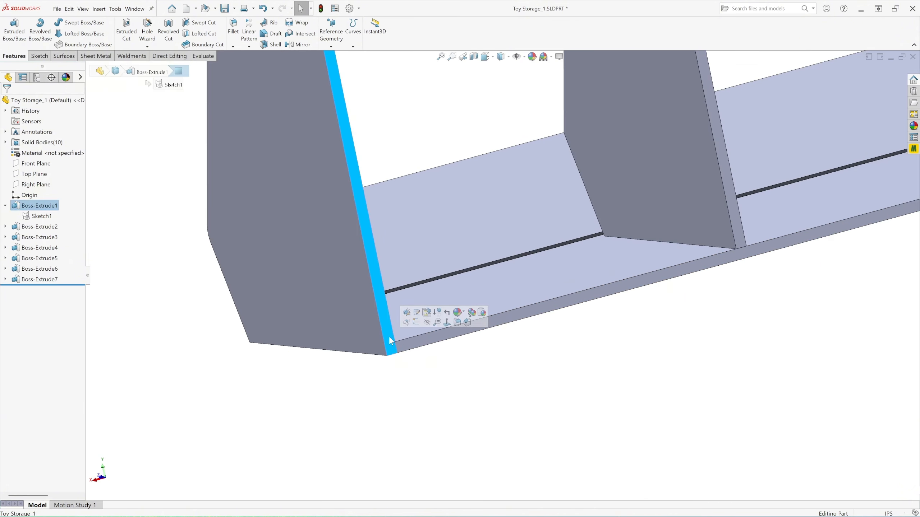
pyautogui.click(417, 320)
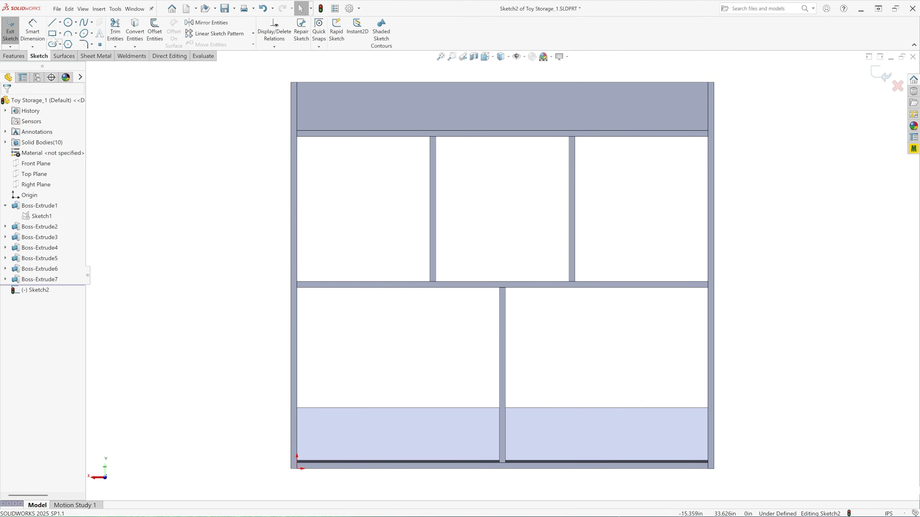
# Step: Draw a 34 by 27 in corner rectangle between the side panels, from the top shelf's underside to the bottom board's upper edge
pyautogui.click(53, 34)
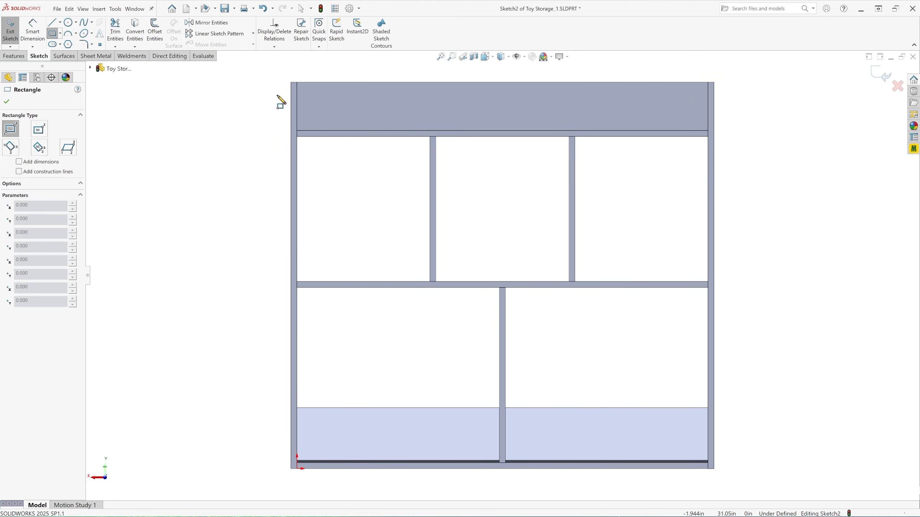
pyautogui.click(297, 137)
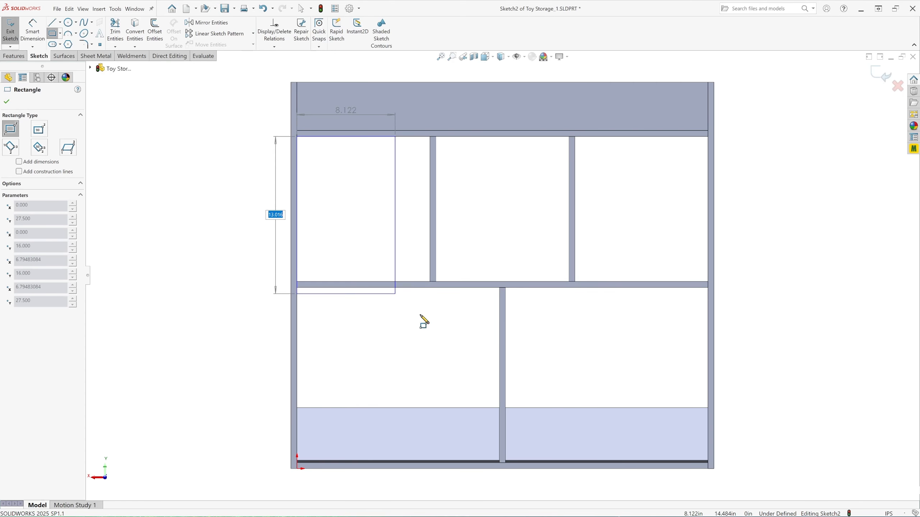
pyautogui.click(708, 464)
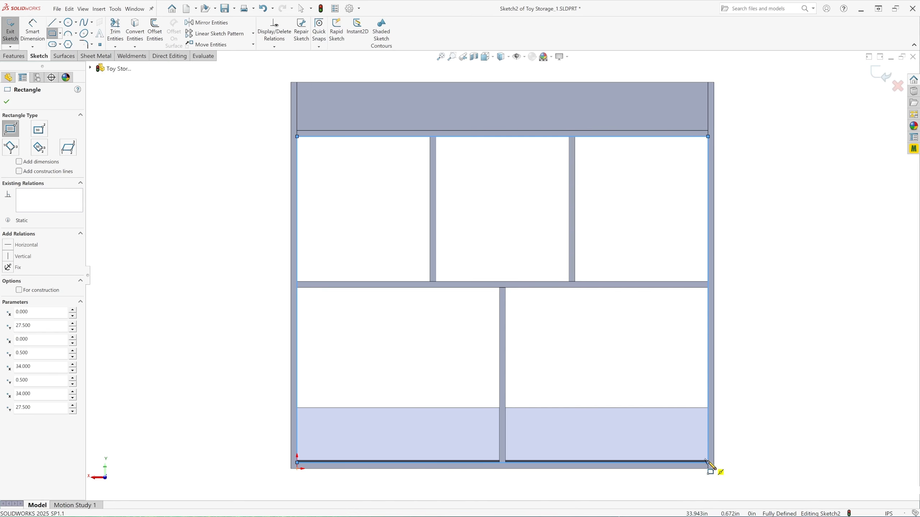
pyautogui.click(7, 102)
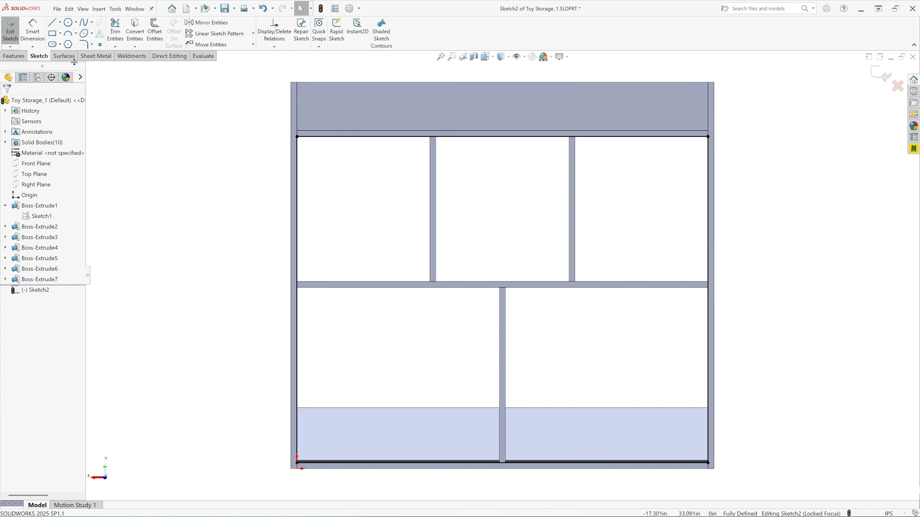
# Step: Offset the full rectangle chain outward by 0.375 in with the base geometry as construction, and place the offset dimension outside the unit
pyautogui.click(156, 39)
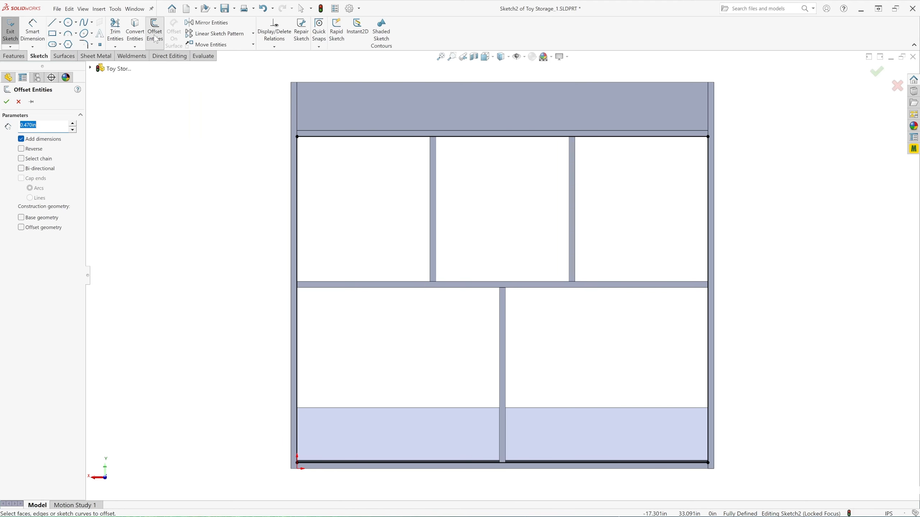
pyautogui.write('.')
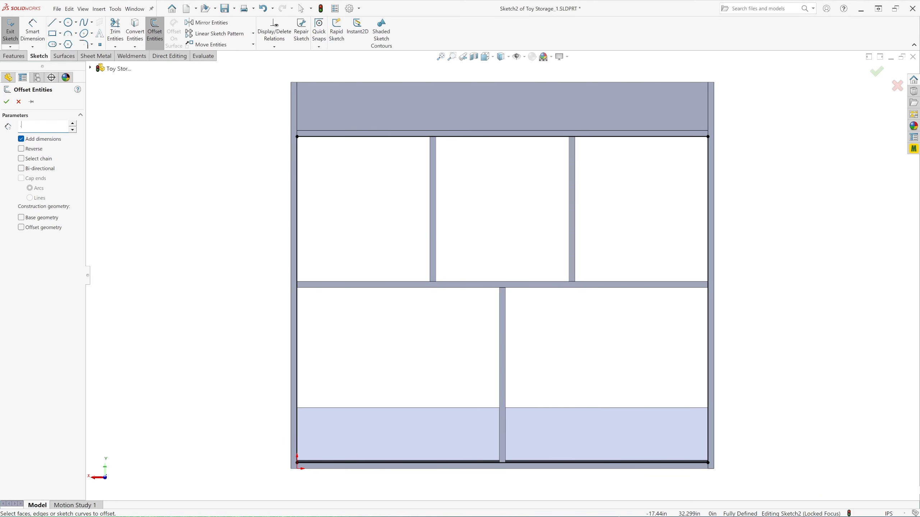
pyautogui.write('375')
pyautogui.press('Return')
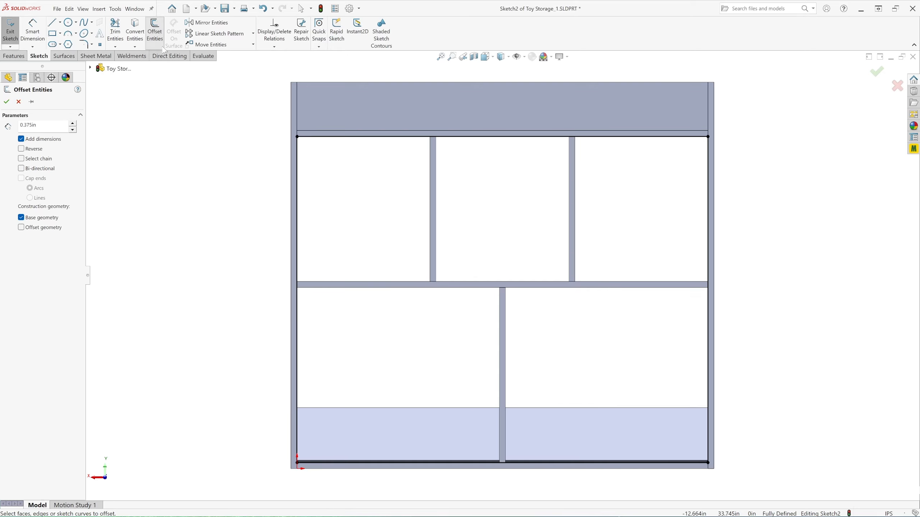
pyautogui.click(21, 159)
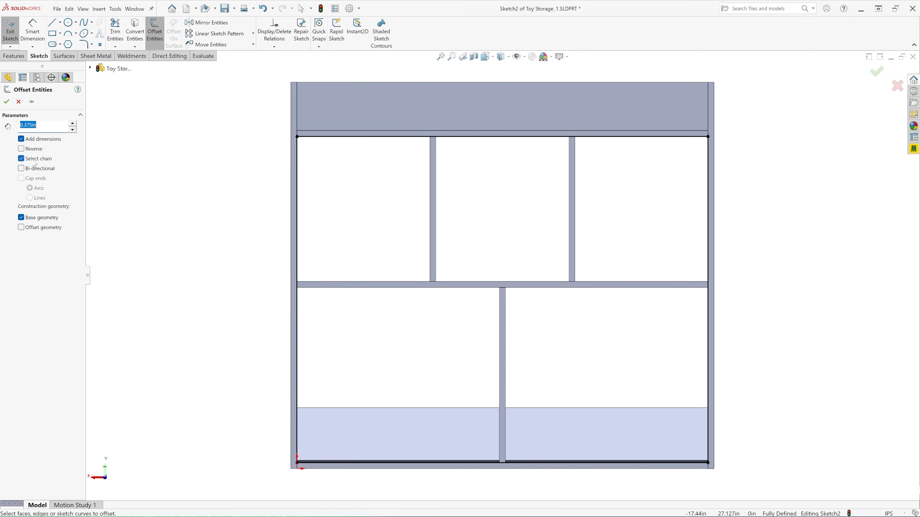
pyautogui.click(296, 155)
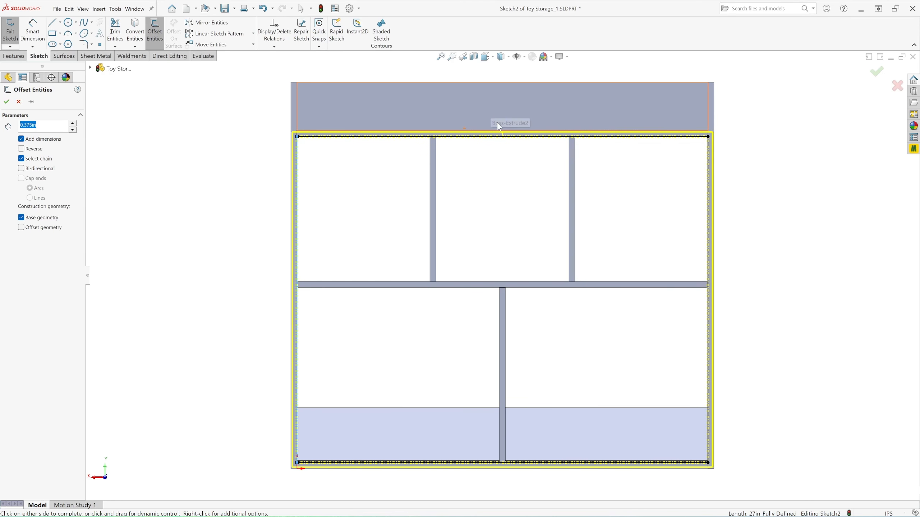
pyautogui.scroll(-3, 511, 113)
pyautogui.scroll(2, 477, 167)
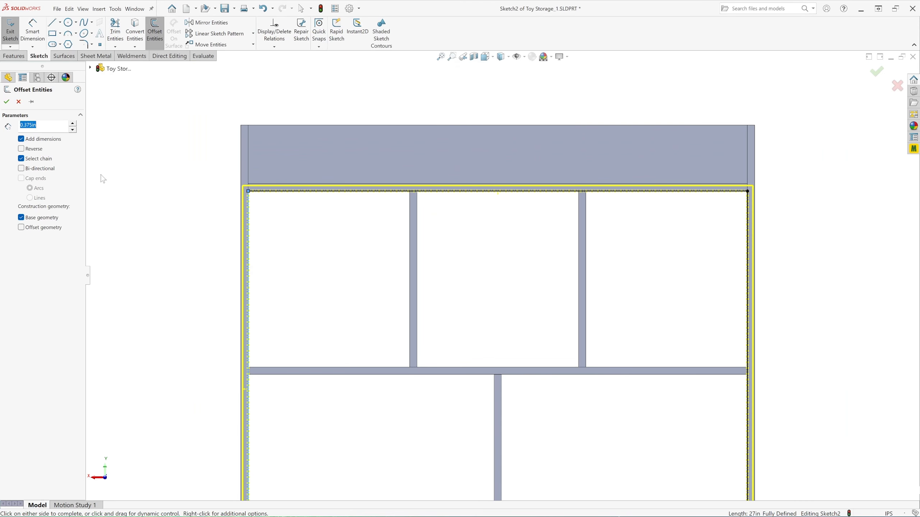
pyautogui.click(6, 102)
pyautogui.moveTo(240, 387); pyautogui.dragTo(205, 388)
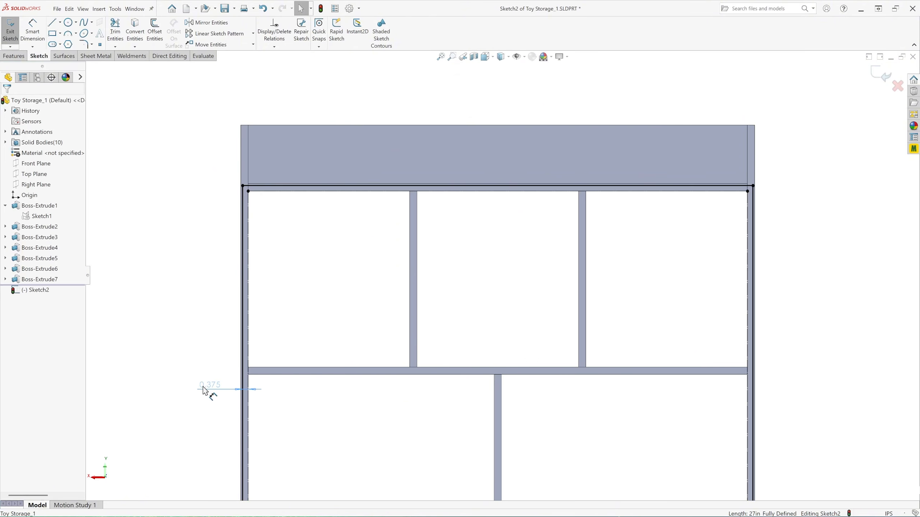
pyautogui.scroll(-3, 300, 225)
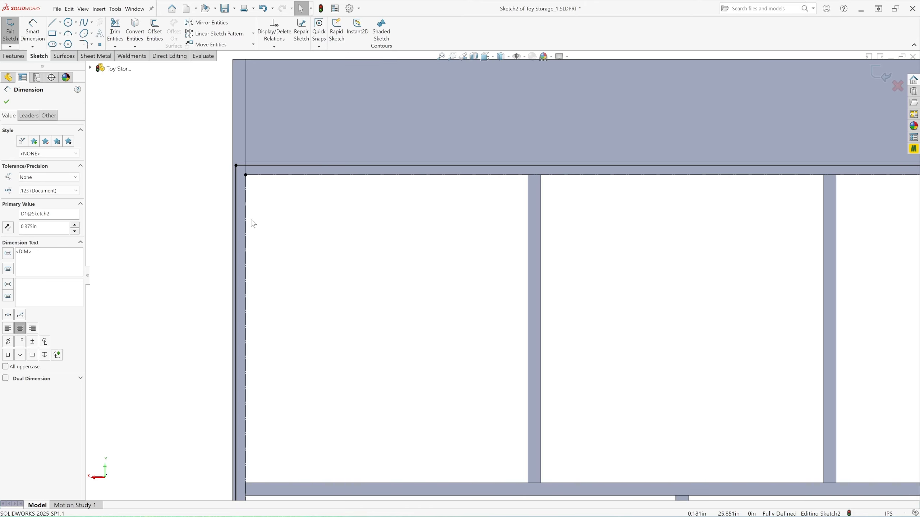
pyautogui.scroll(-3, 285, 185)
pyautogui.scroll(6, 269, 161)
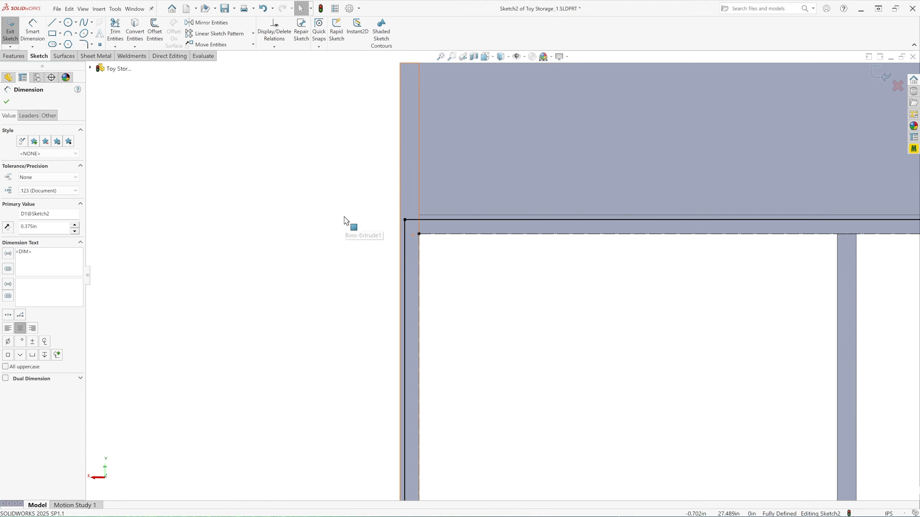
pyautogui.scroll(-1, 656, 333)
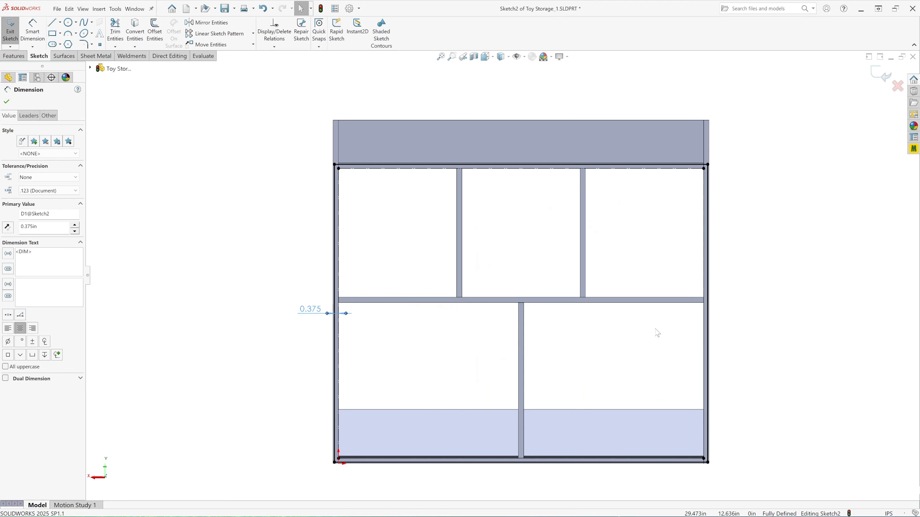
pyautogui.scroll(-1, 587, 372)
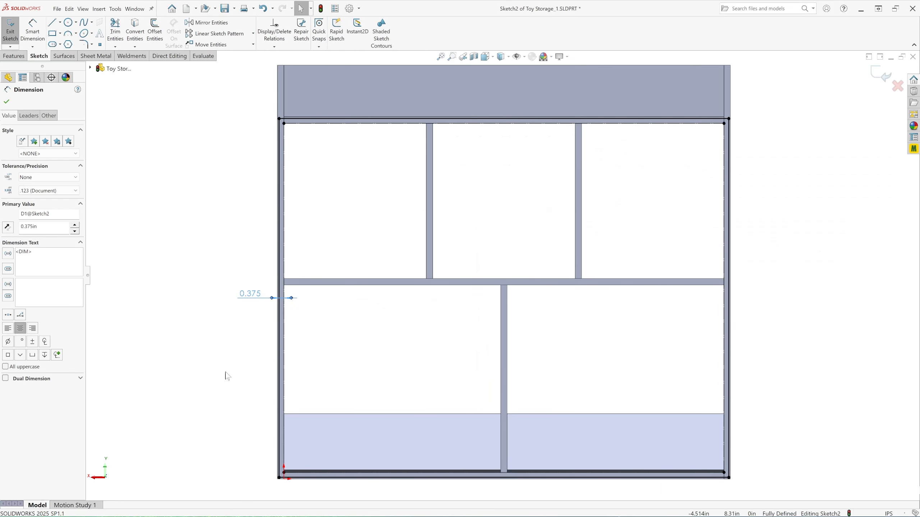
pyautogui.press('Escape')
# Step: Extrude the offset rear rectangle outward by 0.125 in with merging off, making the back panel a separate body
pyautogui.click(13, 56)
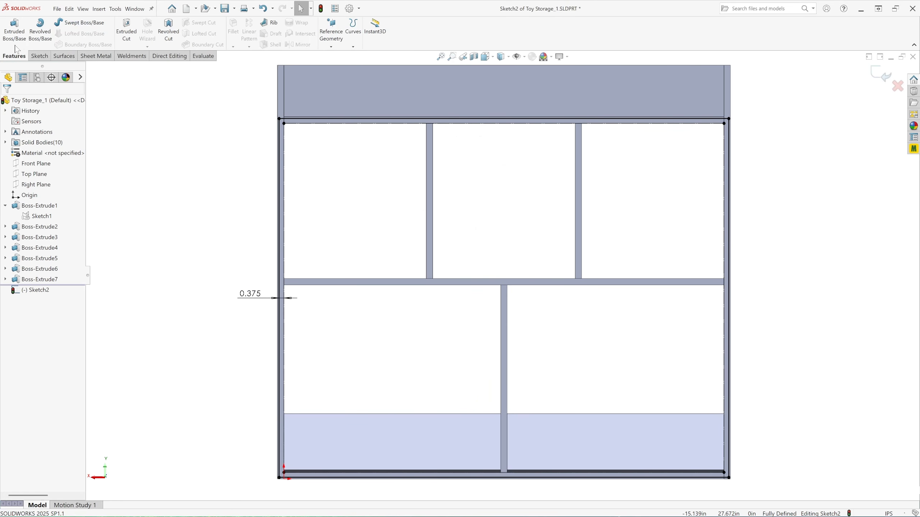
pyautogui.click(12, 33)
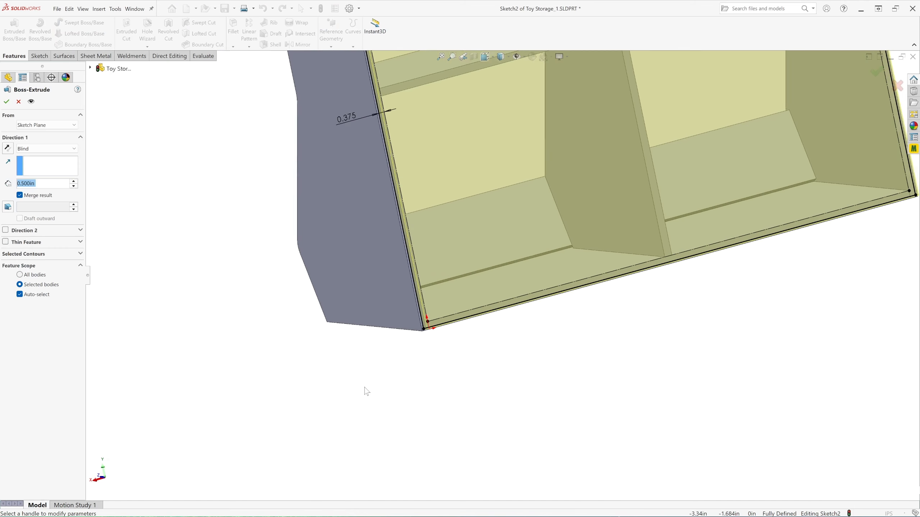
pyautogui.scroll(-1, 580, 109)
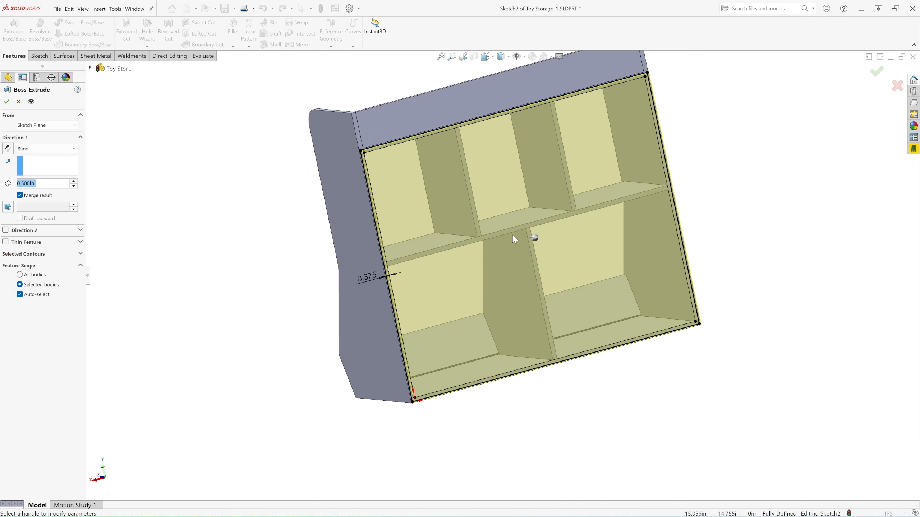
pyautogui.moveTo(544, 276); pyautogui.dragTo(582, 262, button='middle')
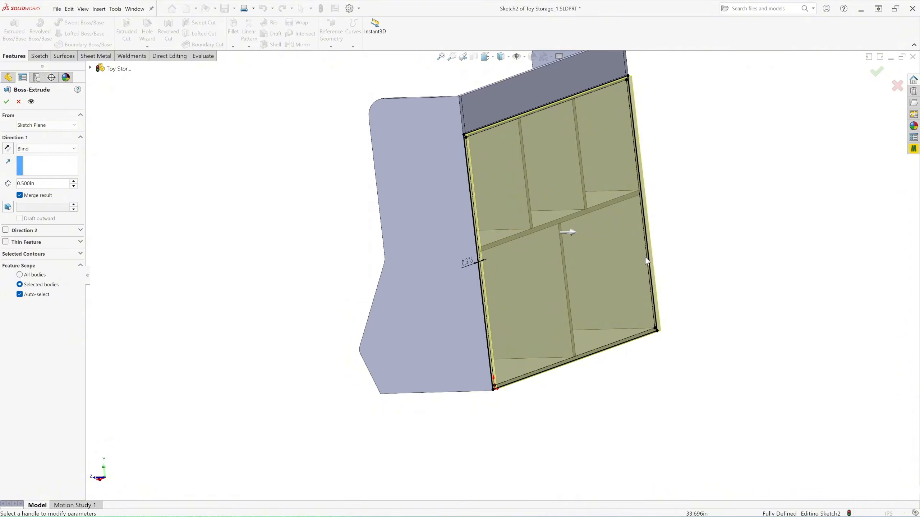
pyautogui.scroll(-2, 503, 265)
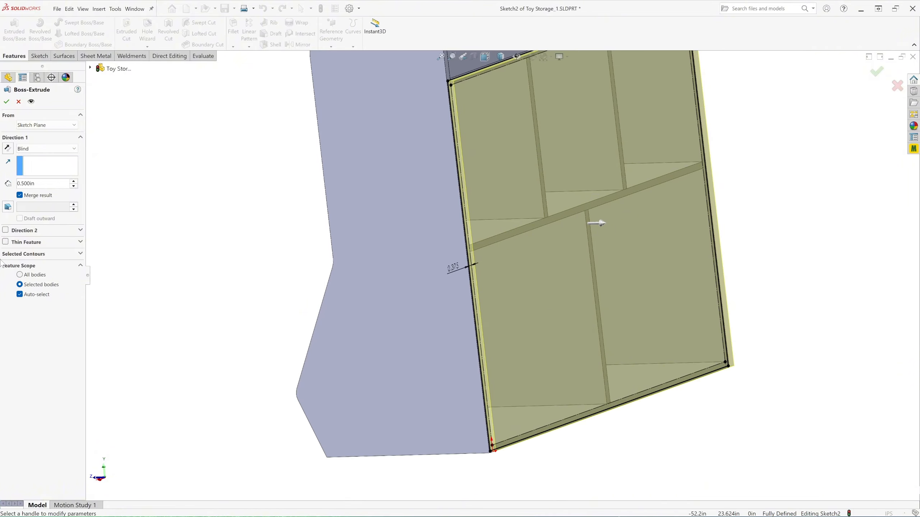
pyautogui.click(40, 184)
pyautogui.write('.1')
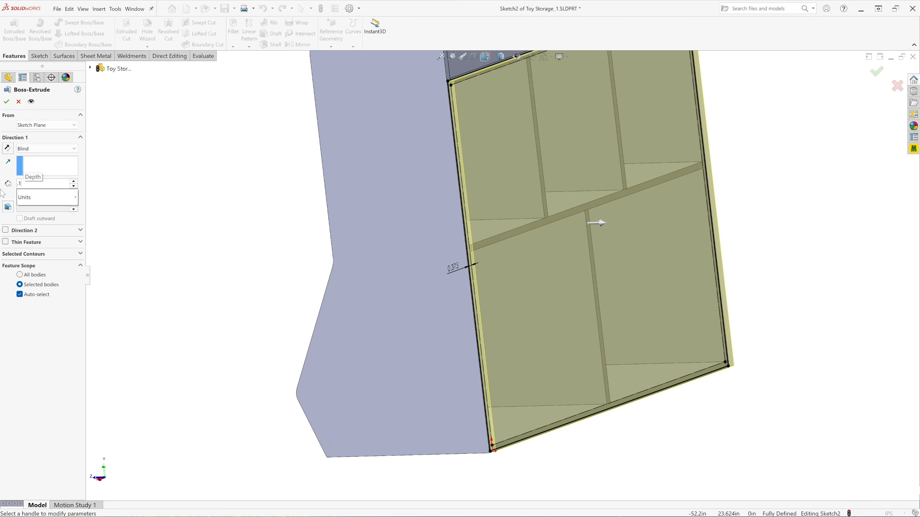
pyautogui.write('25')
pyautogui.press('Return')
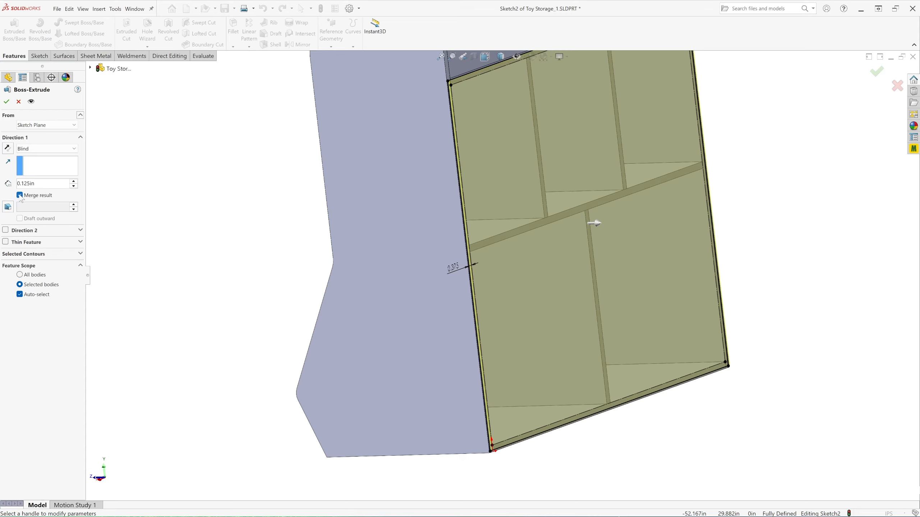
pyautogui.click(20, 196)
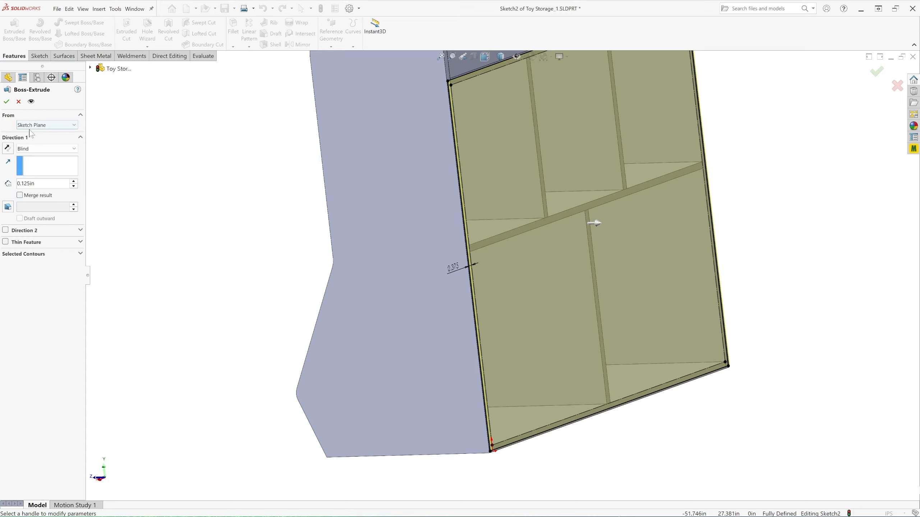
pyautogui.click(7, 103)
# Step: Open a new sketch on the sloped front face of the low board across the bottom bins
pyautogui.scroll(3, 415, 362)
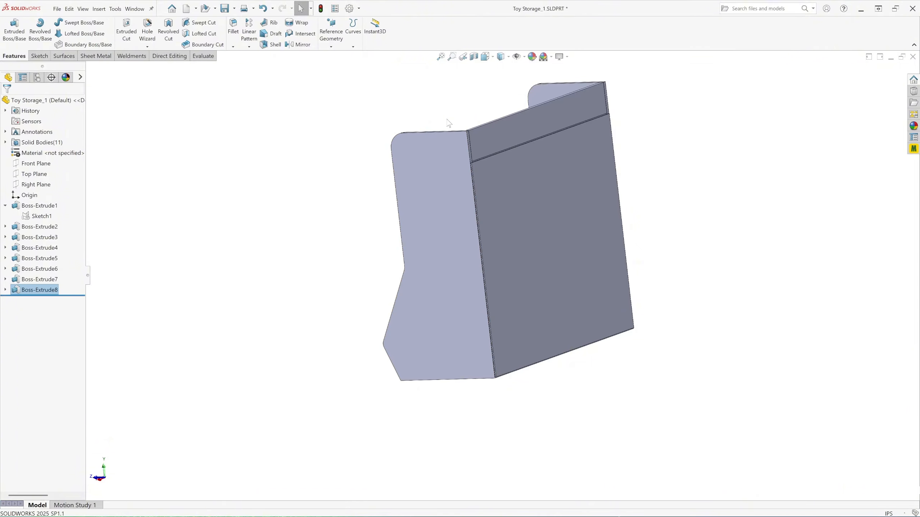
pyautogui.click(487, 56)
pyautogui.click(531, 80)
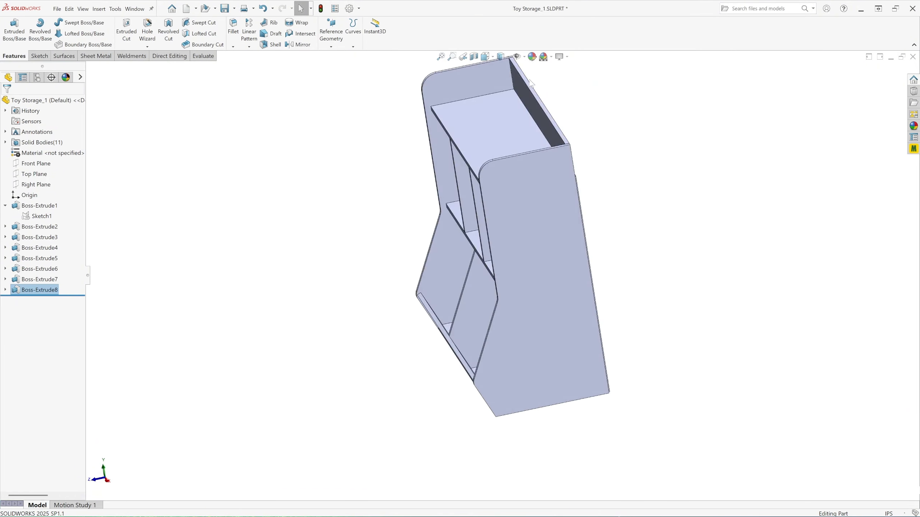
pyautogui.click(209, 347)
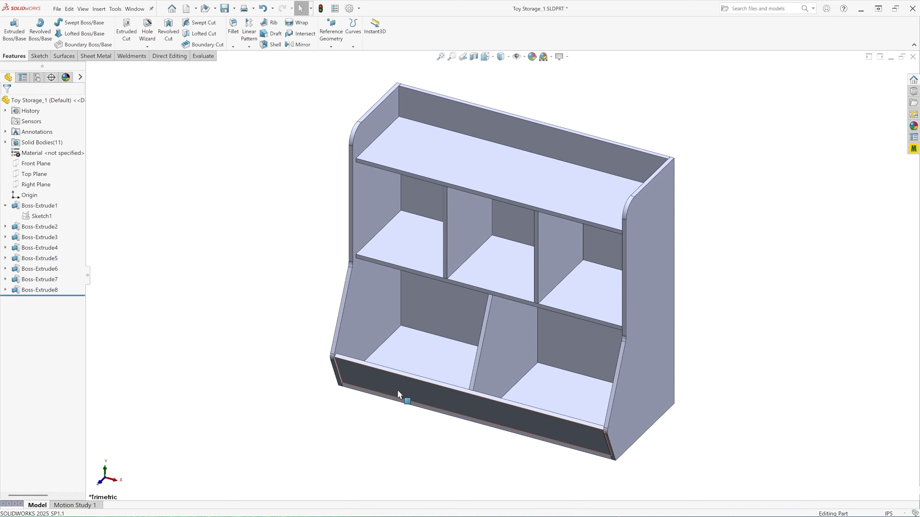
pyautogui.scroll(-3, 449, 434)
pyautogui.scroll(-1, 420, 412)
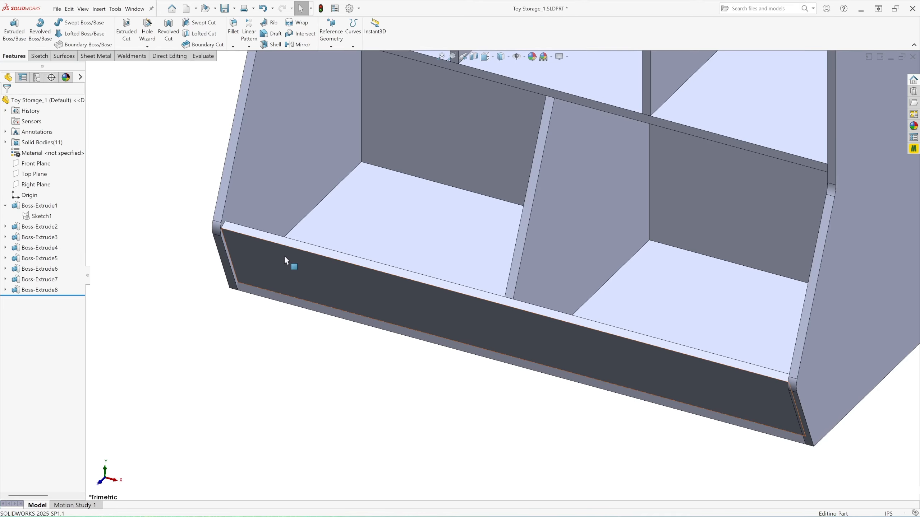
pyautogui.click(265, 256)
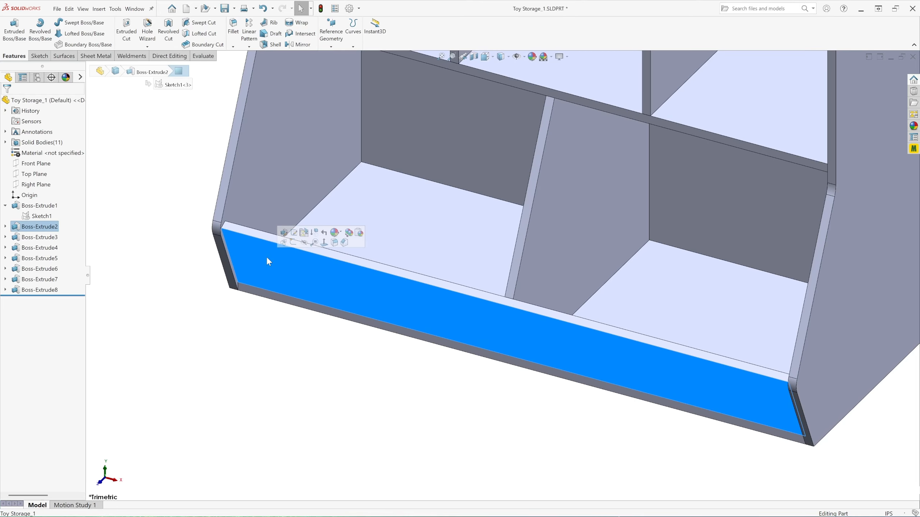
pyautogui.click(293, 244)
pyautogui.scroll(-2, 501, 429)
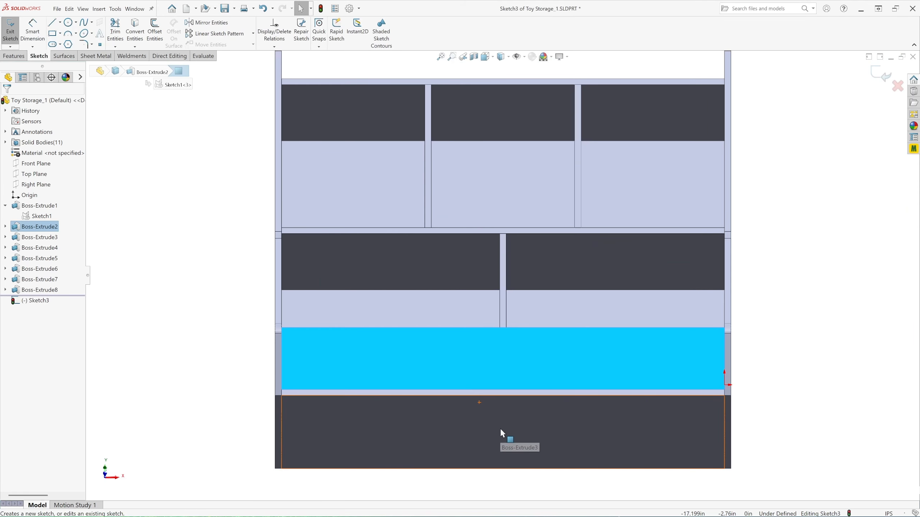
pyautogui.click(152, 277)
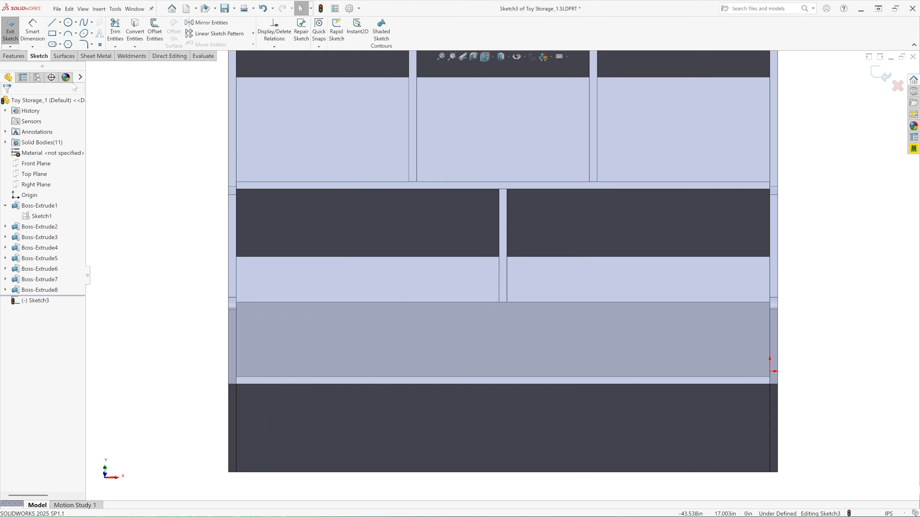
# Step: Draw a line about 2.2 in long along the front board's upper edge, starting from its left corner
pyautogui.click(52, 23)
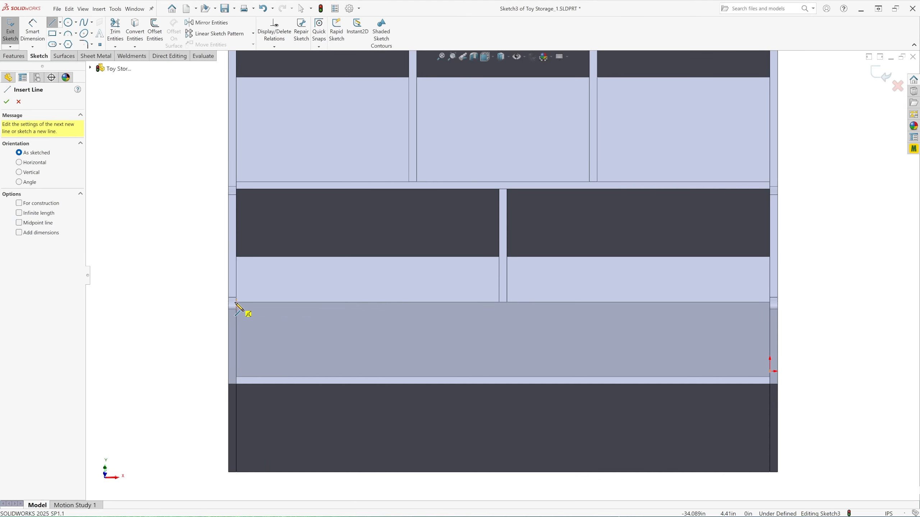
pyautogui.scroll(-2, 237, 302)
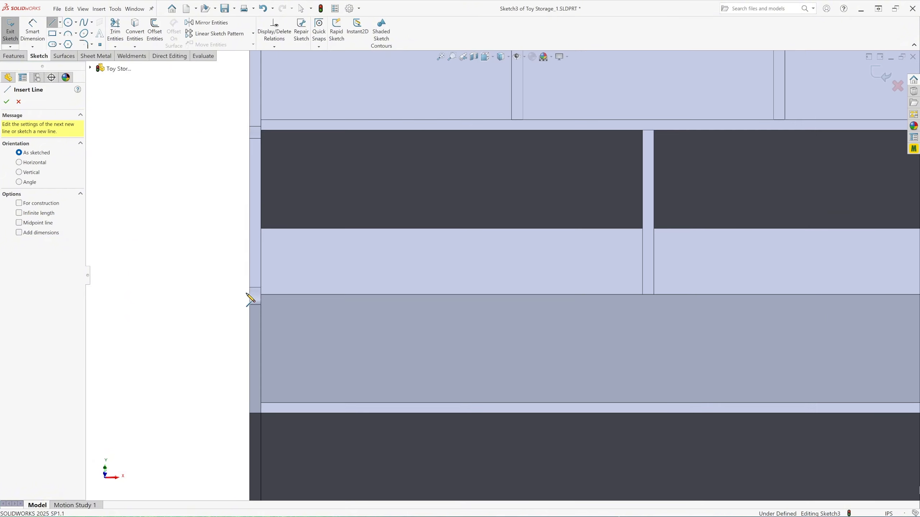
pyautogui.click(260, 295)
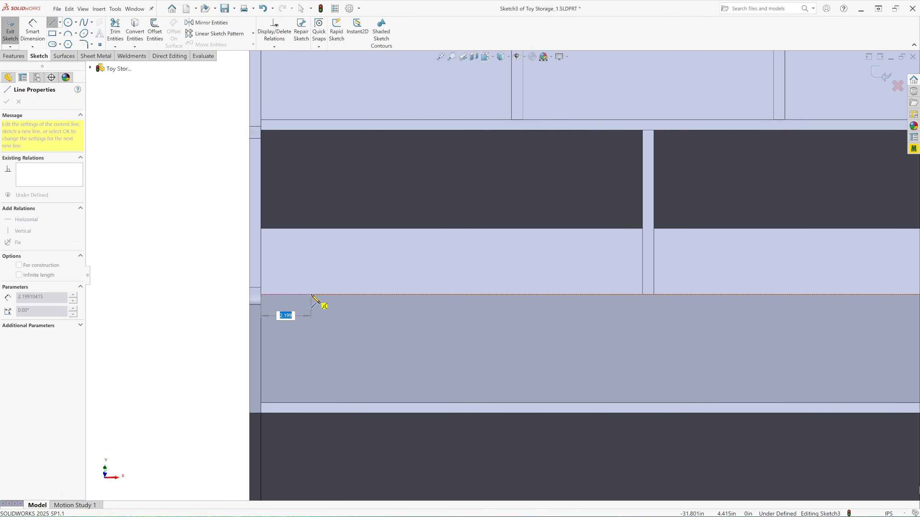
pyautogui.click(311, 295)
pyautogui.press('Escape')
# Step: Draw a short vertical centerline upward from the midpoint of the front board's upper edge, along the lower divider
pyautogui.click(59, 22)
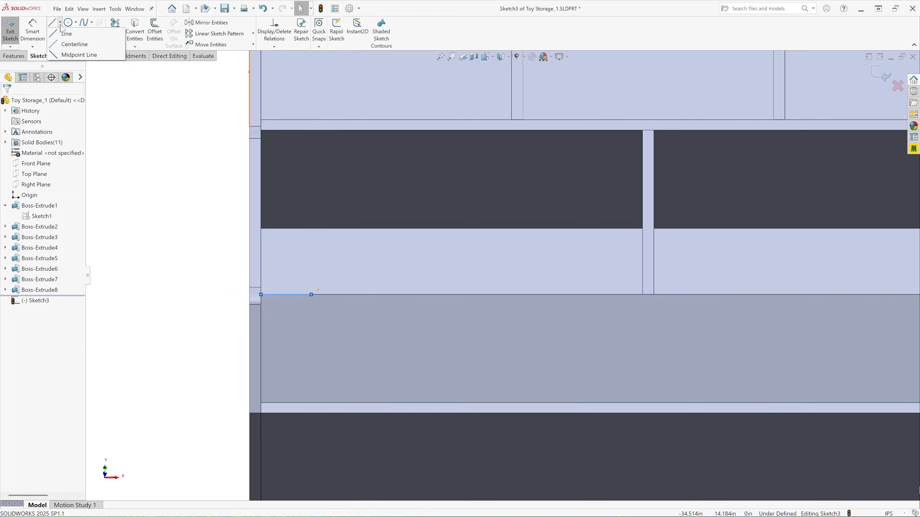
pyautogui.click(72, 44)
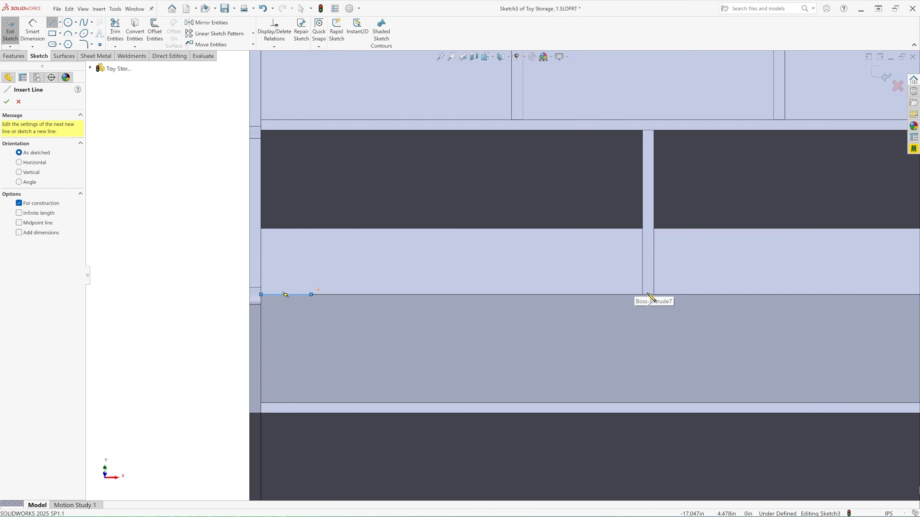
pyautogui.moveTo(648, 294); pyautogui.dragTo(649, 248)
pyautogui.press('Escape')
pyautogui.scroll(3, 581, 304)
pyautogui.scroll(-2, 616, 279)
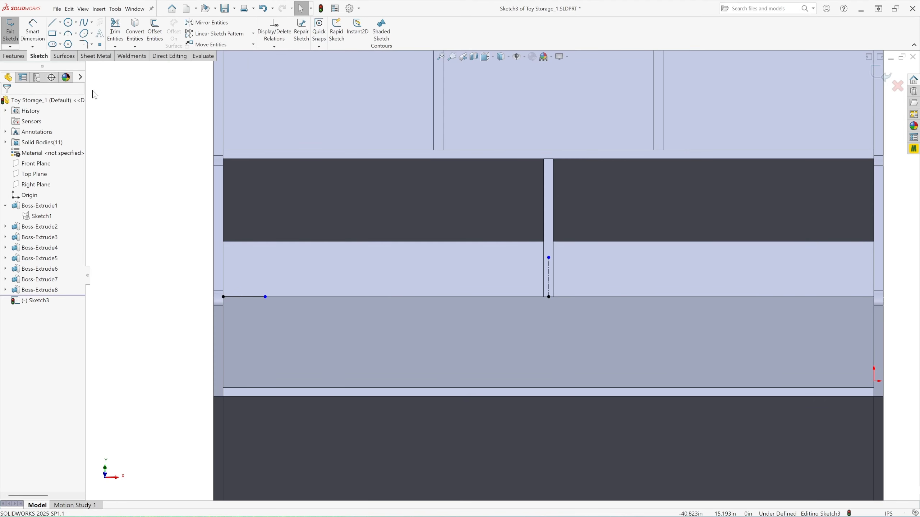
# Step: Draw a line about 2.6 in long from the centerline's lower end toward the left along the board's upper edge
pyautogui.click(53, 23)
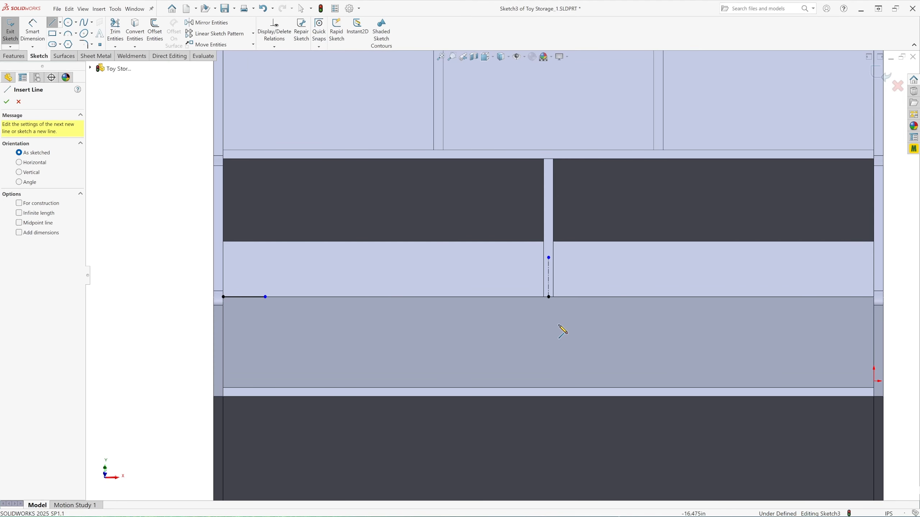
pyautogui.click(548, 297)
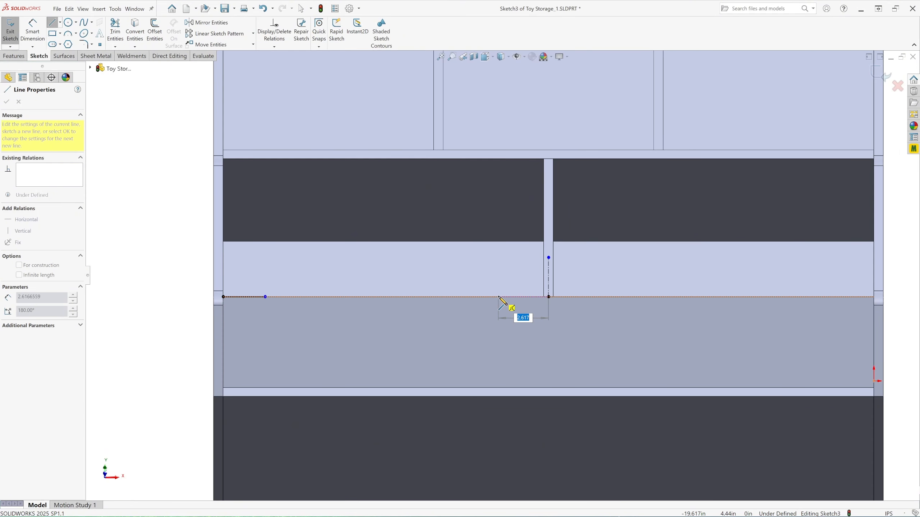
pyautogui.click(499, 296)
pyautogui.press('Escape')
pyautogui.scroll(-3, 507, 295)
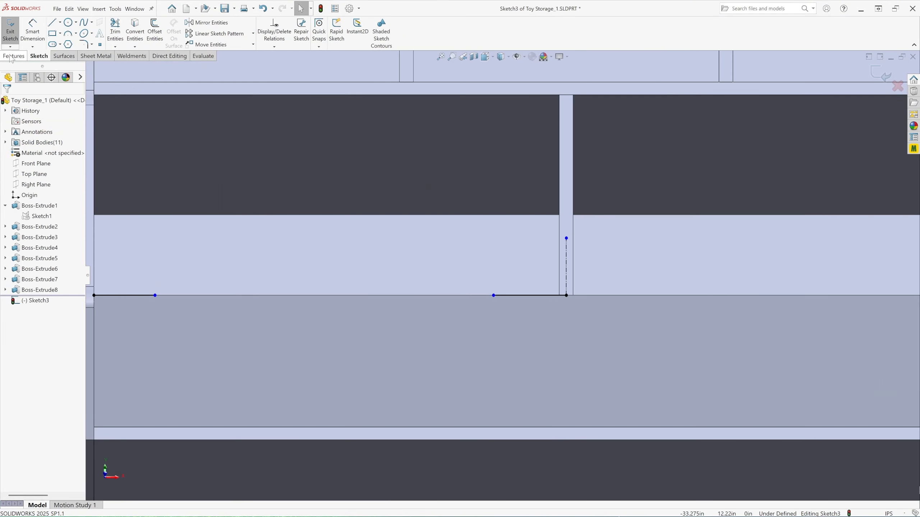
# Step: Dimension the line at the board's left corner and set its length to 1.5 in
pyautogui.click(33, 29)
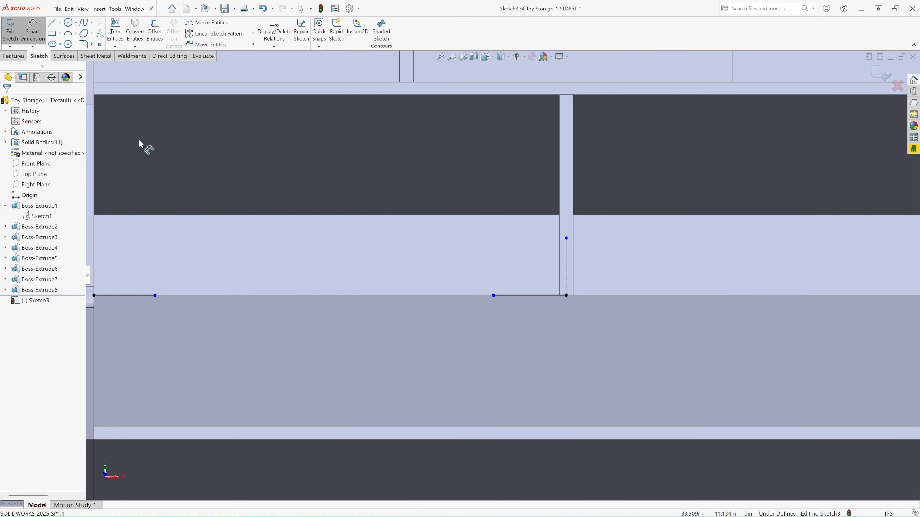
pyautogui.click(143, 296)
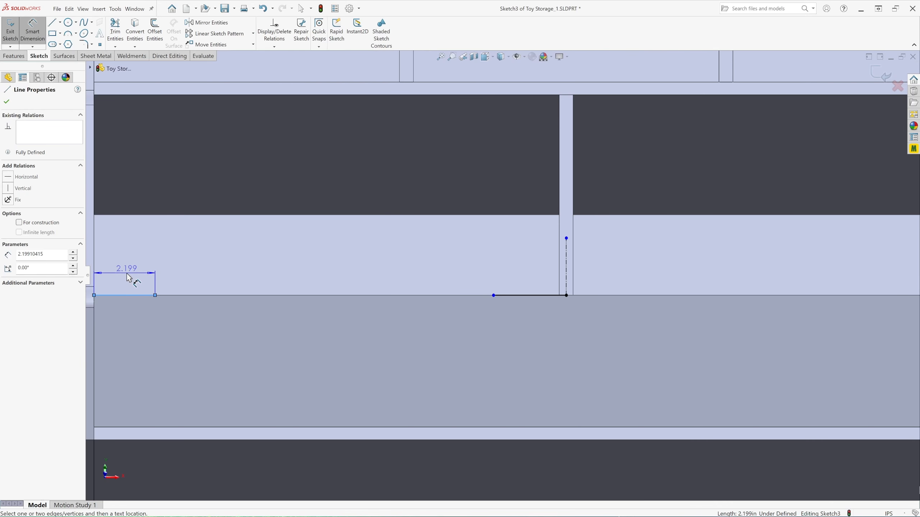
pyautogui.click(132, 278)
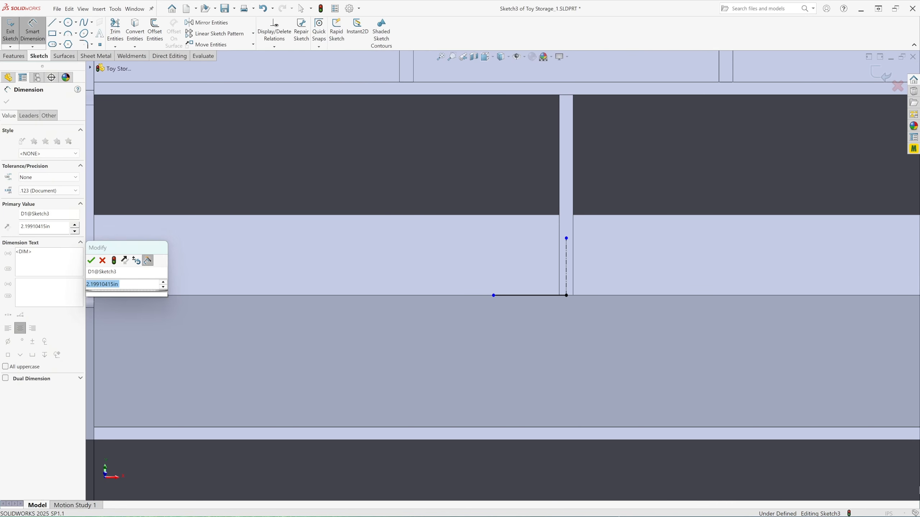
pyautogui.write('1.5')
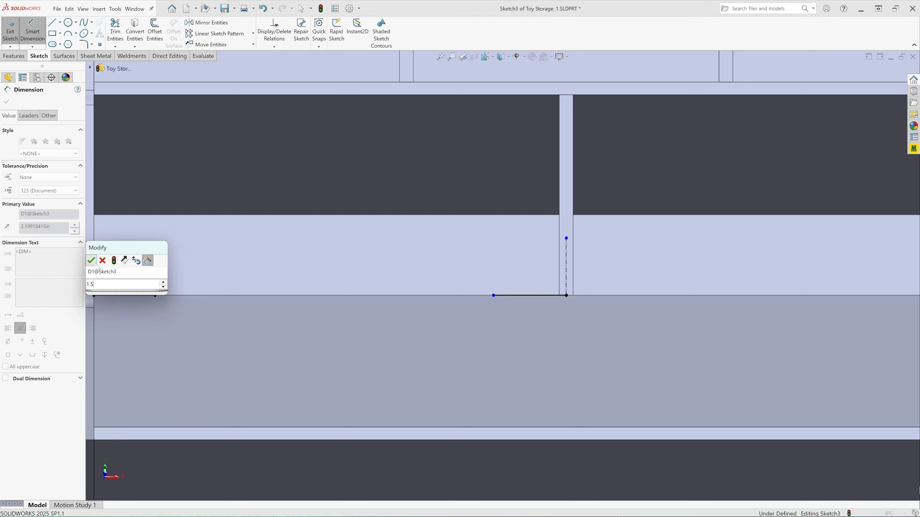
pyautogui.click(92, 261)
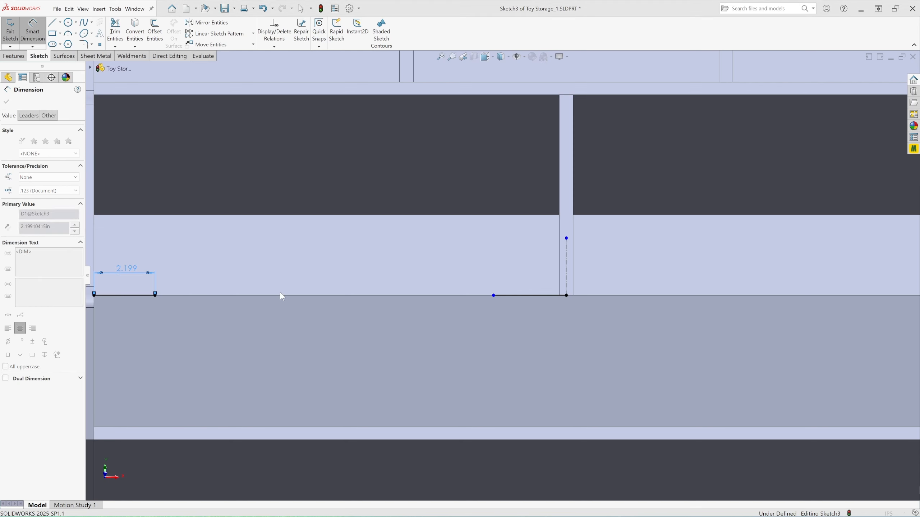
# Step: Dimension the line beside the short vertical centerline and set its length to 1.75 in
pyautogui.click(534, 296)
pyautogui.click(534, 288)
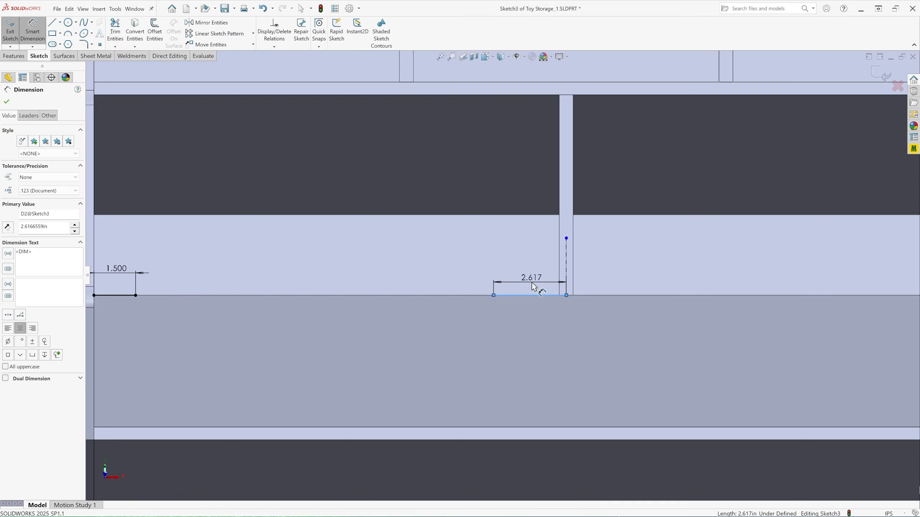
pyautogui.write('1.')
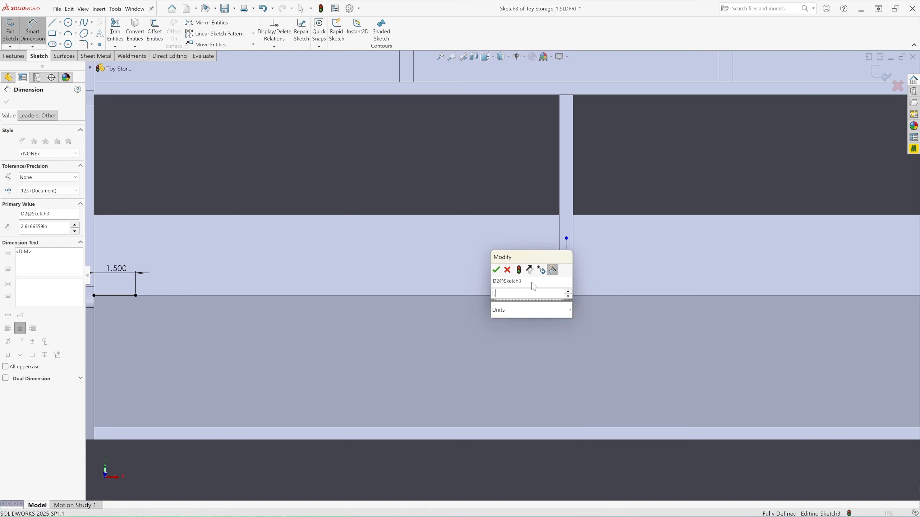
pyautogui.write('750')
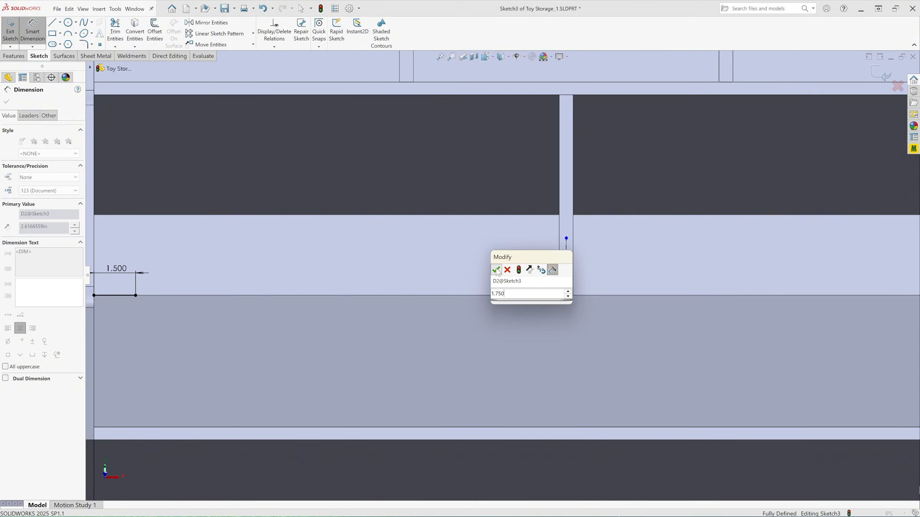
pyautogui.press('Escape')
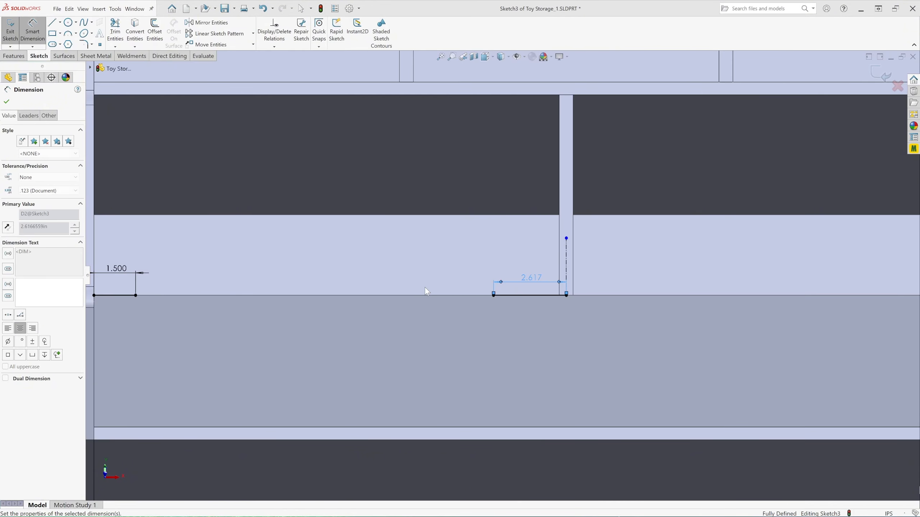
pyautogui.scroll(3, 426, 315)
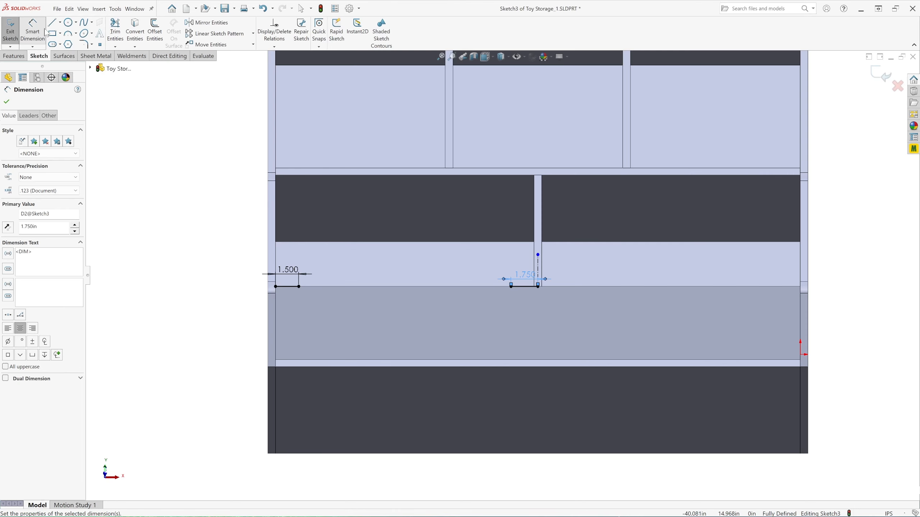
pyautogui.click(35, 37)
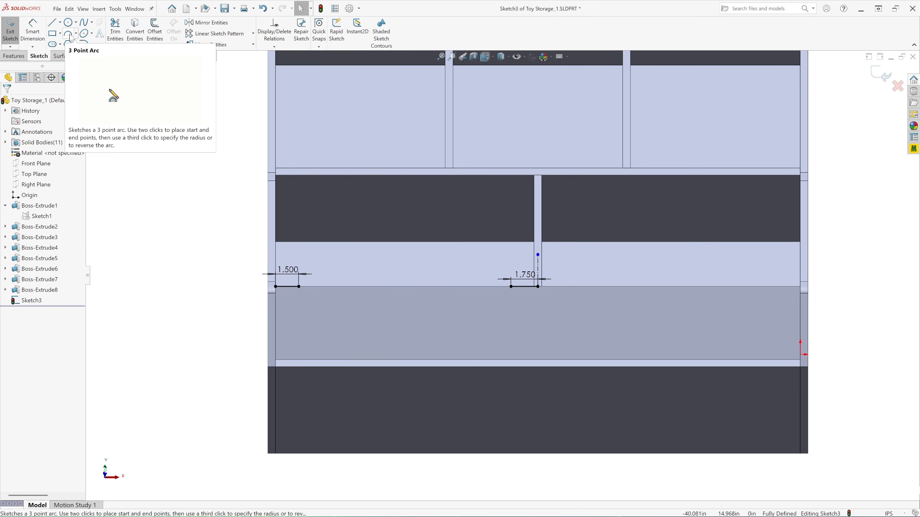
# Step: Draw a downward-bowing 3 Point Arc about 0.98 in deep between the inner ends of the two edge lines
pyautogui.click(69, 34)
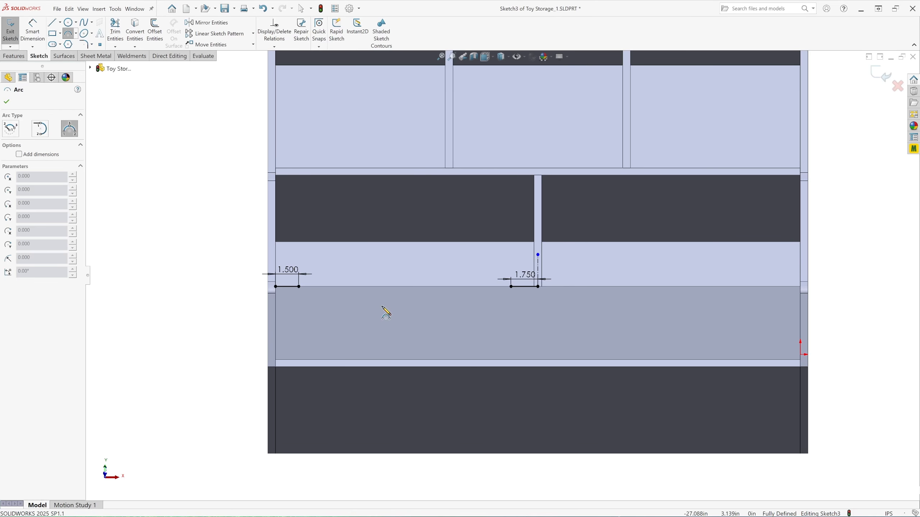
pyautogui.scroll(-2, 448, 311)
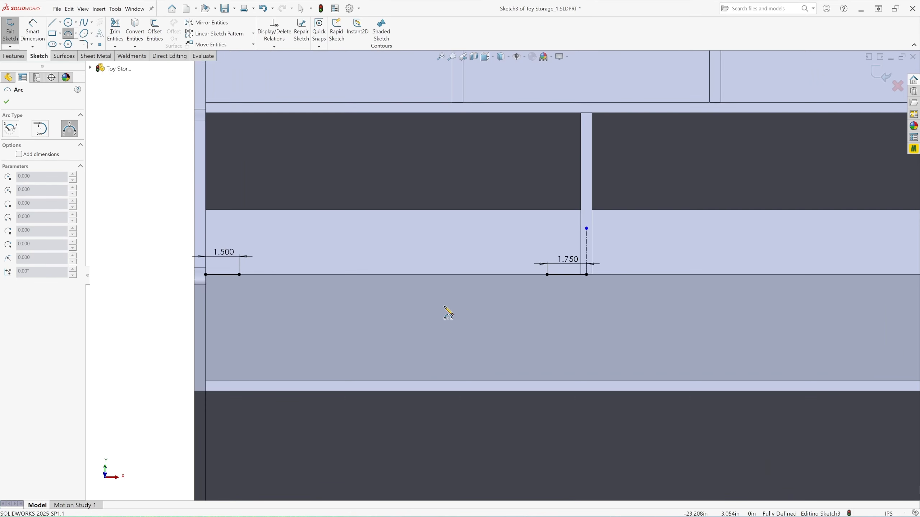
pyautogui.click(239, 275)
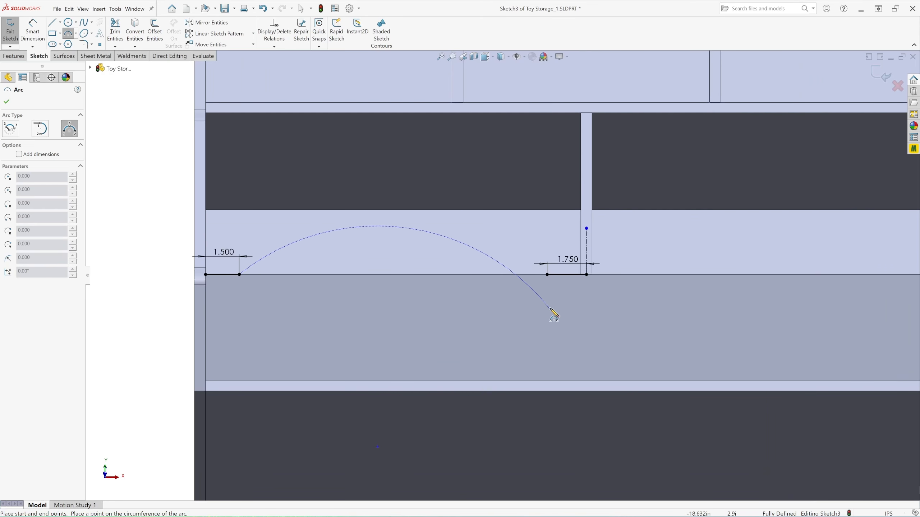
pyautogui.click(547, 275)
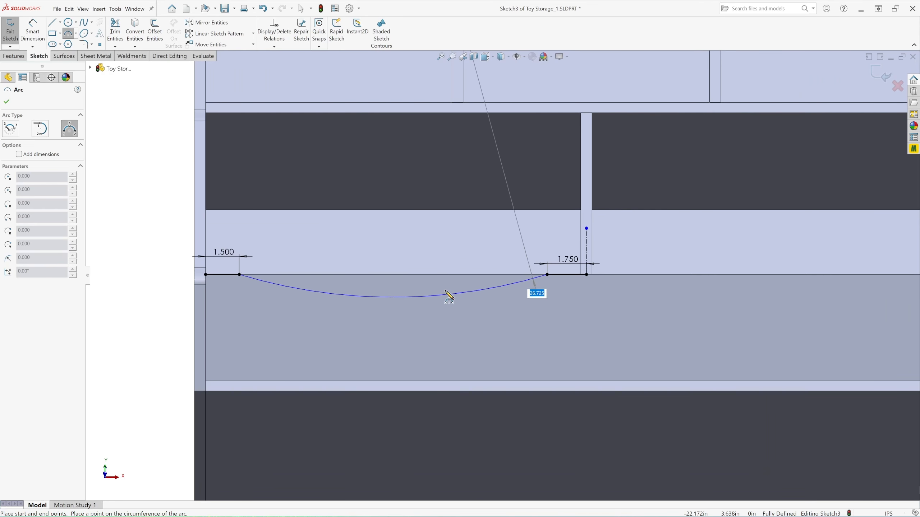
pyautogui.click(411, 304)
pyautogui.press('Escape')
# Step: Draw a horizontal construction centerline between the arc's two endpoints along the front board's upper edge
pyautogui.scroll(-2, 359, 294)
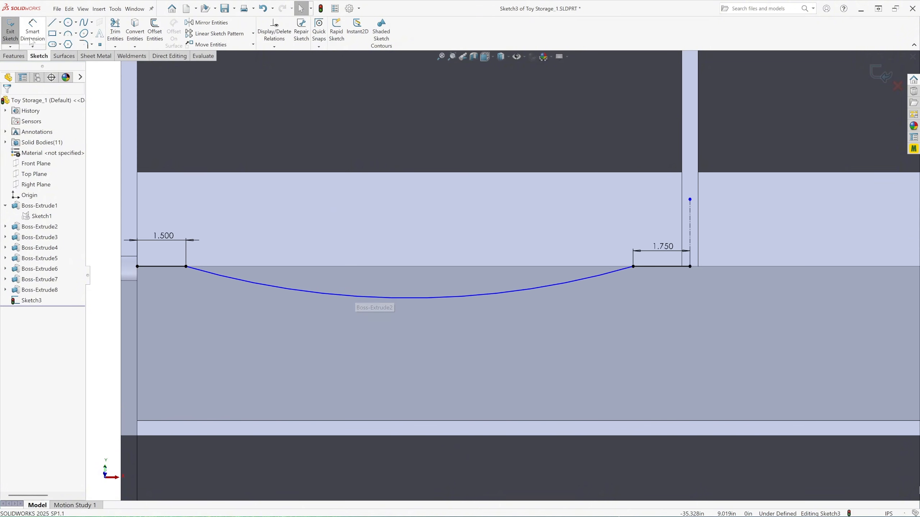
pyautogui.click(60, 22)
pyautogui.click(68, 45)
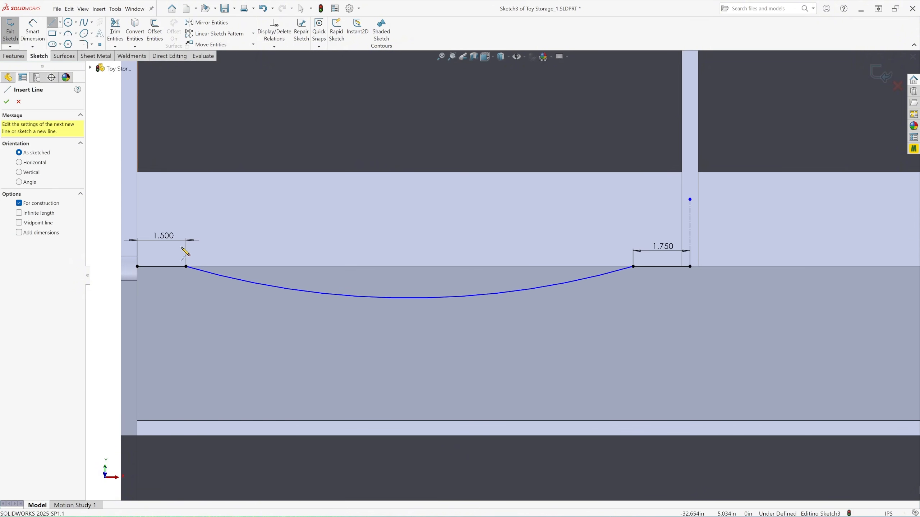
pyautogui.click(186, 266)
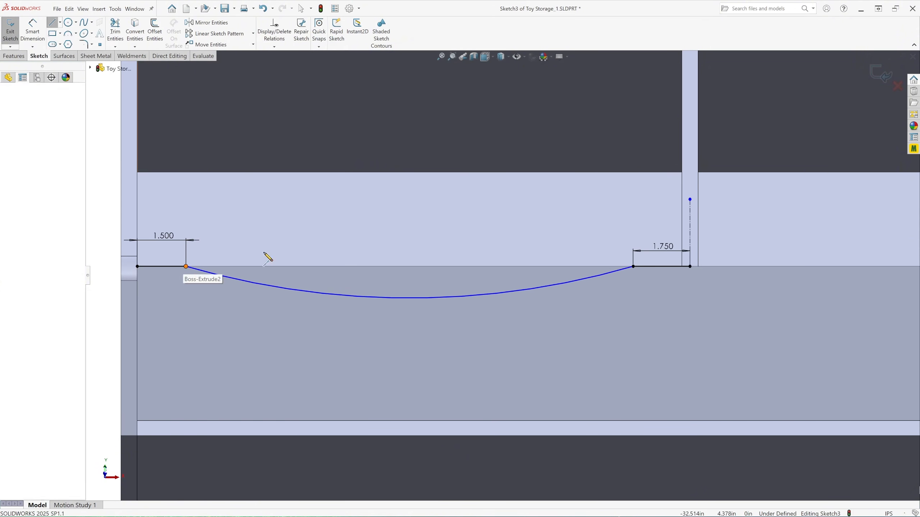
pyautogui.click(633, 266)
pyautogui.press('Escape')
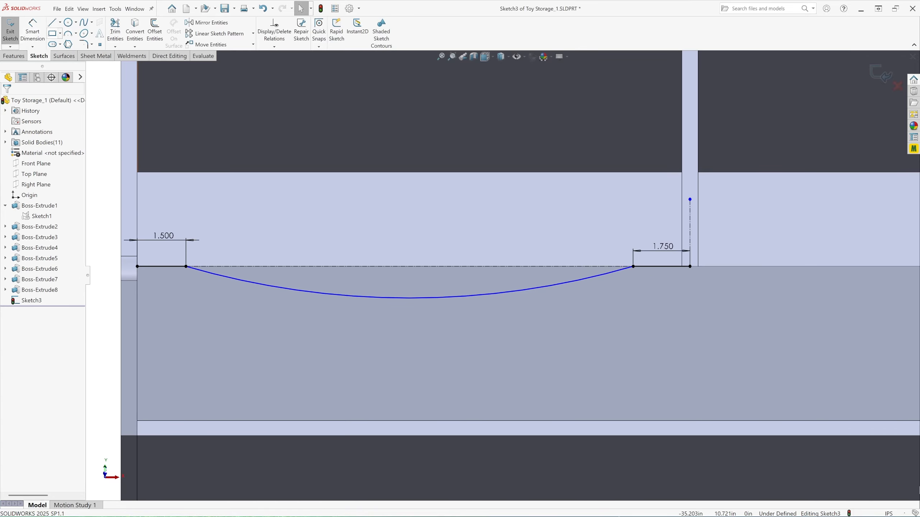
# Step: Dimension the depth from the horizontal centerline's midpoint to the arc's midpoint and set it to 1 in
pyautogui.click(33, 29)
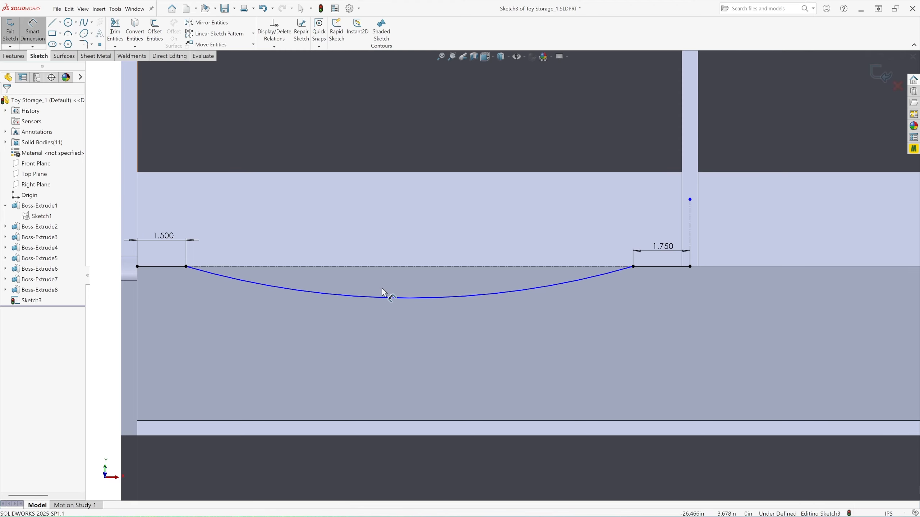
pyautogui.click(409, 300)
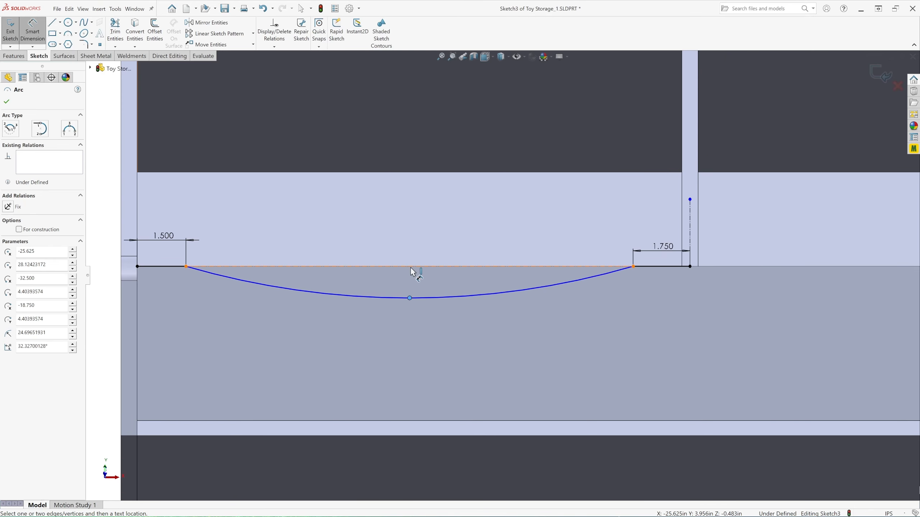
pyautogui.click(410, 267)
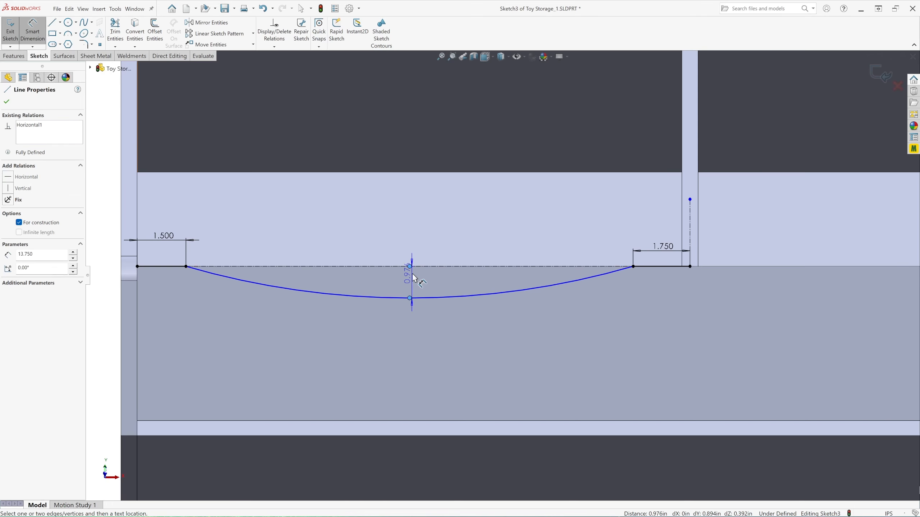
pyautogui.click(430, 288)
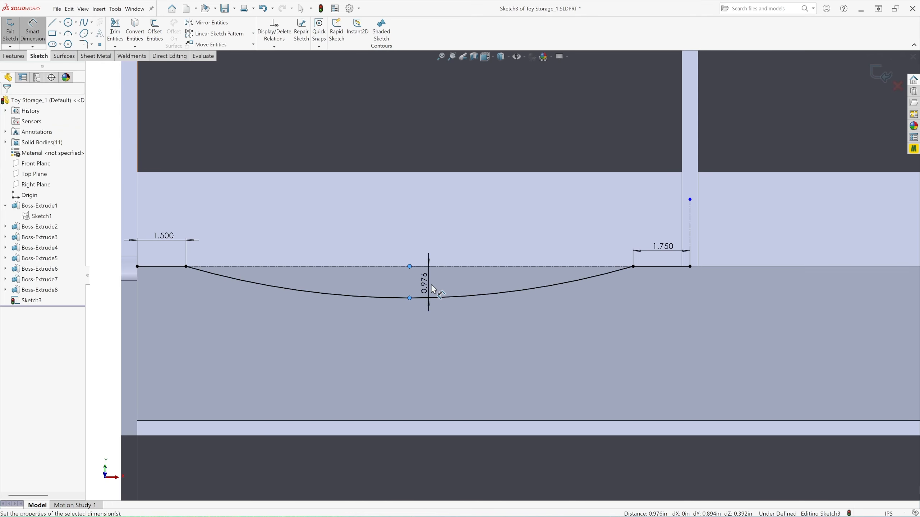
pyautogui.write('1')
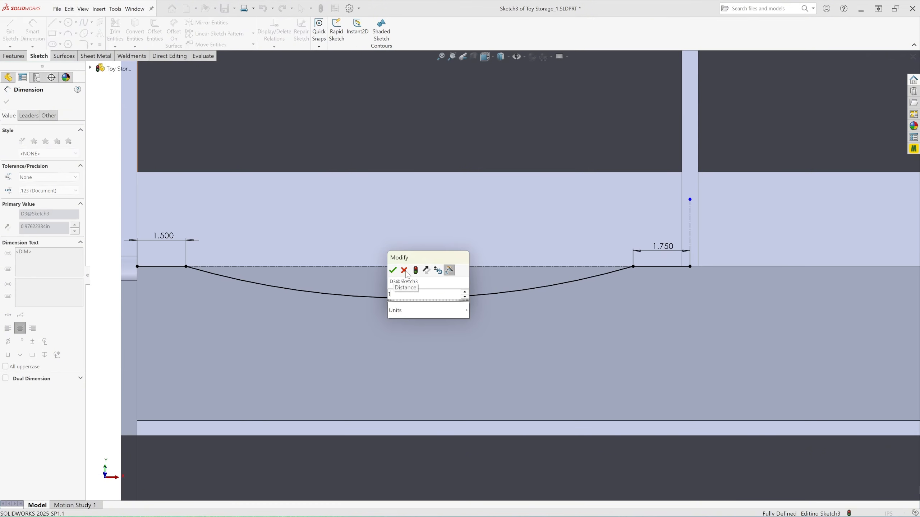
pyautogui.click(393, 271)
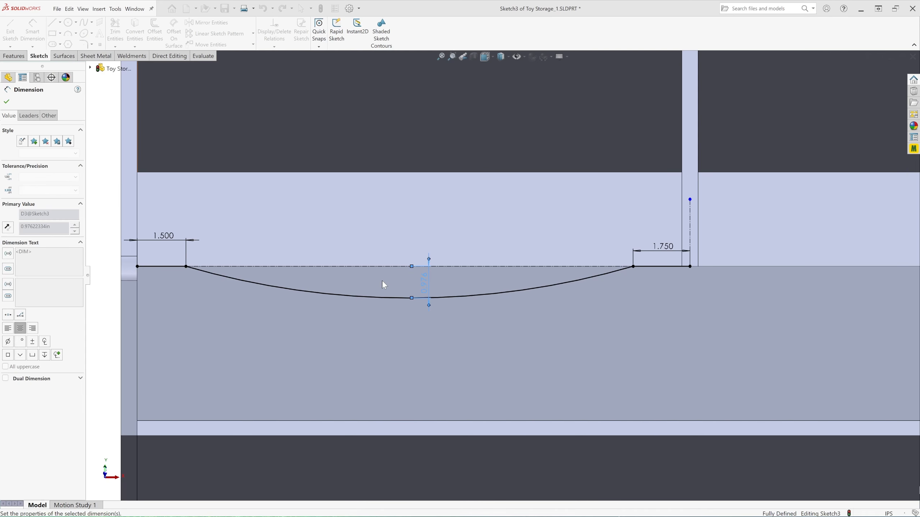
# Step: Add the arc's radius as a driven dimension above the curve
pyautogui.scroll(1, 386, 321)
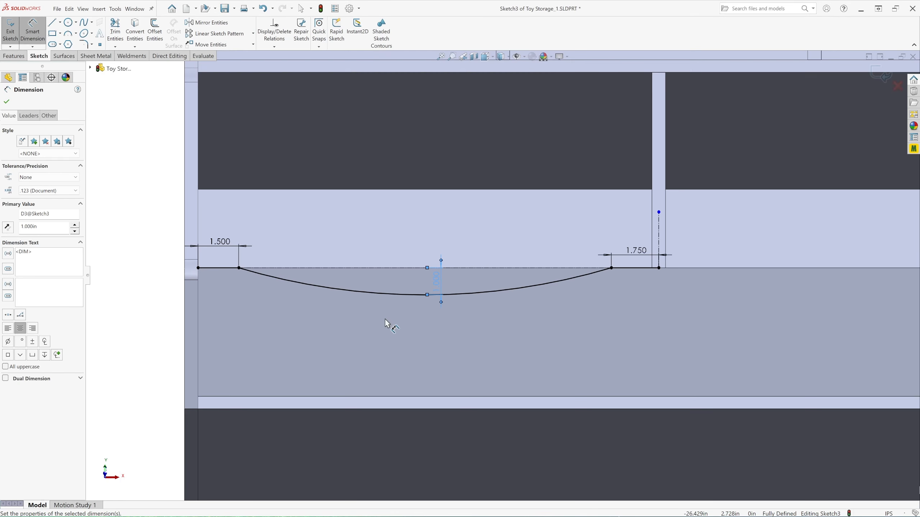
pyautogui.click(395, 295)
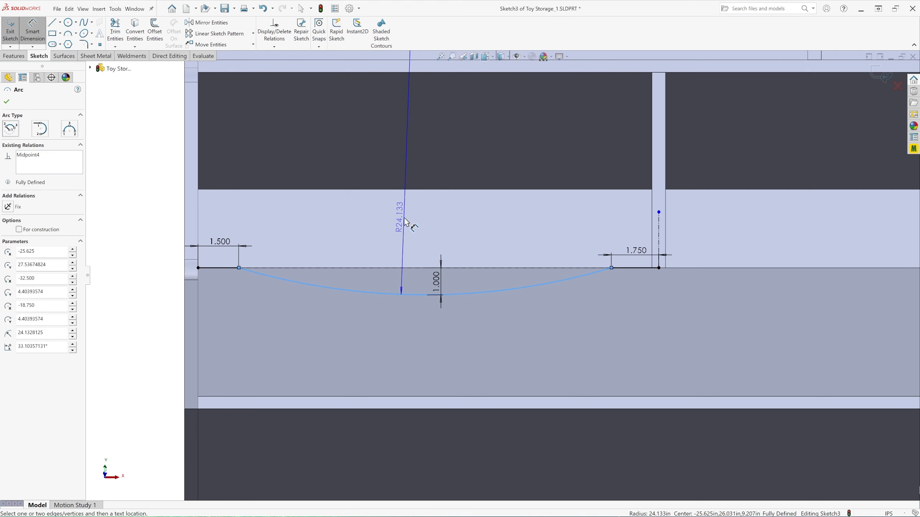
pyautogui.click(406, 219)
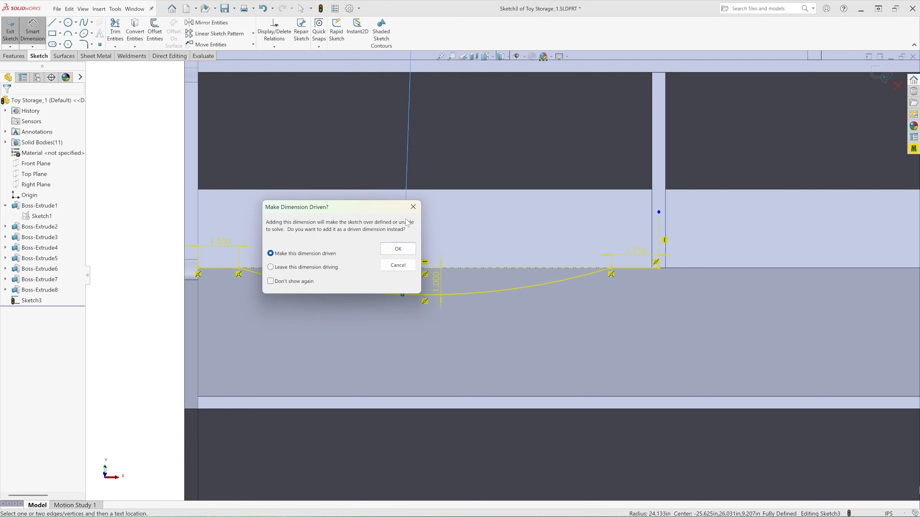
pyautogui.click(413, 248)
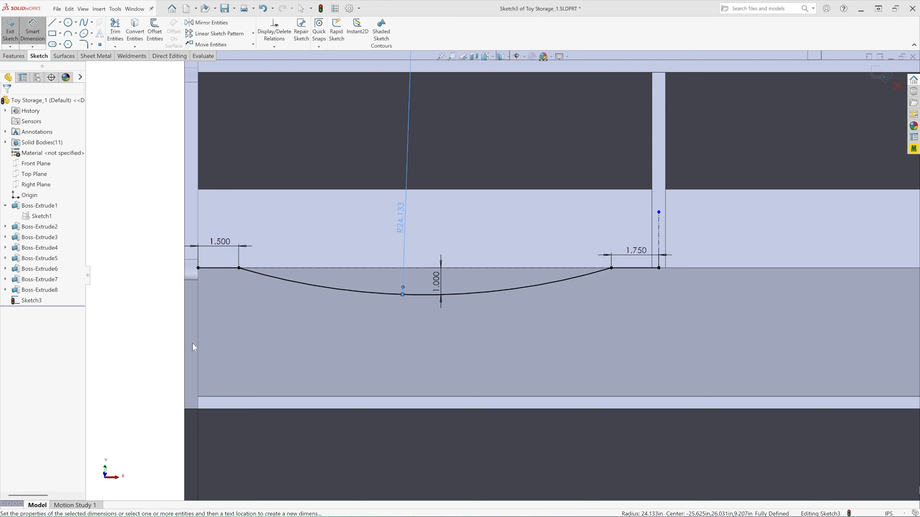
pyautogui.click(7, 102)
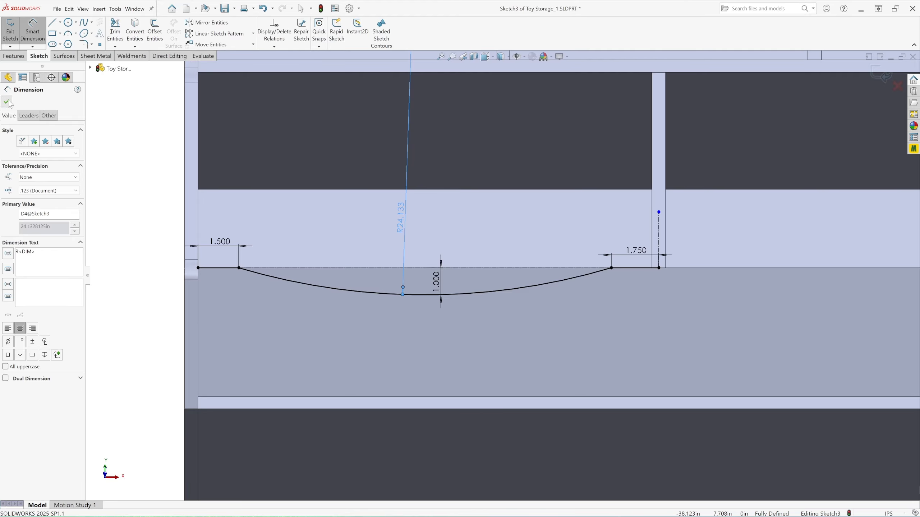
# Step: Fillet both corners where the arc meets the edge lines with a 4 in radius, accepting deletion of the conflicting relation
pyautogui.scroll(-3, 482, 253)
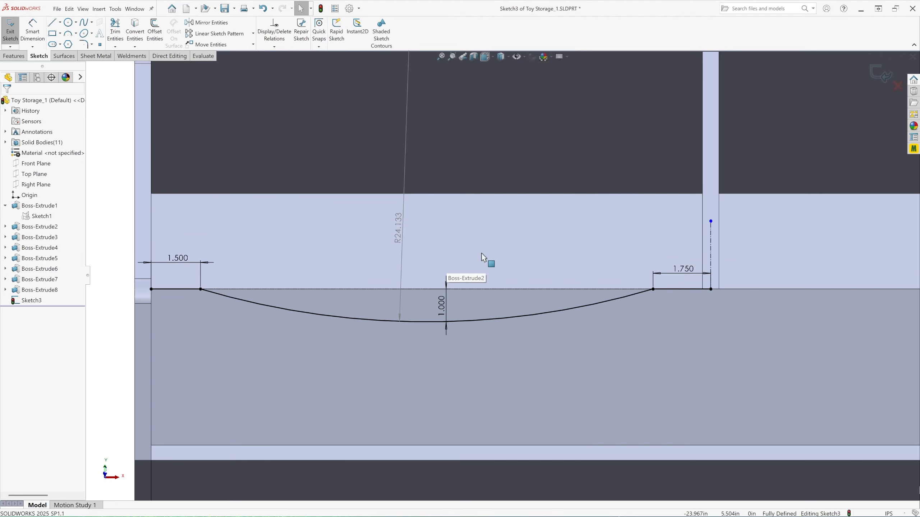
pyautogui.click(85, 44)
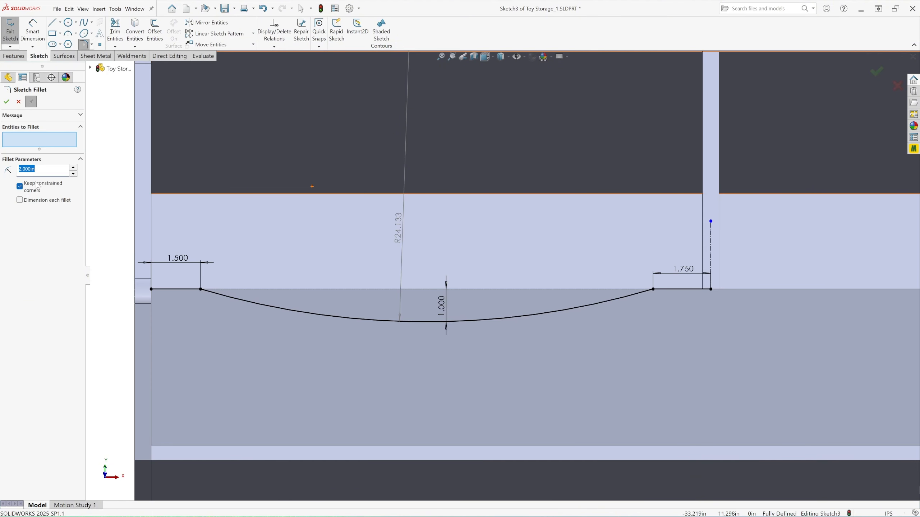
pyautogui.write('4')
pyautogui.click(201, 290)
pyautogui.click(534, 268)
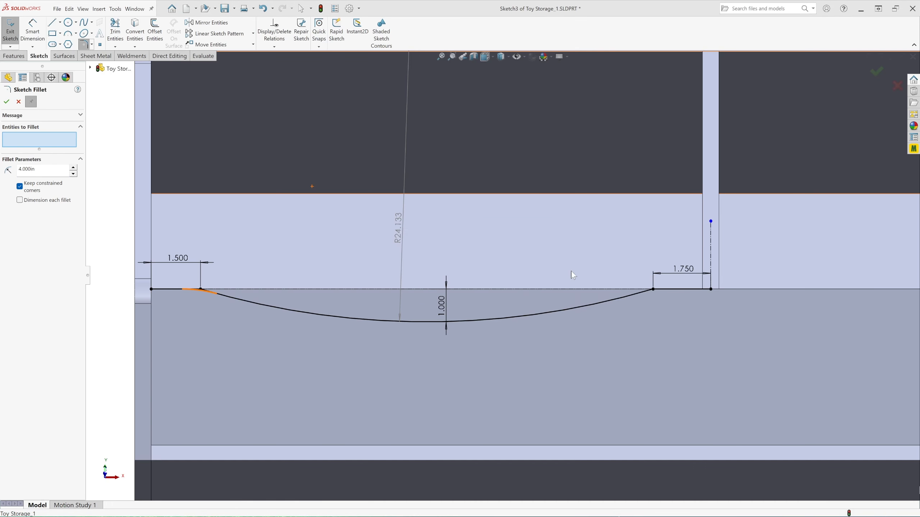
pyautogui.click(653, 291)
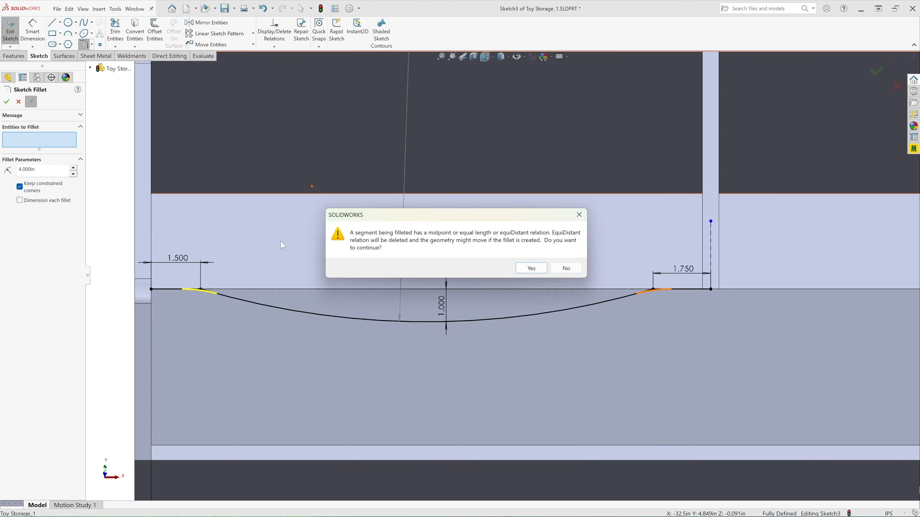
pyautogui.click(534, 269)
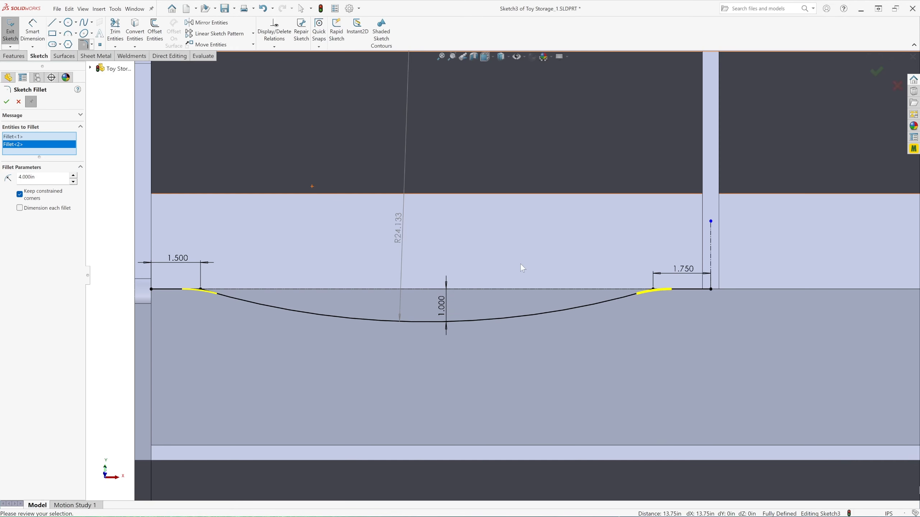
pyautogui.click(6, 102)
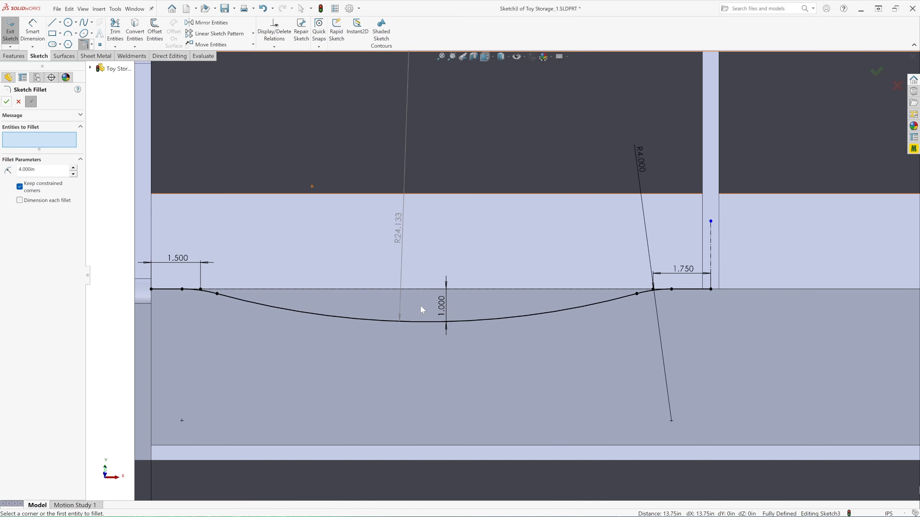
pyautogui.scroll(3, 312, 320)
pyautogui.click(7, 102)
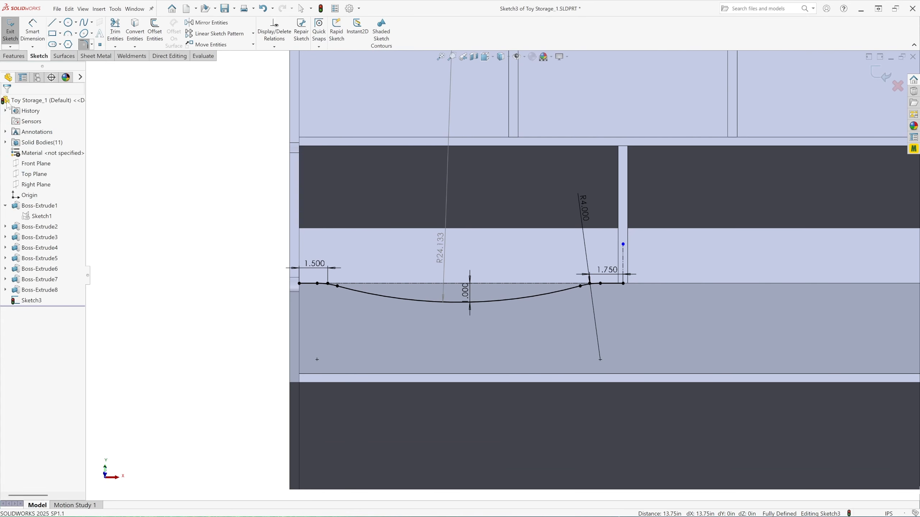
# Step: Mirror the filleted dip profile and its edge lines about the vertical centerline at the middle divider, keeping the original
pyautogui.click(208, 22)
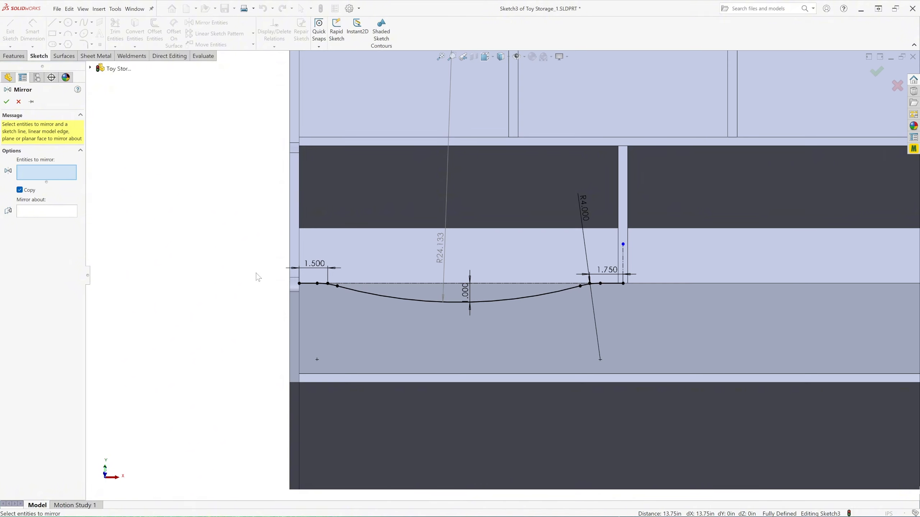
pyautogui.moveTo(250, 273)
pyautogui.mouseDown()
pyautogui.moveTo(585, 348)
pyautogui.moveTo(647, 349)
pyautogui.moveTo(654, 370)
pyautogui.mouseUp()
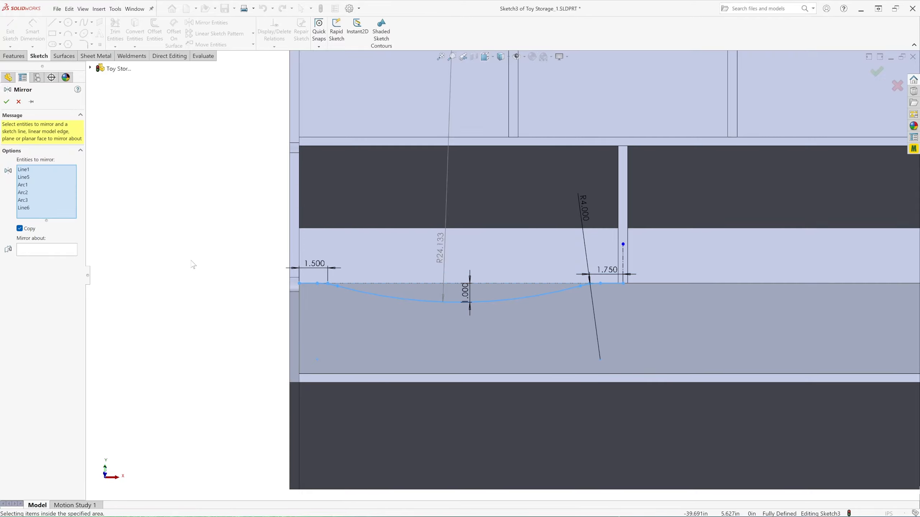
pyautogui.click(36, 249)
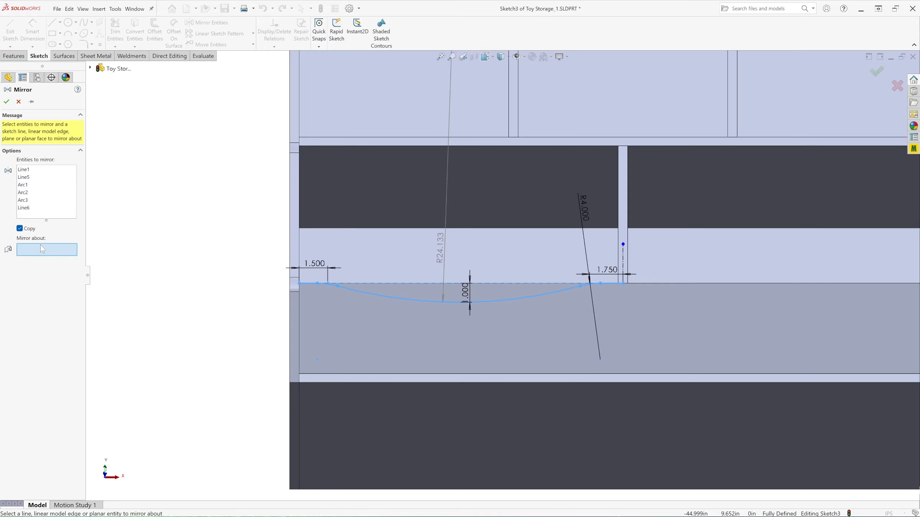
pyautogui.click(624, 266)
pyautogui.scroll(3, 531, 285)
pyautogui.scroll(-2, 635, 285)
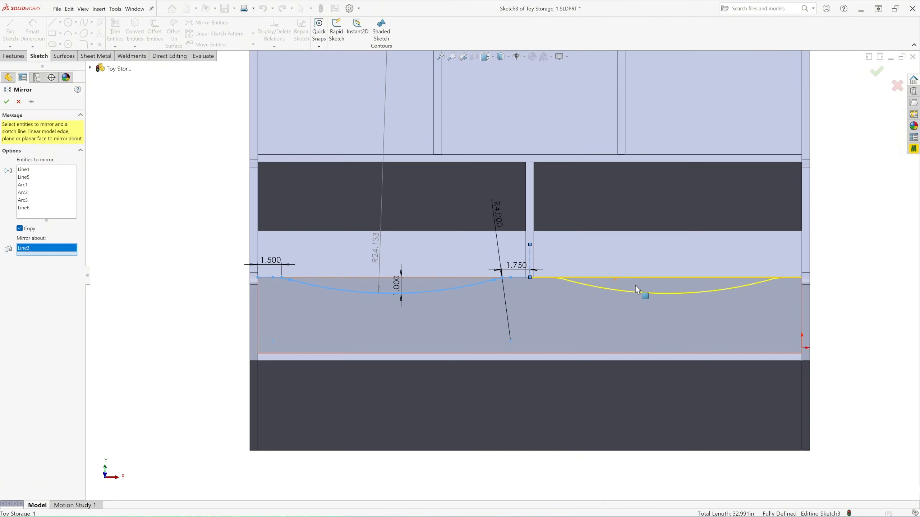
pyautogui.scroll(-2, 654, 241)
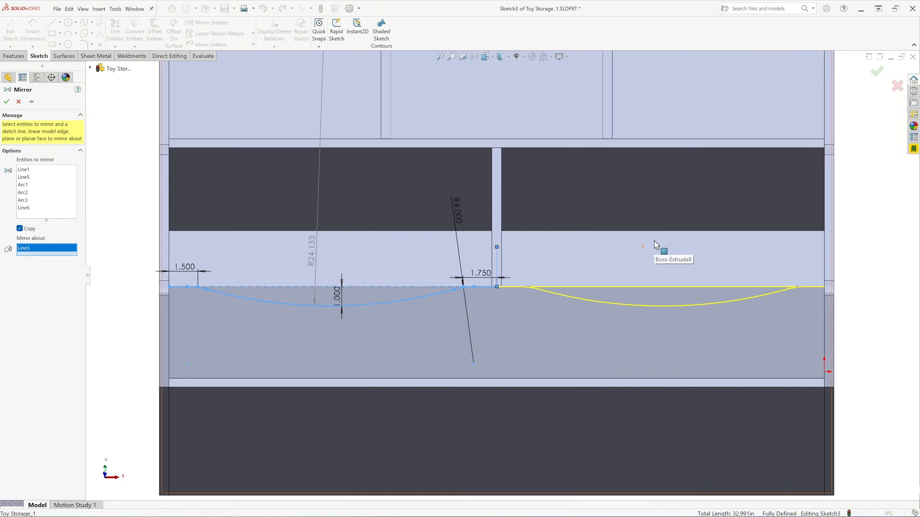
pyautogui.click(6, 102)
# Step: Begin an extruded cut from the front board's profile sketch with a blind depth of 0.5 in
pyautogui.scroll(3, 501, 275)
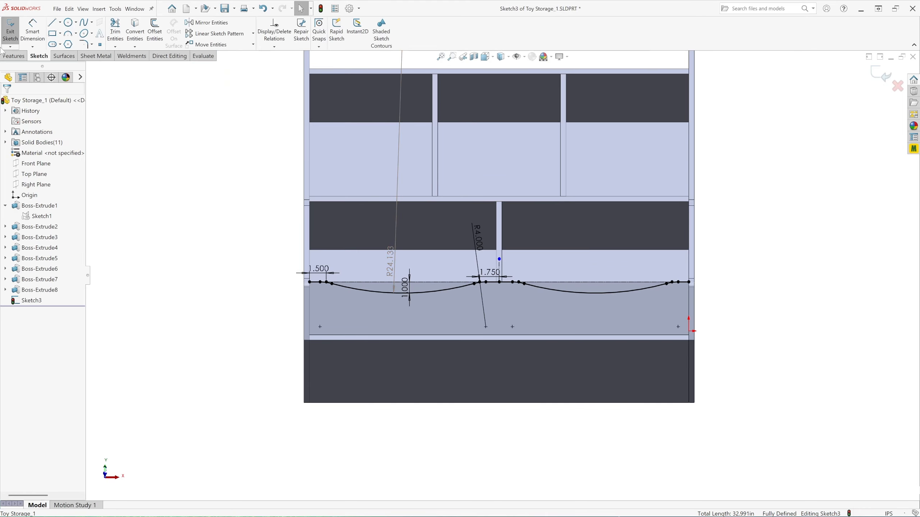
pyautogui.click(14, 56)
pyautogui.click(127, 38)
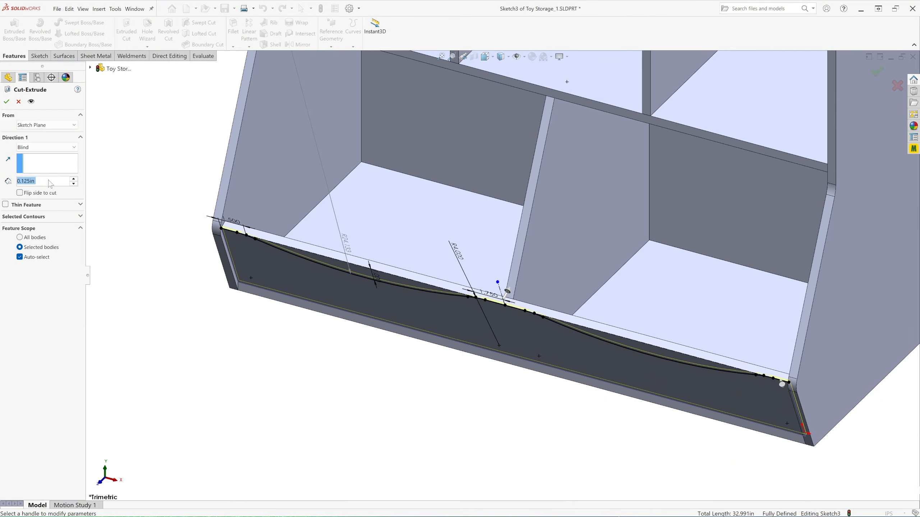
pyautogui.doubleClick(48, 181)
pyautogui.write('.')
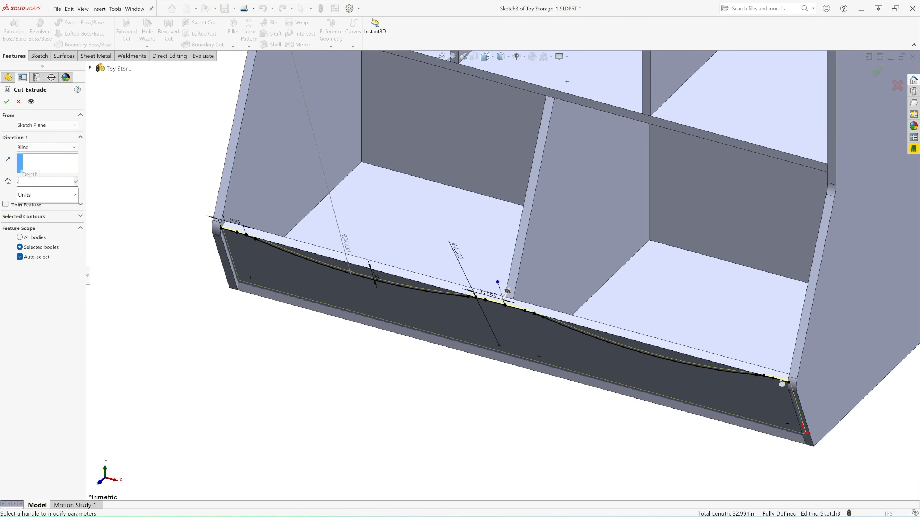
pyautogui.write('5')
pyautogui.press('Return')
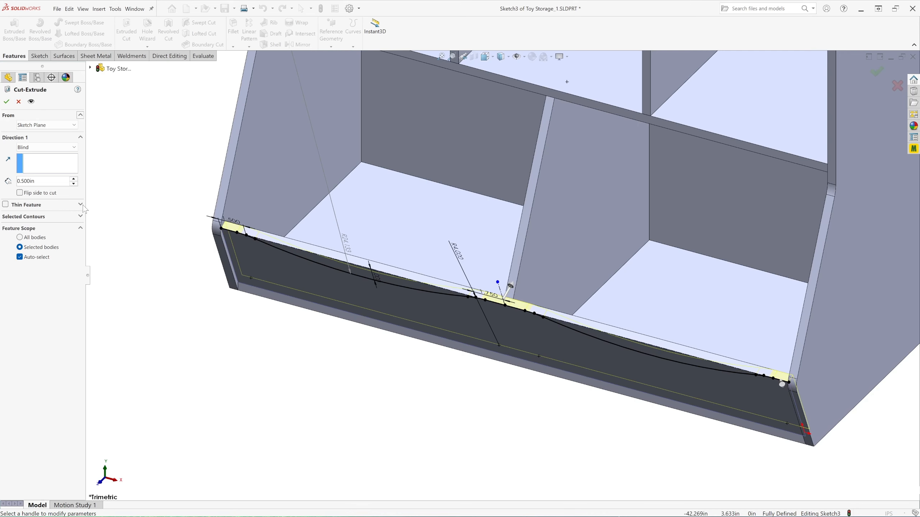
# Step: Restrict the cut to the two curved dip regions along the front board's upper edge and complete it
pyautogui.click(75, 218)
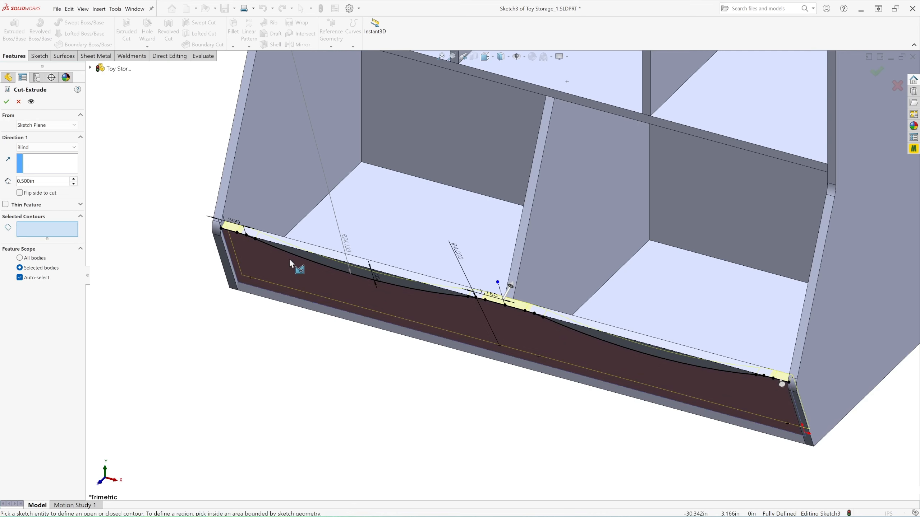
pyautogui.click(320, 262)
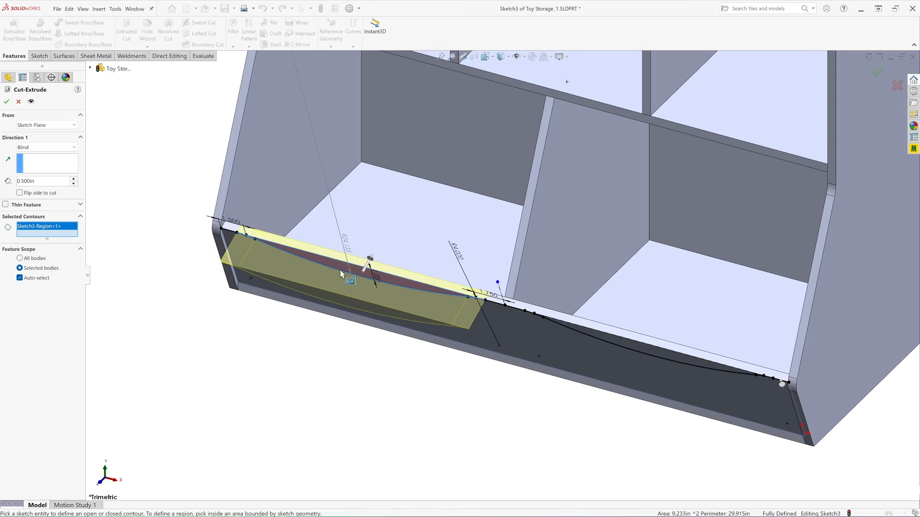
pyautogui.click(625, 343)
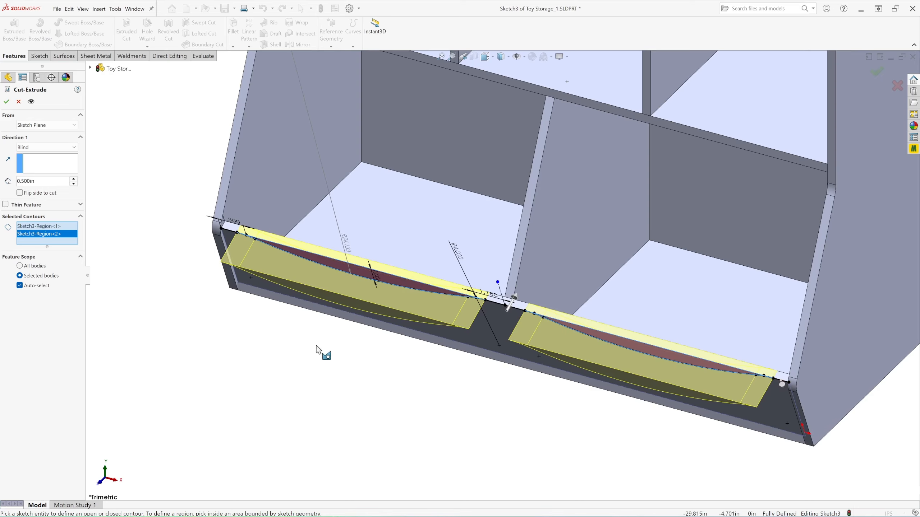
pyautogui.click(6, 103)
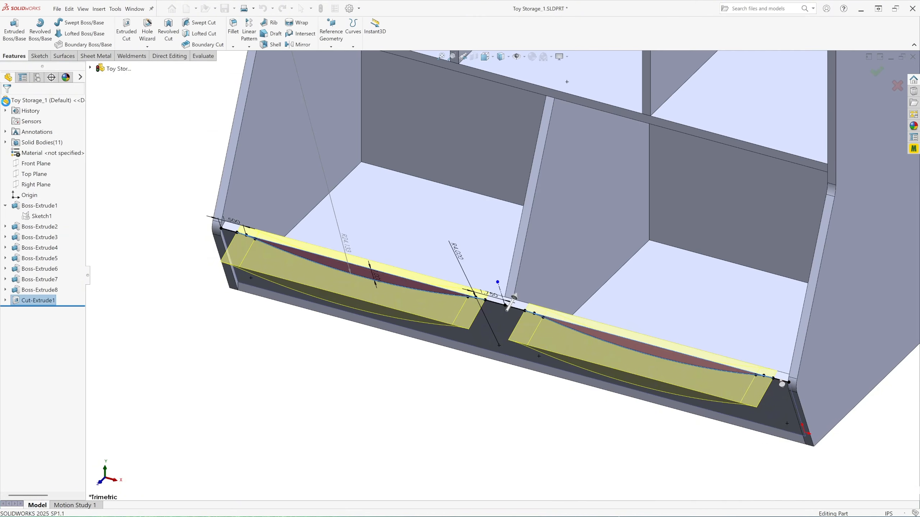
pyautogui.click(288, 364)
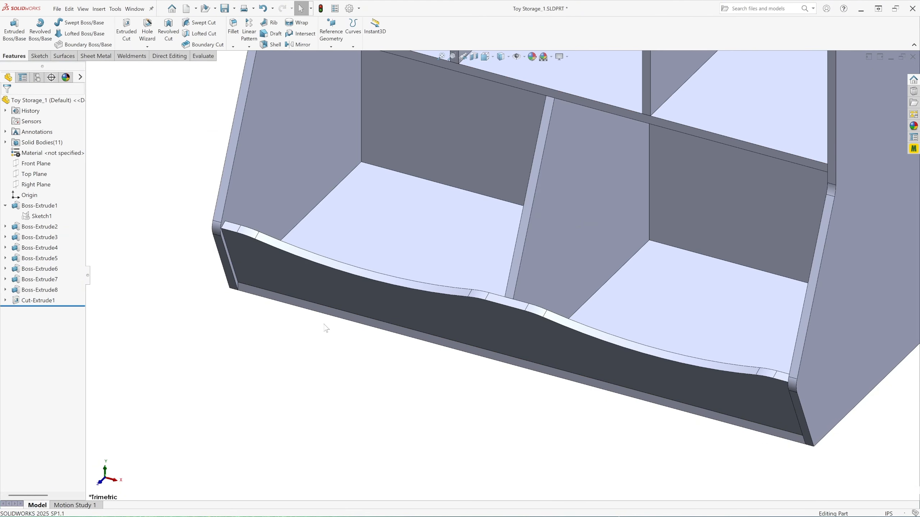
# Step: Apply the polished pine 2d appearance from the organic wood collection to the whole toy storage part
pyautogui.scroll(6, 345, 343)
pyautogui.scroll(2, 572, 144)
pyautogui.scroll(-4, 544, 206)
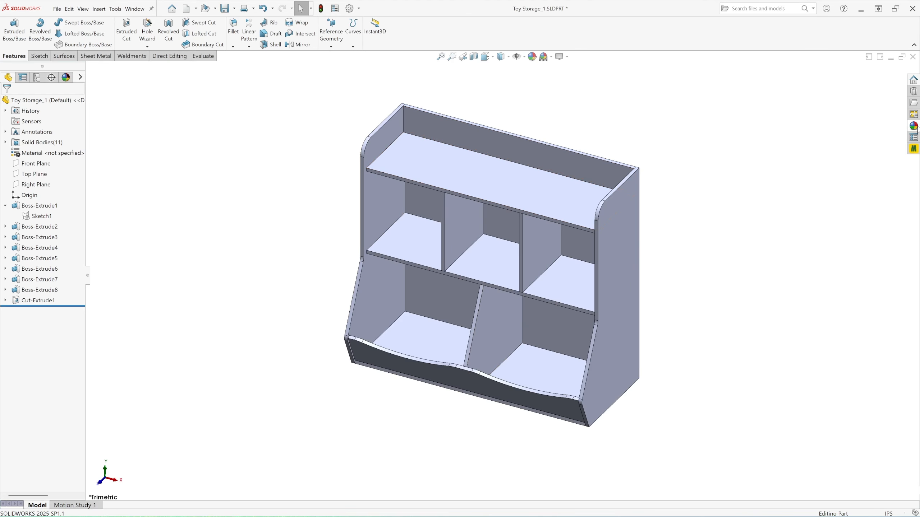
pyautogui.click(914, 126)
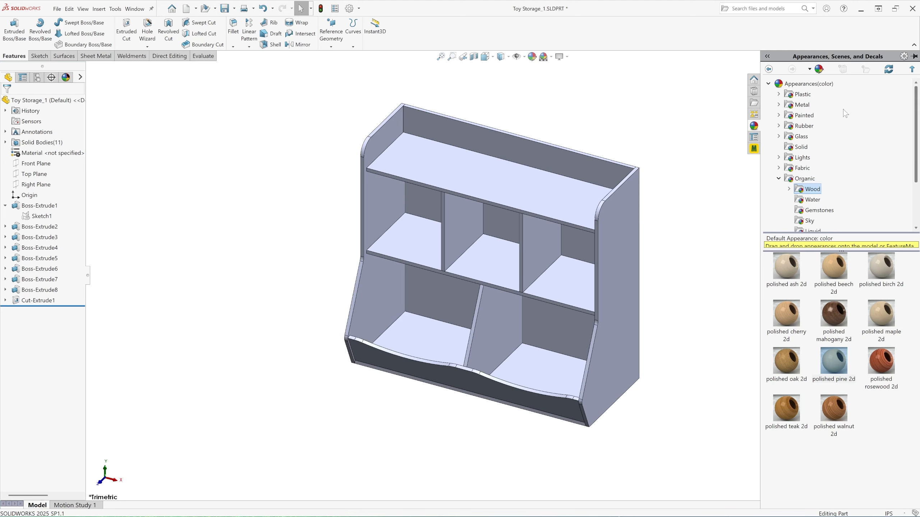
pyautogui.click(802, 85)
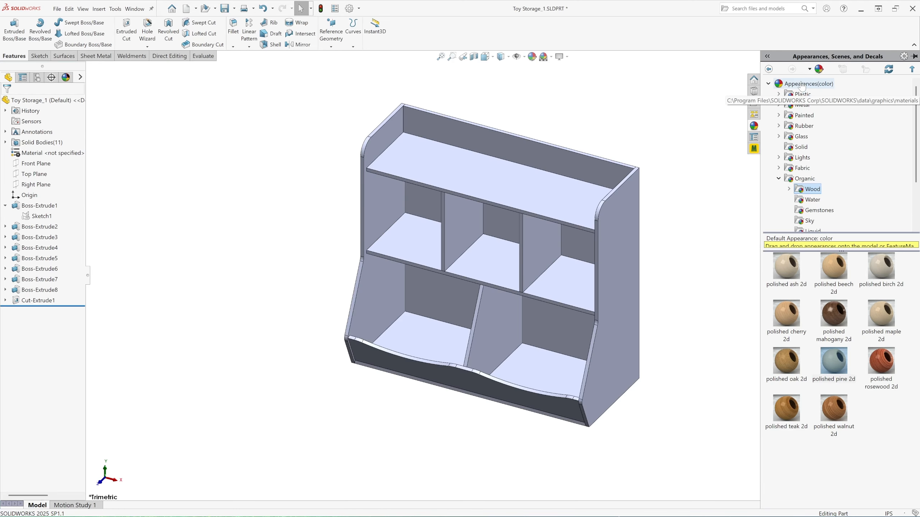
pyautogui.click(769, 84)
pyautogui.click(768, 84)
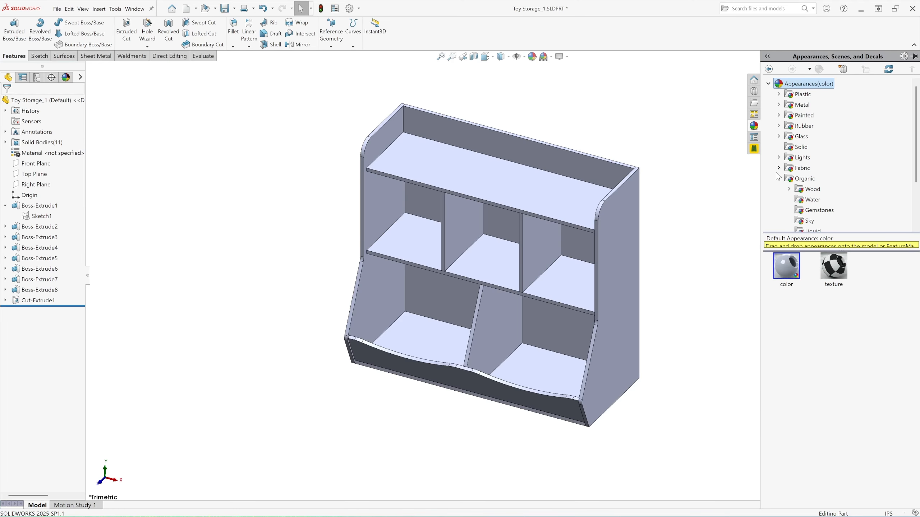
pyautogui.click(800, 178)
pyautogui.click(779, 179)
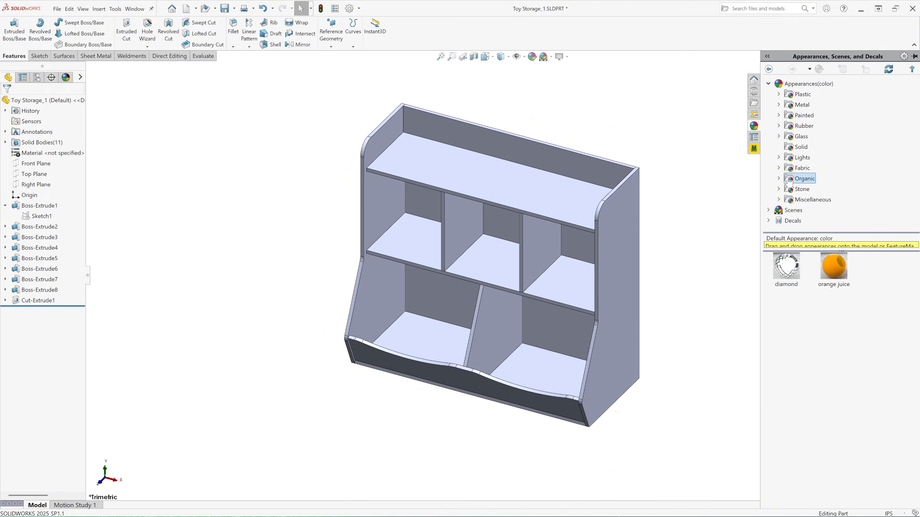
pyautogui.click(779, 178)
pyautogui.click(811, 168)
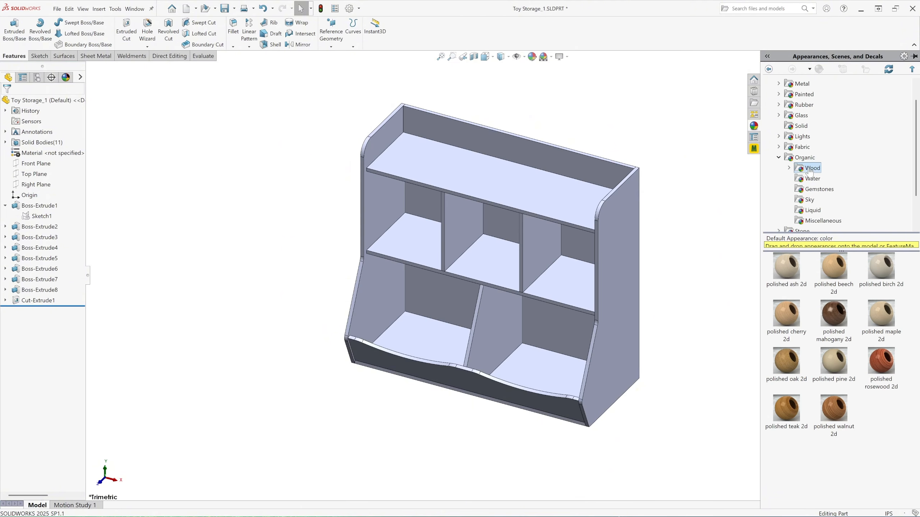
pyautogui.doubleClick(834, 364)
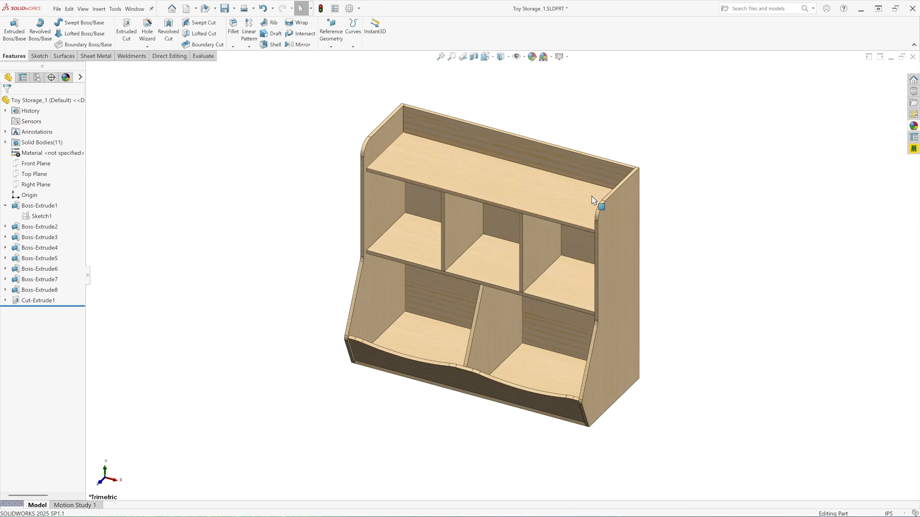
# Step: Color the back panel feature Boss-Extrude8 dark brown, RGB 124, 60, 4, for all display states
pyautogui.moveTo(660, 312); pyautogui.dragTo(540, 311, button='middle')
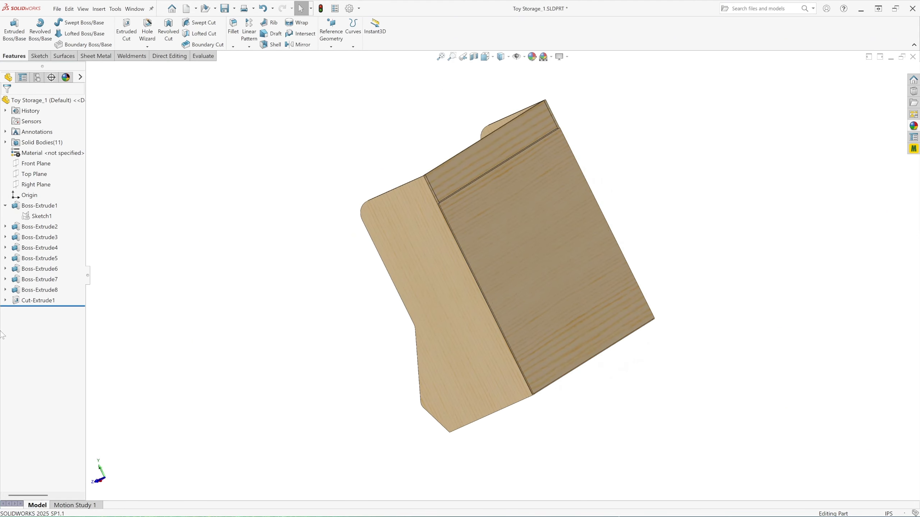
pyautogui.click(46, 292)
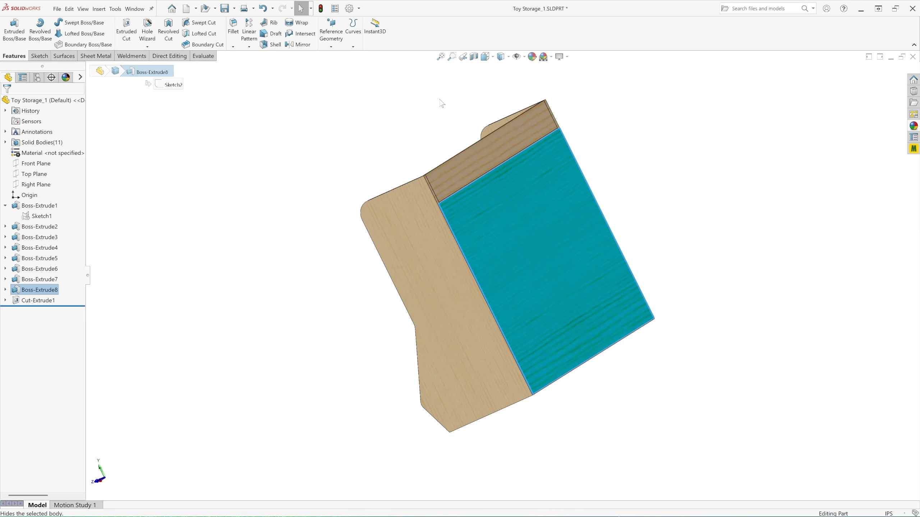
pyautogui.click(533, 57)
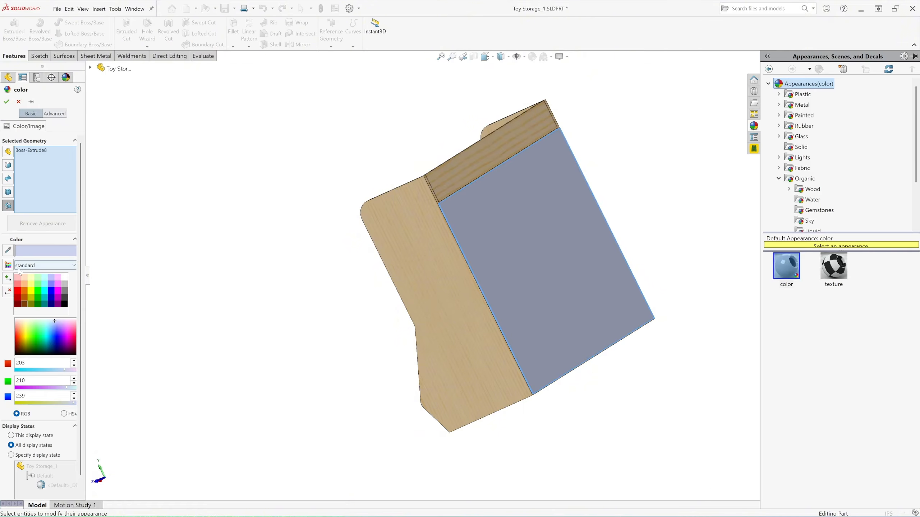
pyautogui.click(24, 304)
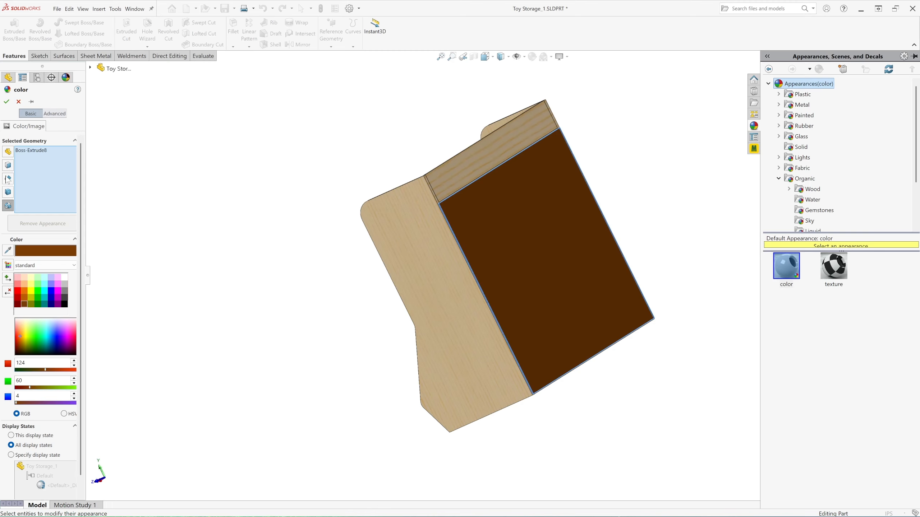
pyautogui.click(7, 102)
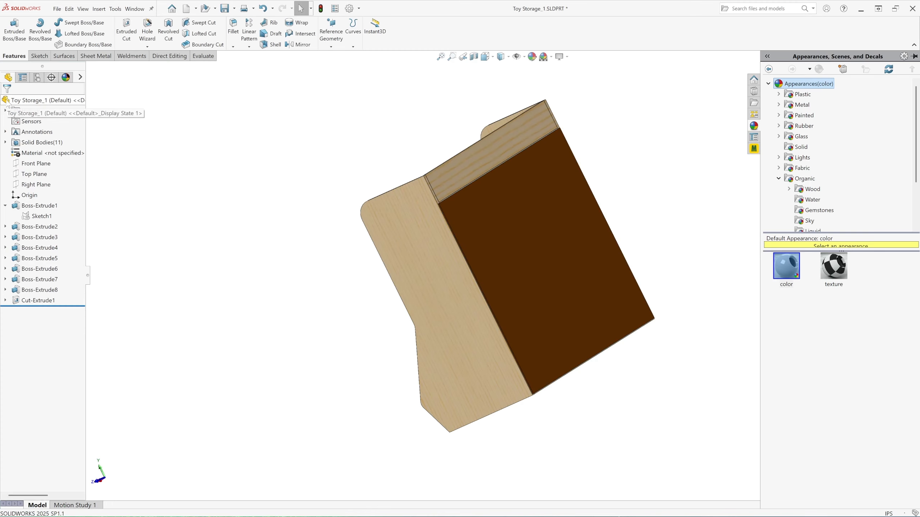
pyautogui.moveTo(225, 370); pyautogui.dragTo(343, 314, button='middle')
pyautogui.click(697, 216)
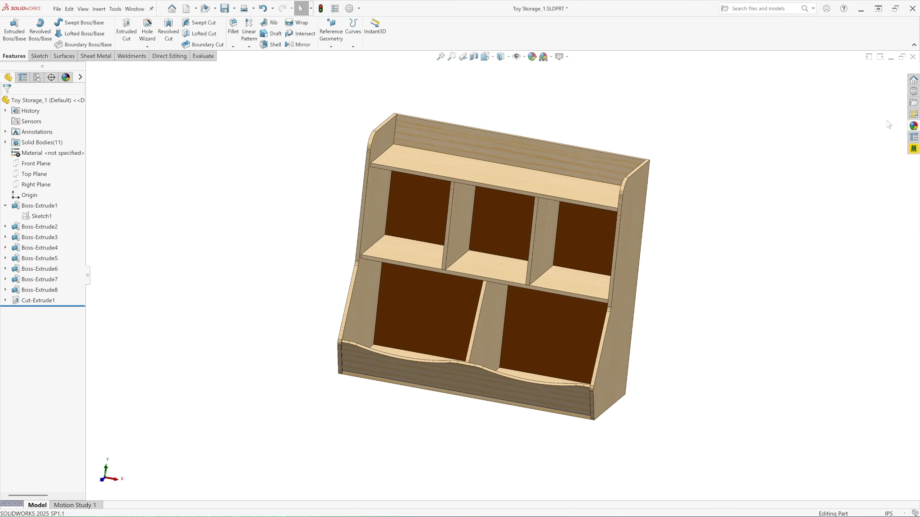
# Step: Apply the polished pine 2d appearance to only the inner face of the back panel, dismissing the save reminder
pyautogui.click(916, 129)
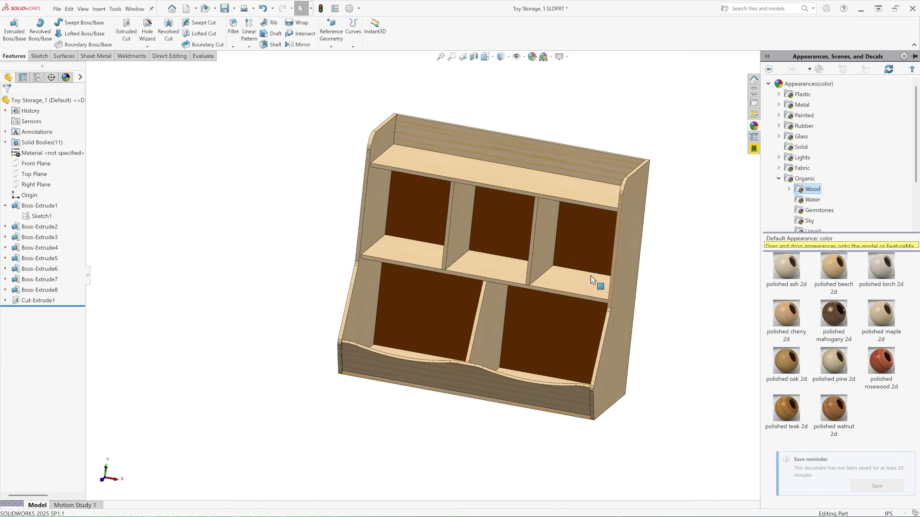
pyautogui.scroll(-2, 596, 285)
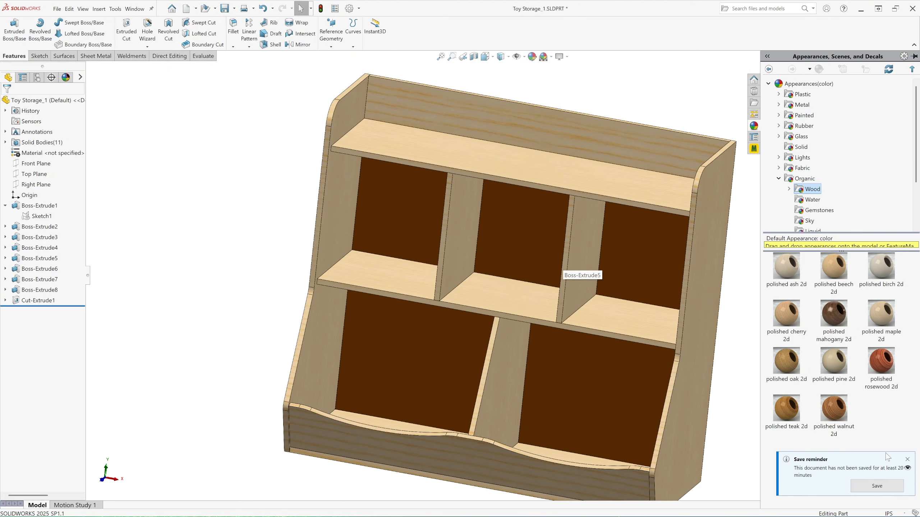
pyautogui.click(908, 459)
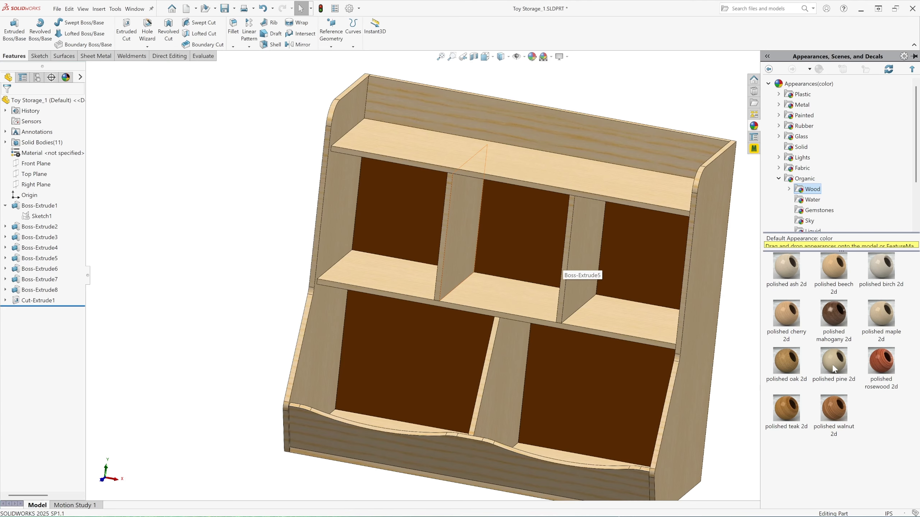
pyautogui.moveTo(833, 368); pyautogui.dragTo(427, 262)
pyautogui.moveTo(854, 213); pyautogui.dragTo(872, 173, button='middle')
pyautogui.click(913, 127)
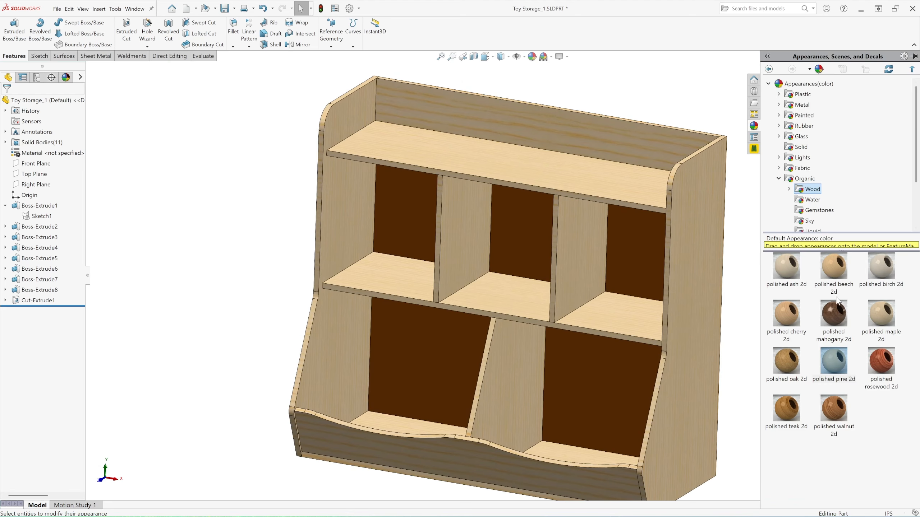
pyautogui.moveTo(834, 359); pyautogui.dragTo(526, 234)
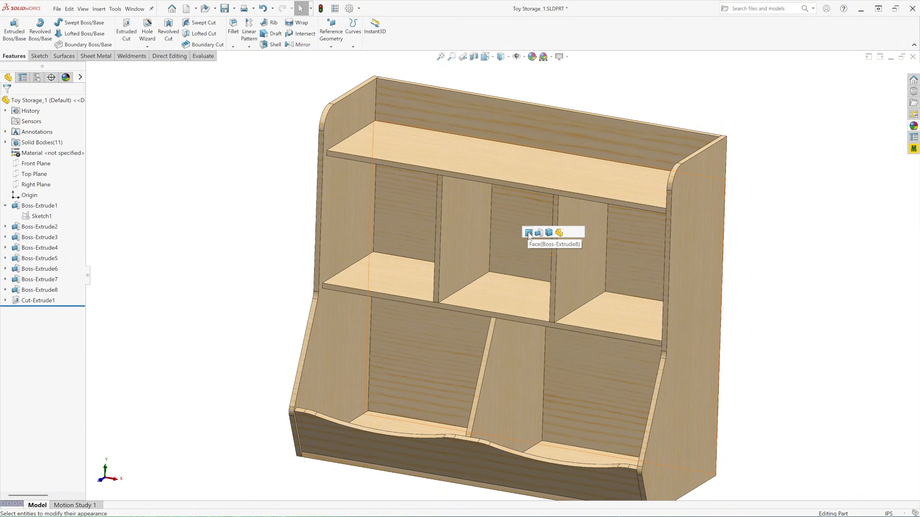
pyautogui.click(528, 233)
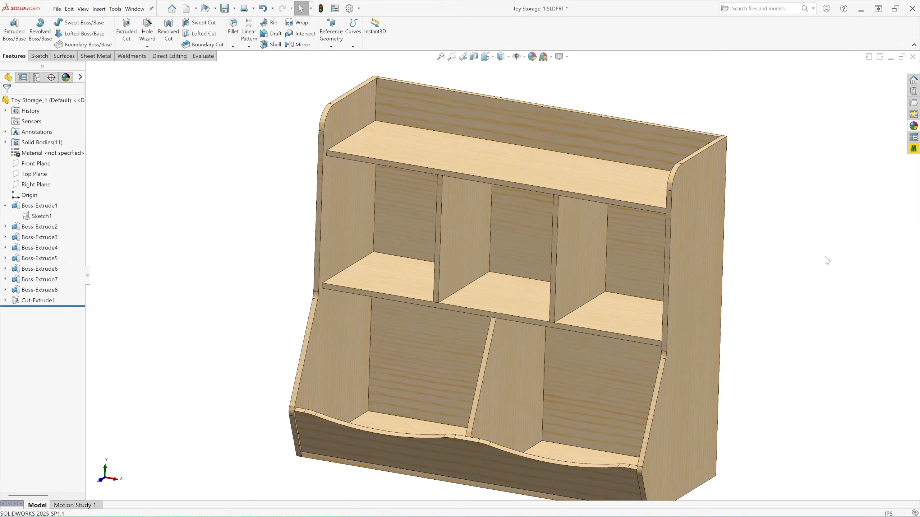
# Step: Inspect the brown outer face of the back panel and the side board, and return the model to the trimetric view
pyautogui.moveTo(826, 260); pyautogui.dragTo(590, 281, button='middle')
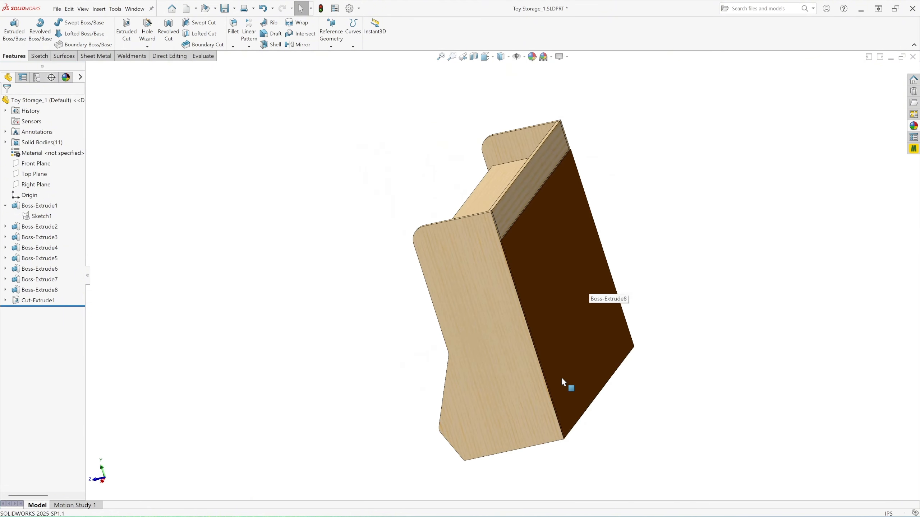
pyautogui.moveTo(434, 297); pyautogui.dragTo(438, 263, button='middle')
pyautogui.click(485, 56)
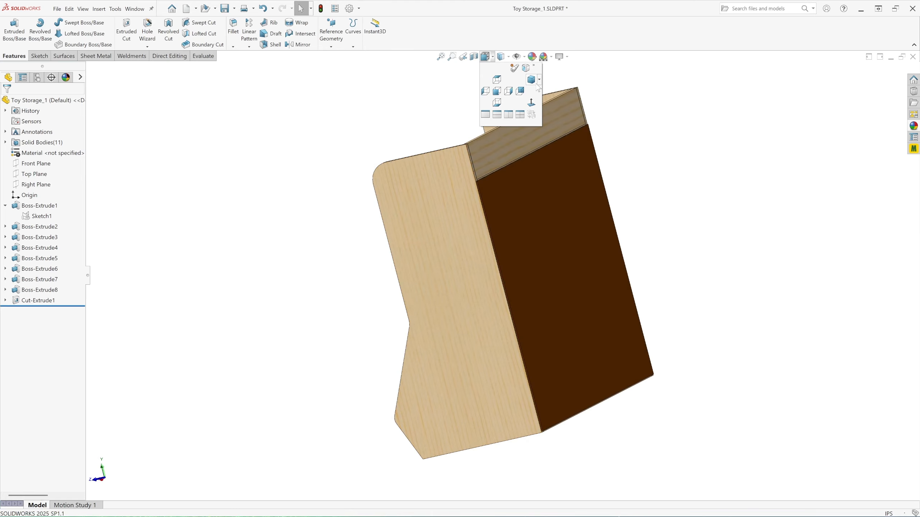
pyautogui.click(532, 79)
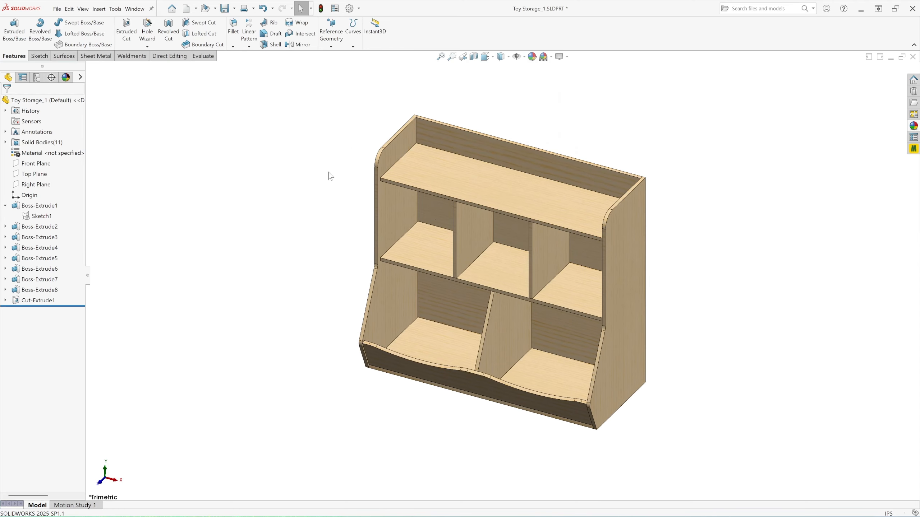
pyautogui.scroll(-2, 464, 288)
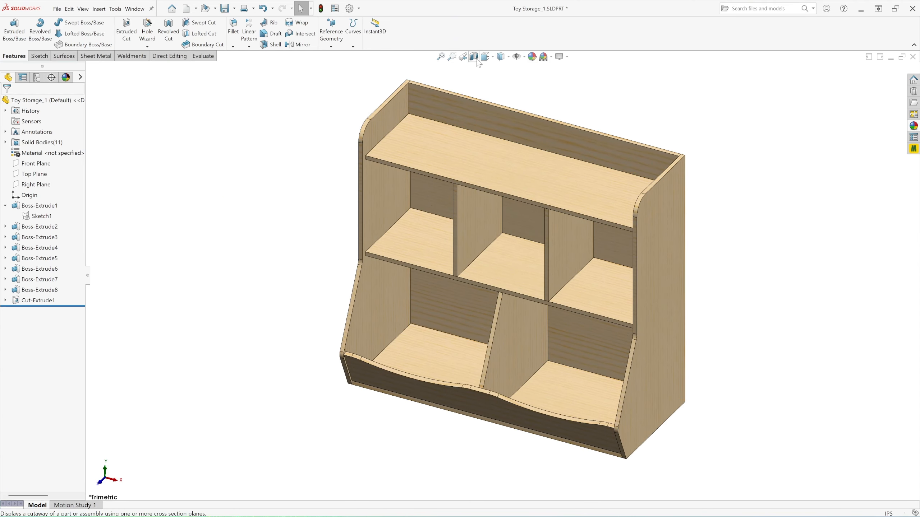
# Step: Review the finished storage unit in the standard top, front and right views, and restore the trimetric view
pyautogui.click(492, 59)
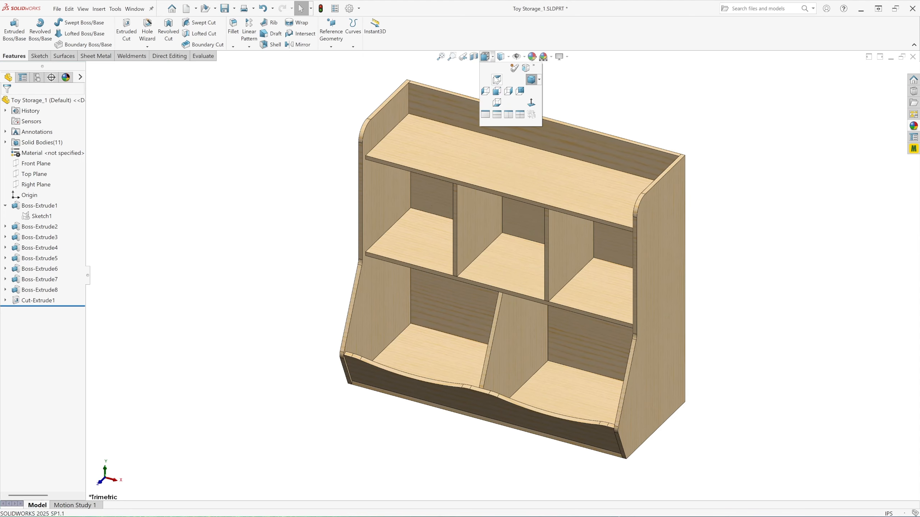
pyautogui.click(495, 77)
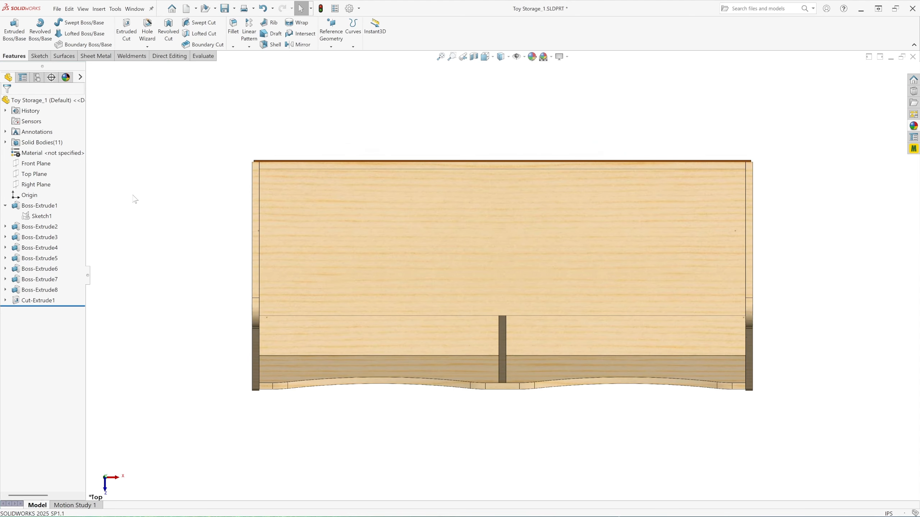
pyautogui.click(486, 57)
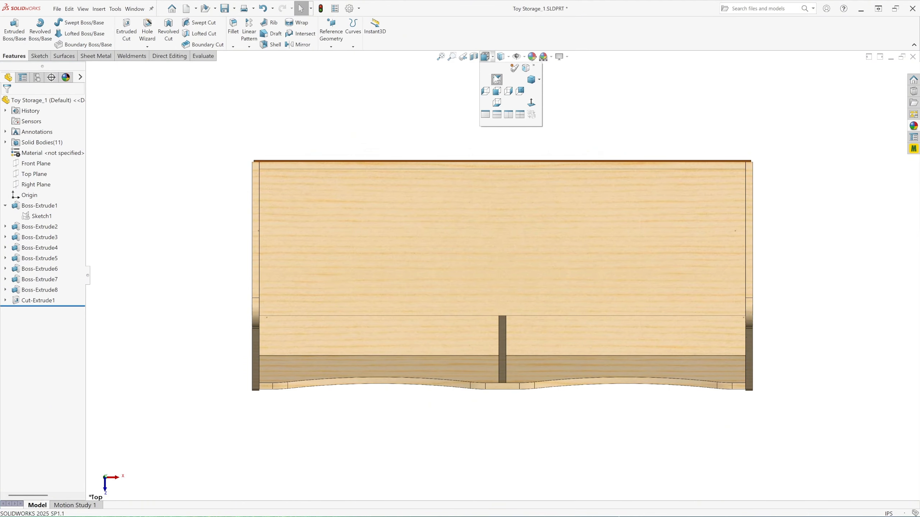
pyautogui.click(497, 91)
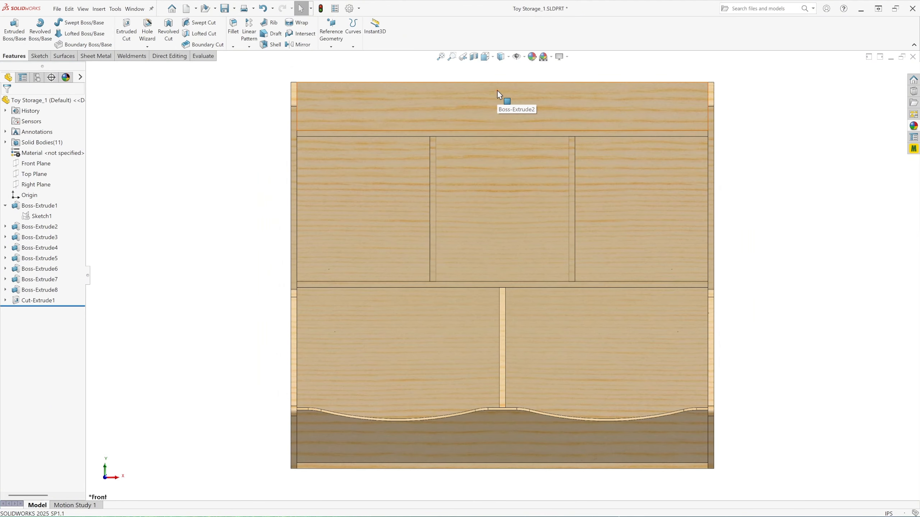
pyautogui.click(488, 58)
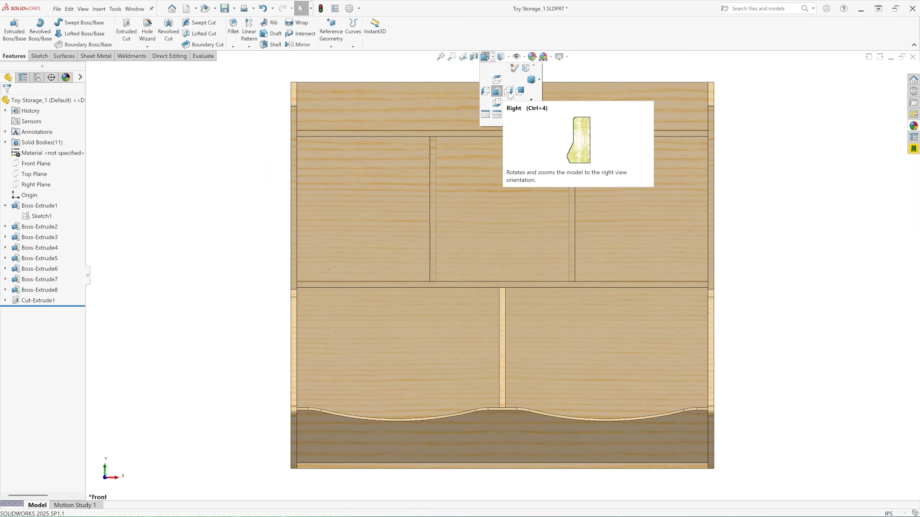
pyautogui.click(509, 91)
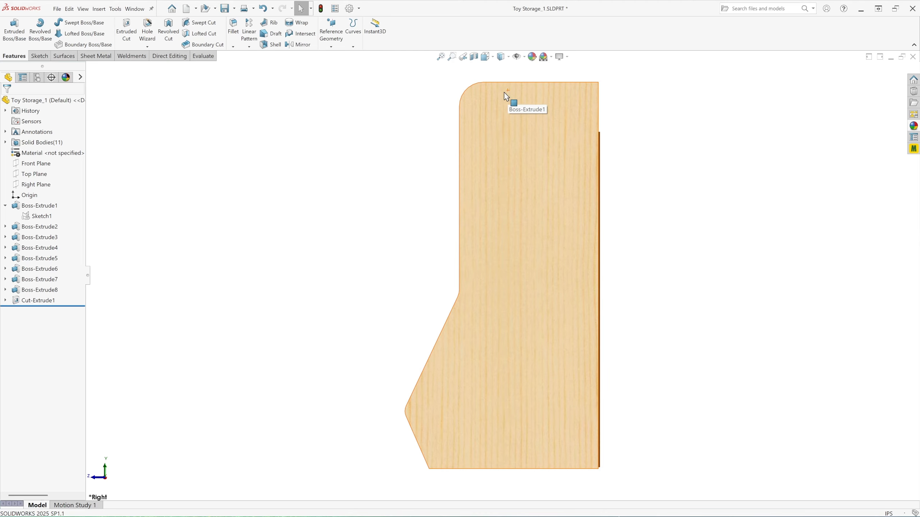
pyautogui.click(486, 56)
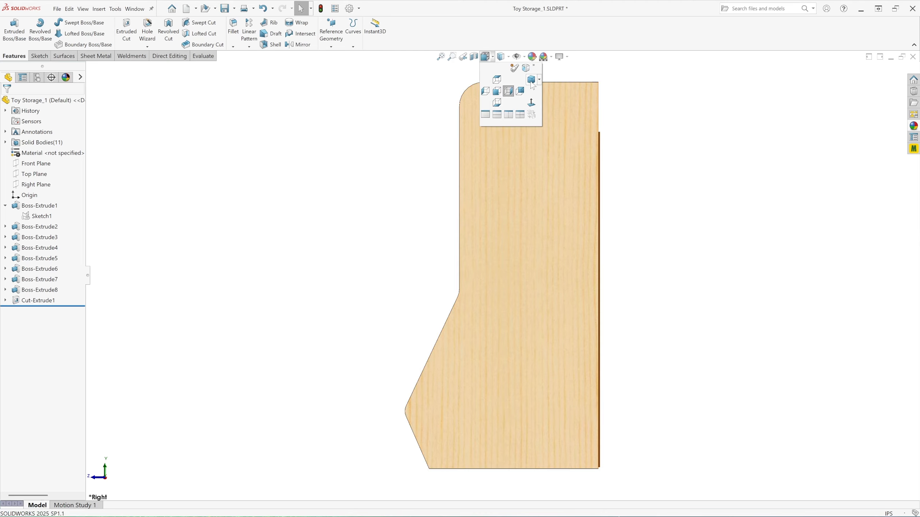
pyautogui.click(531, 80)
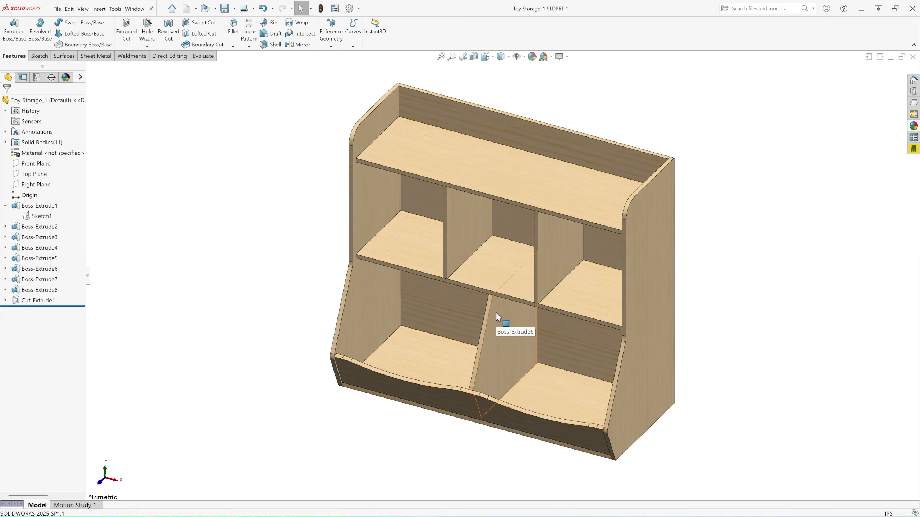
# Step: Examine the front board's curved dips up close and the back of the unit, finishing in the trimetric view
pyautogui.moveTo(496, 313); pyautogui.dragTo(390, 374, button='middle')
pyautogui.scroll(-4, 395, 376)
pyautogui.scroll(4, 396, 376)
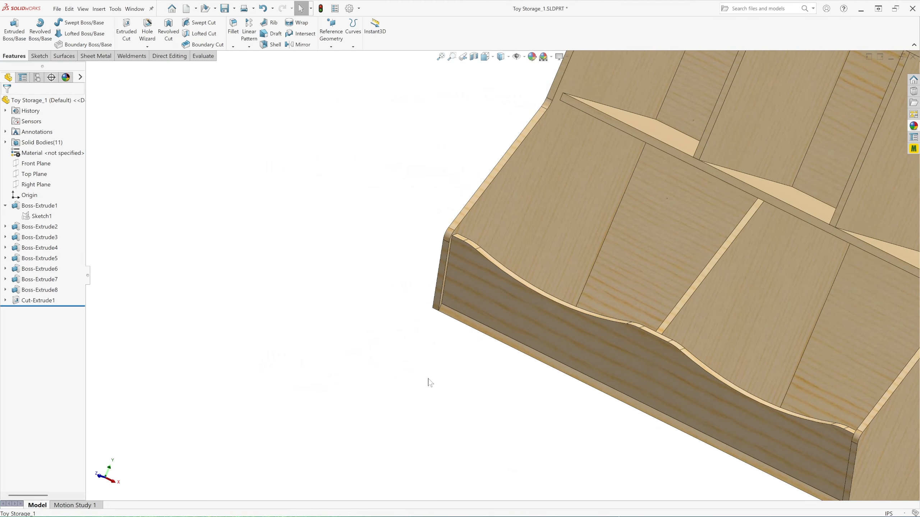
pyautogui.scroll(4, 513, 284)
pyautogui.moveTo(495, 241); pyautogui.dragTo(323, 397, button='middle')
pyautogui.scroll(-2, 694, 233)
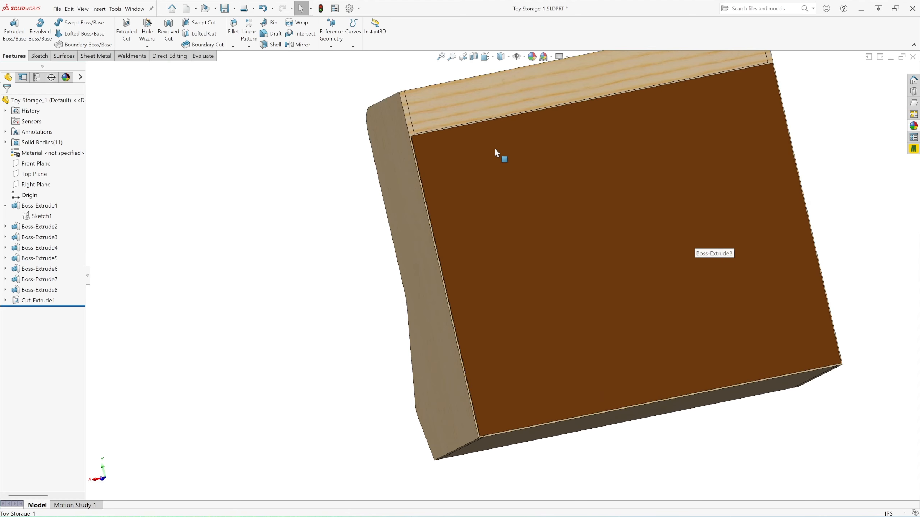
pyautogui.moveTo(495, 151); pyautogui.dragTo(519, 150, button='middle')
pyautogui.click(486, 56)
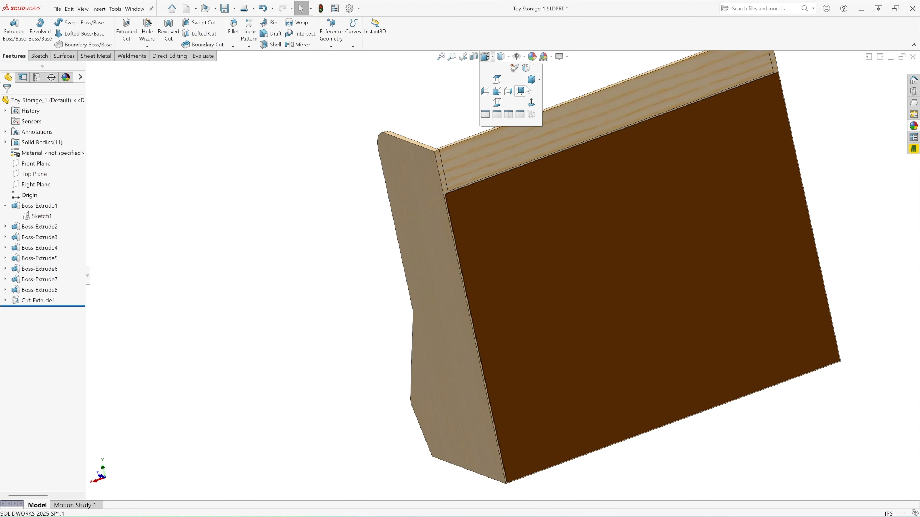
pyautogui.click(531, 79)
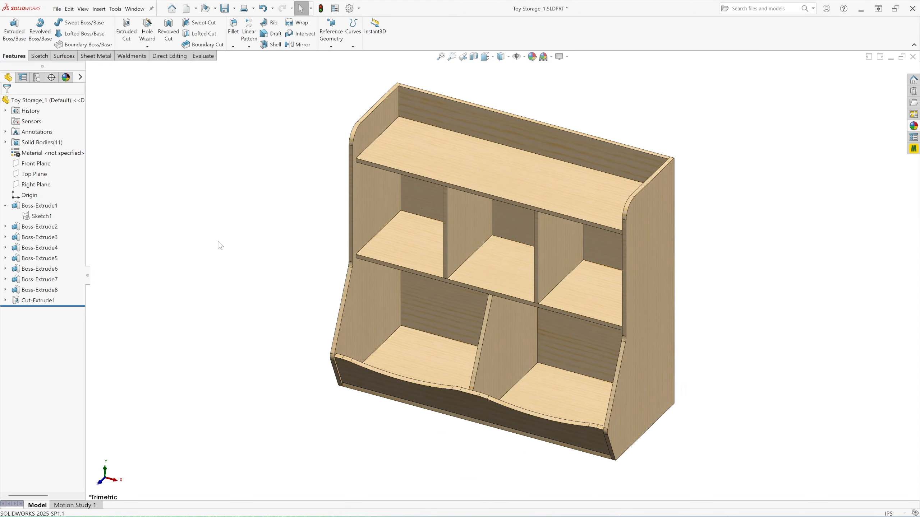